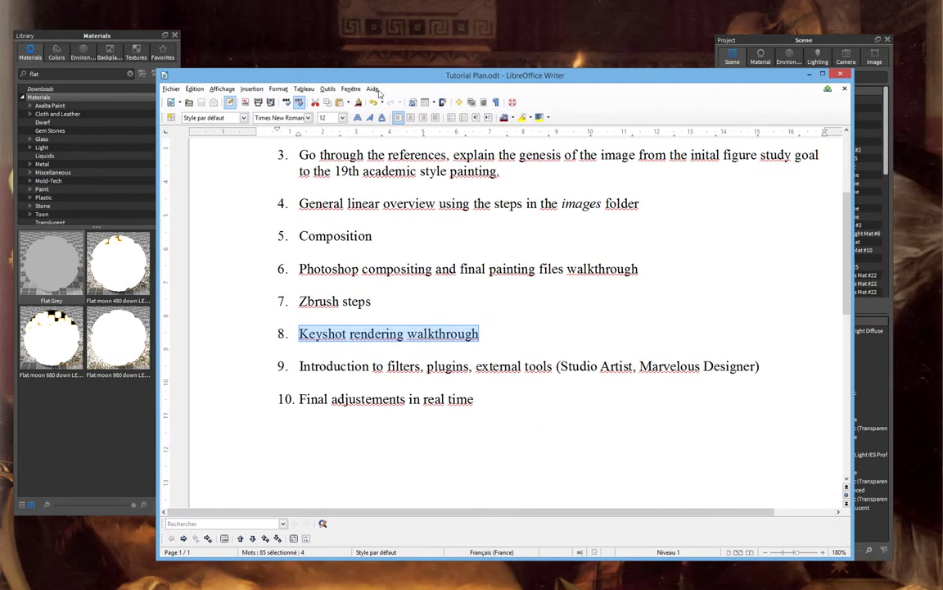
{"action": "key", "text": "alt+Tab"}
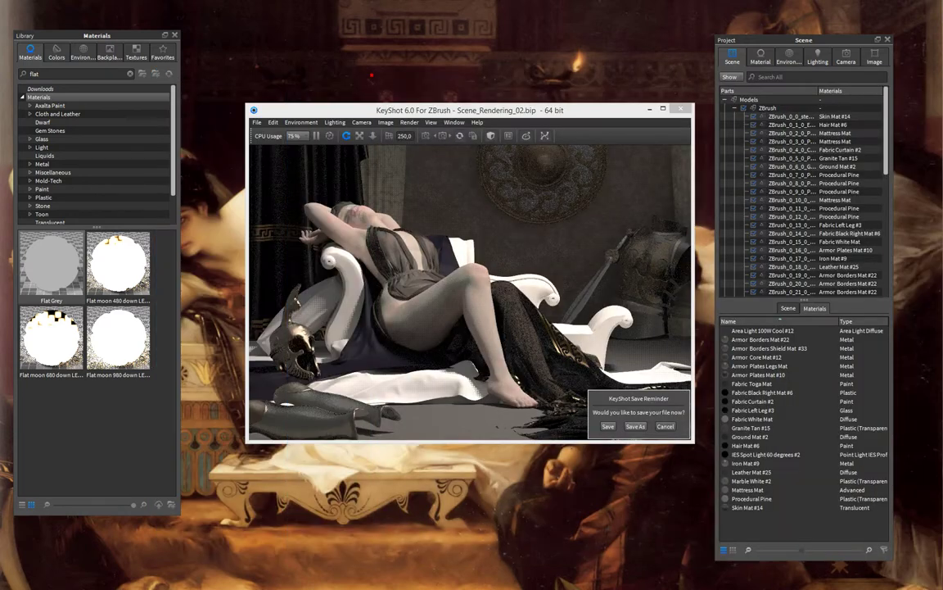
{"action": "left_click_drag", "start_coordinate": [361, 110], "coordinate": [354, 105]}
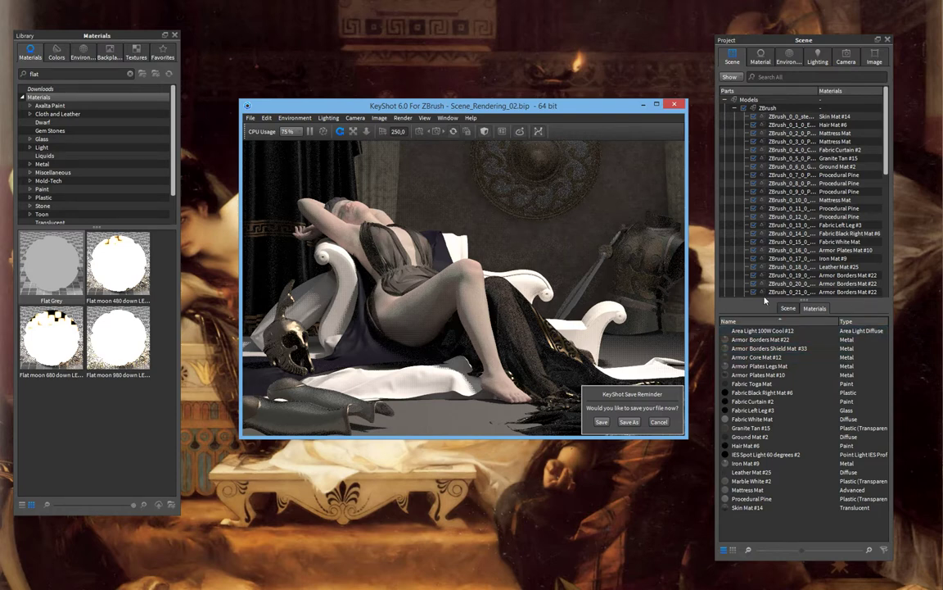
{"action": "mouse_move", "coordinate": [886, 178]}
{"action": "left_mouse_down"}
{"action": "mouse_move", "coordinate": [892, 252]}
{"action": "mouse_move", "coordinate": [892, 170]}
{"action": "left_mouse_up"}
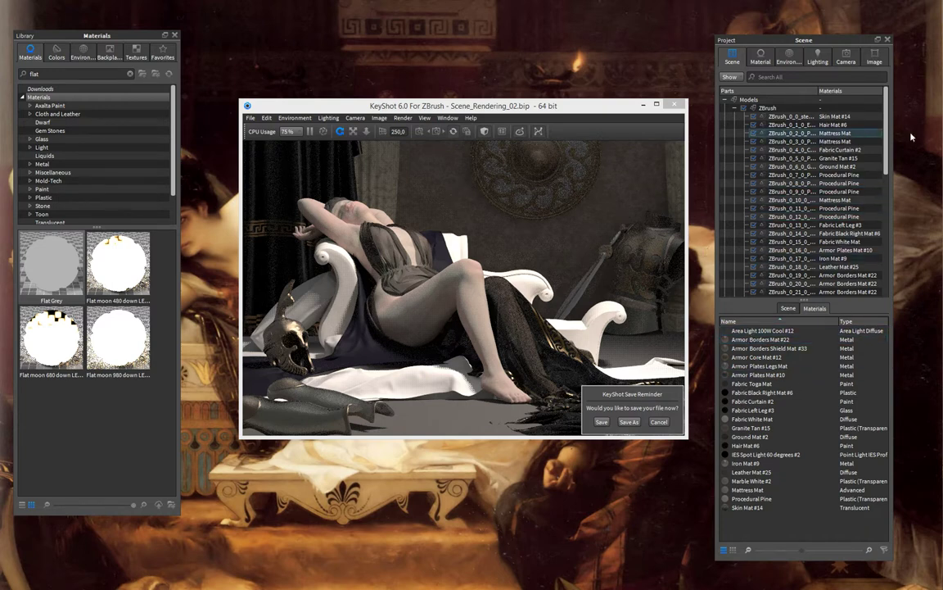
{"action": "left_click_drag", "start_coordinate": [885, 159], "coordinate": [887, 282]}
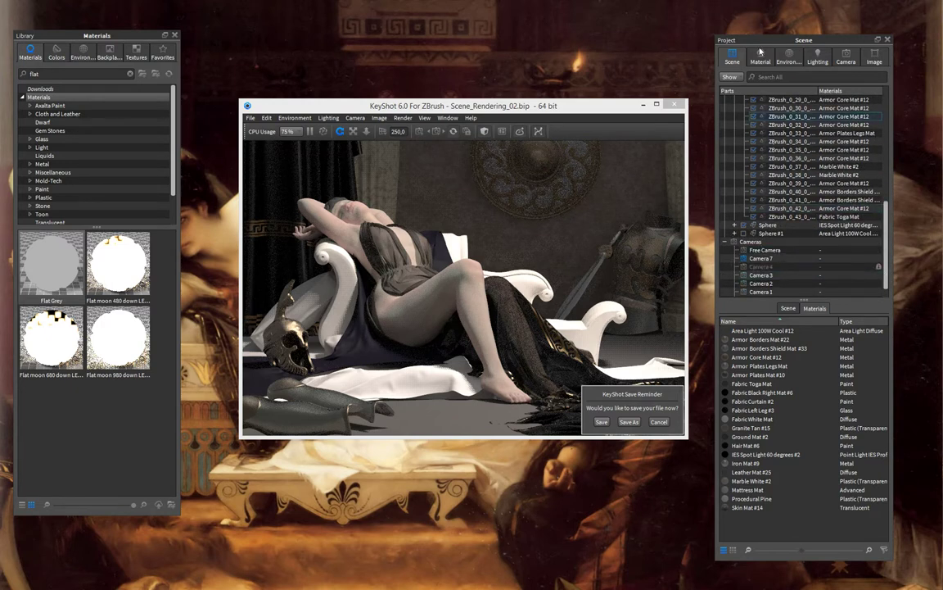
Show the startup.hdr environment settings (brightness 0.15, size 25, rotation 328) and nudge the KeyShot window up
{"action": "left_click", "coordinate": [789, 56]}
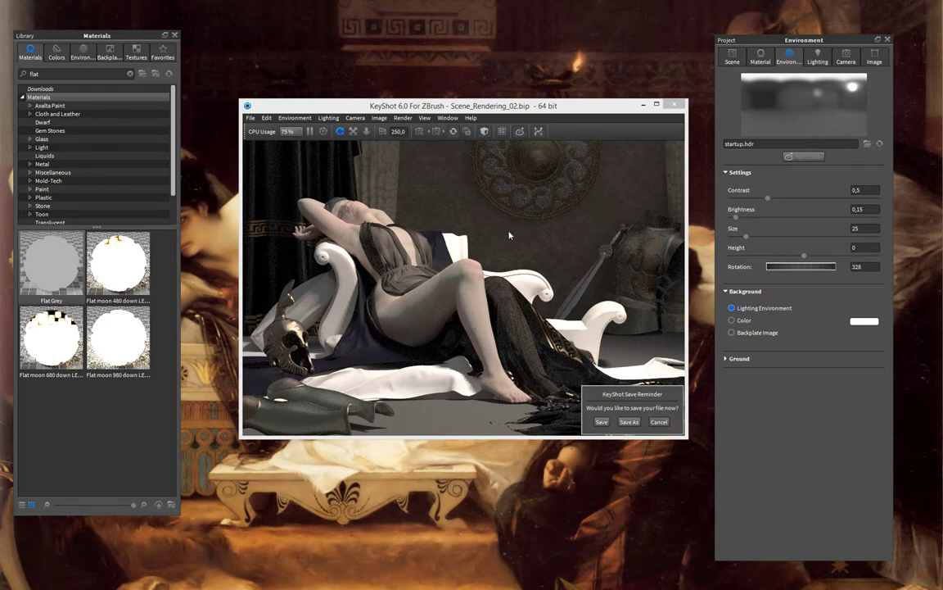
{"action": "mouse_move", "coordinate": [501, 106]}
{"action": "left_mouse_down"}
{"action": "mouse_move", "coordinate": [501, 85]}
{"action": "mouse_move", "coordinate": [500, 95]}
{"action": "left_mouse_up"}
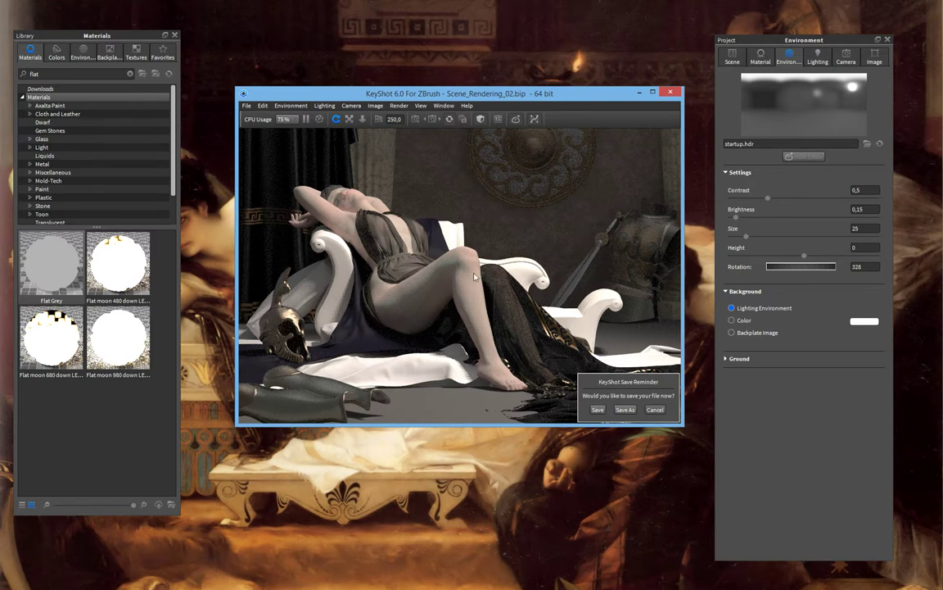
{"action": "left_click_drag", "start_coordinate": [496, 98], "coordinate": [499, 100]}
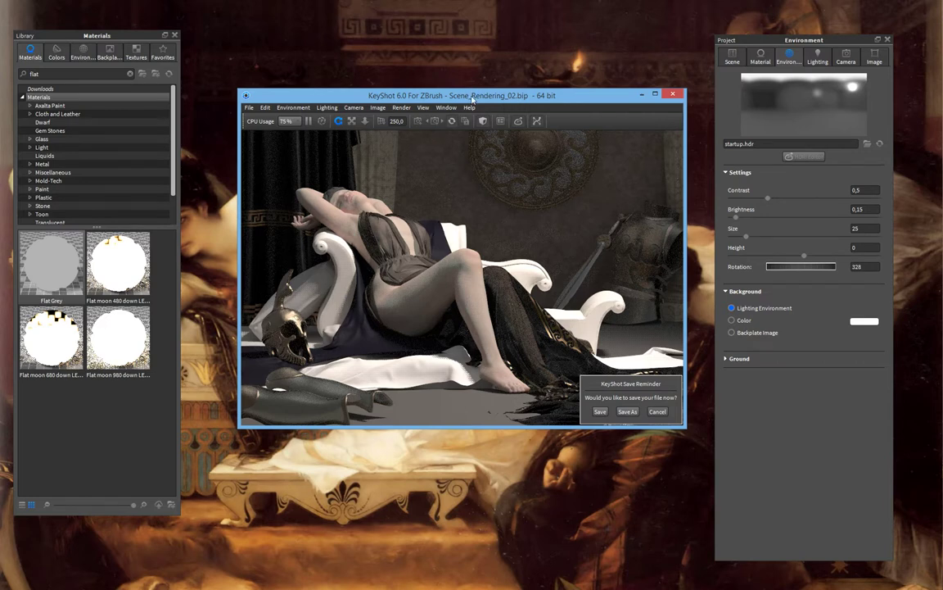
{"action": "left_click_drag", "start_coordinate": [473, 99], "coordinate": [466, 94]}
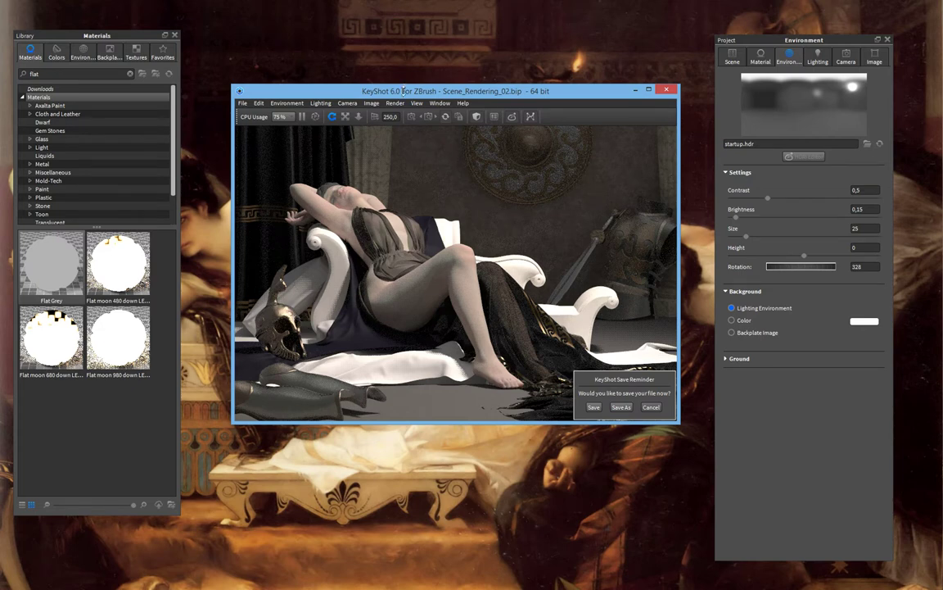
{"action": "left_click_drag", "start_coordinate": [404, 93], "coordinate": [403, 91]}
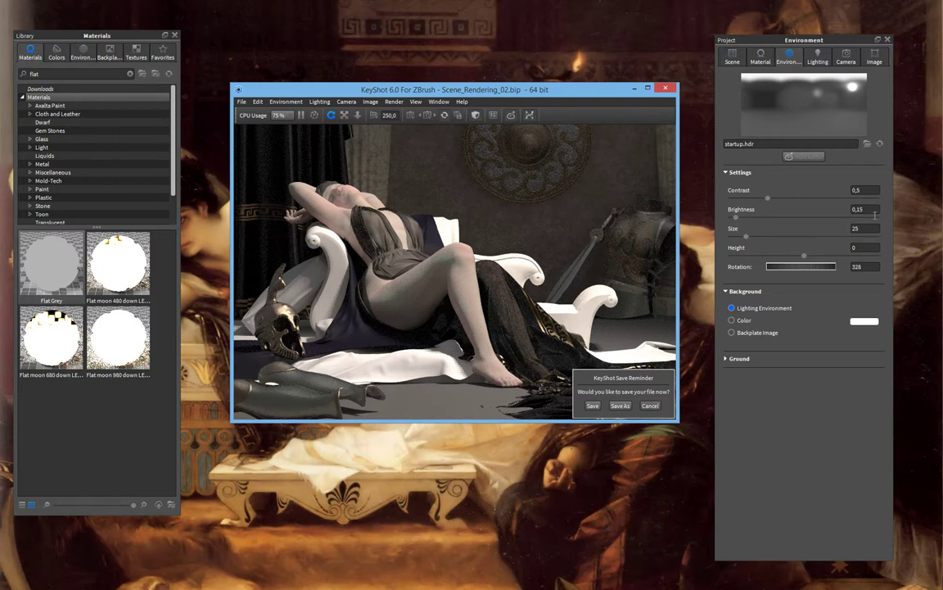
{"action": "left_click_drag", "start_coordinate": [874, 212], "coordinate": [845, 208]}
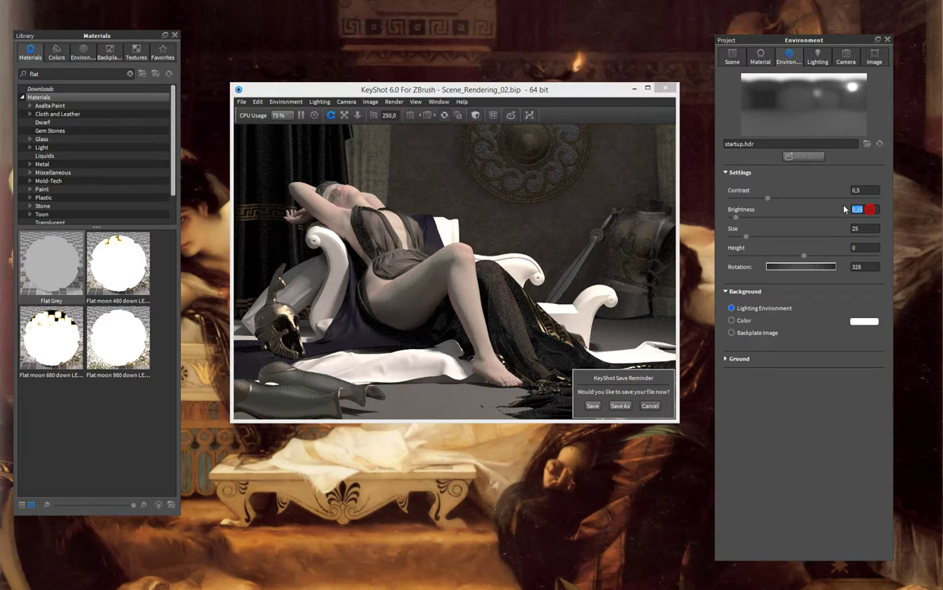
{"action": "type", "text": "0,"}
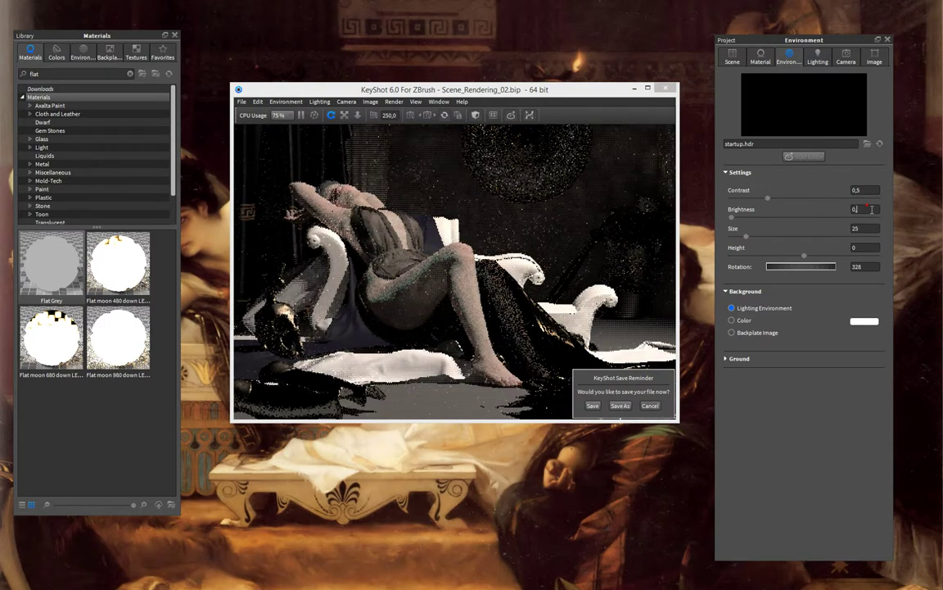
{"action": "type", "text": "15"}
{"action": "left_click", "coordinate": [868, 190]}
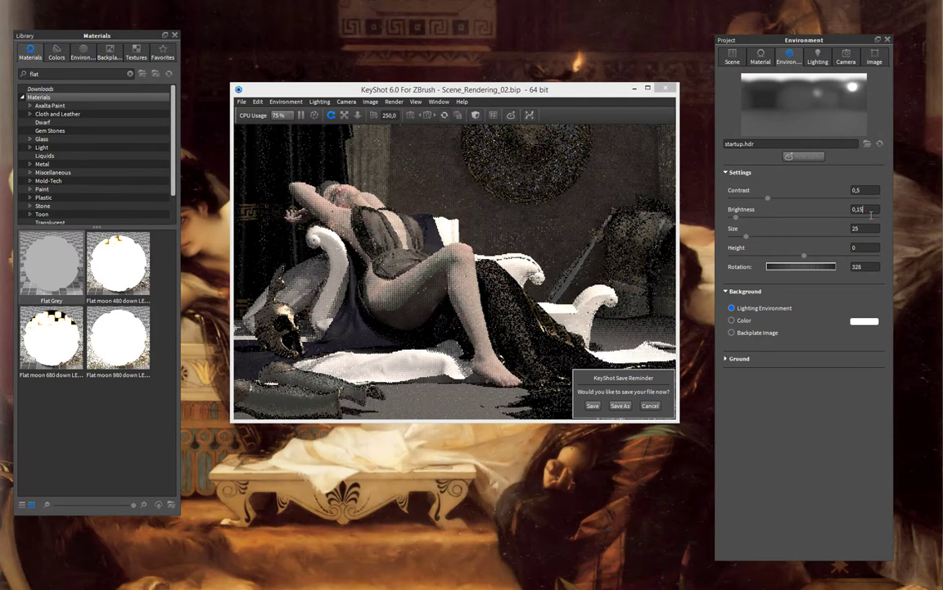
{"action": "left_click", "coordinate": [866, 209]}
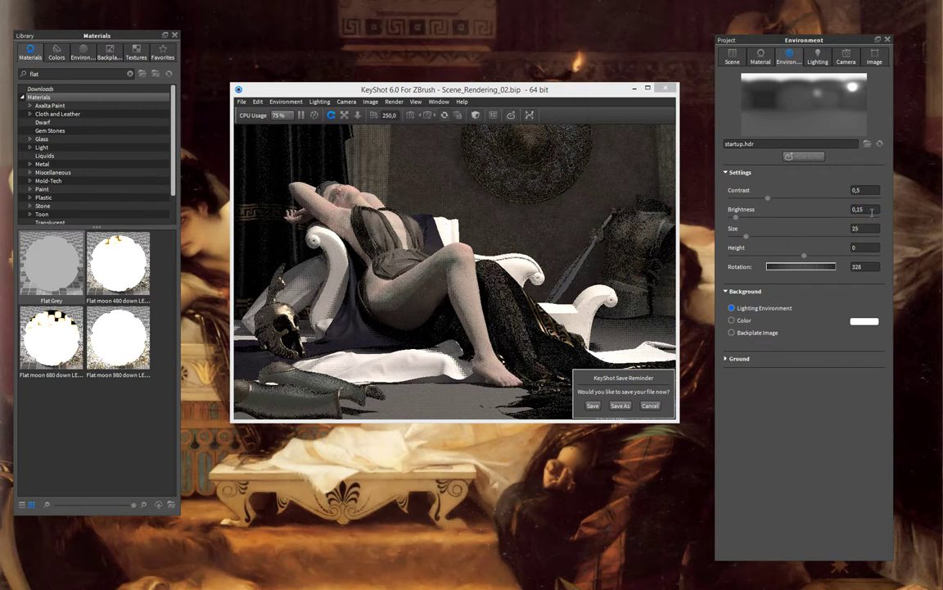
Inspect the Sphere light group's properties and its translation, rotation and scale
{"action": "left_click", "coordinate": [732, 58]}
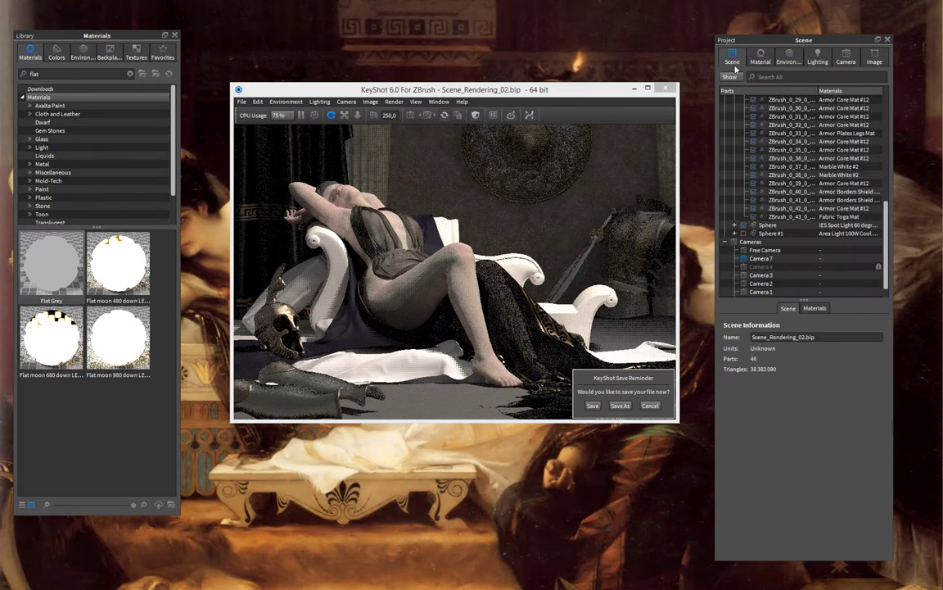
{"action": "left_click", "coordinate": [745, 225]}
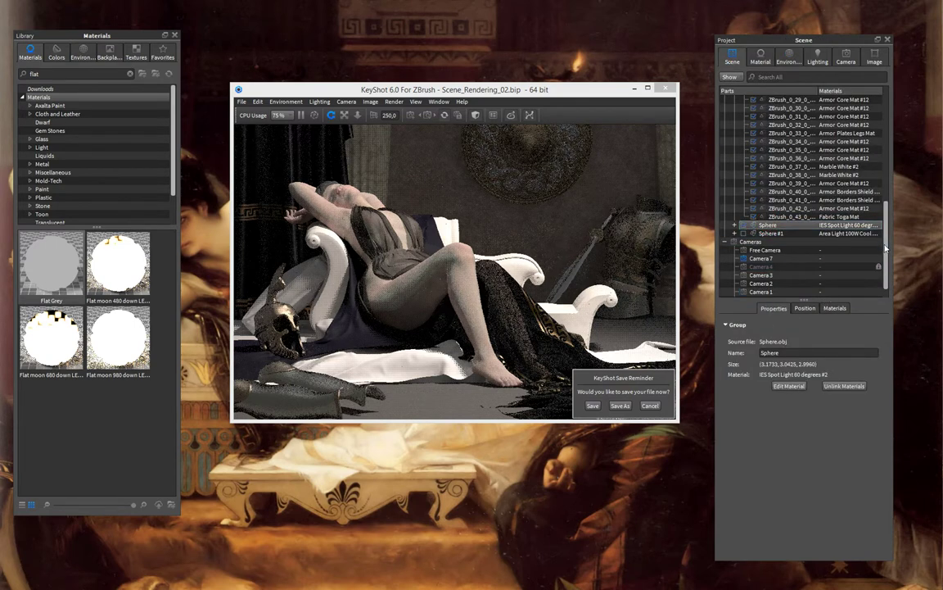
{"action": "scroll", "coordinate": [829, 295], "scroll_direction": "down", "scroll_amount": 1}
{"action": "left_click", "coordinate": [805, 308]}
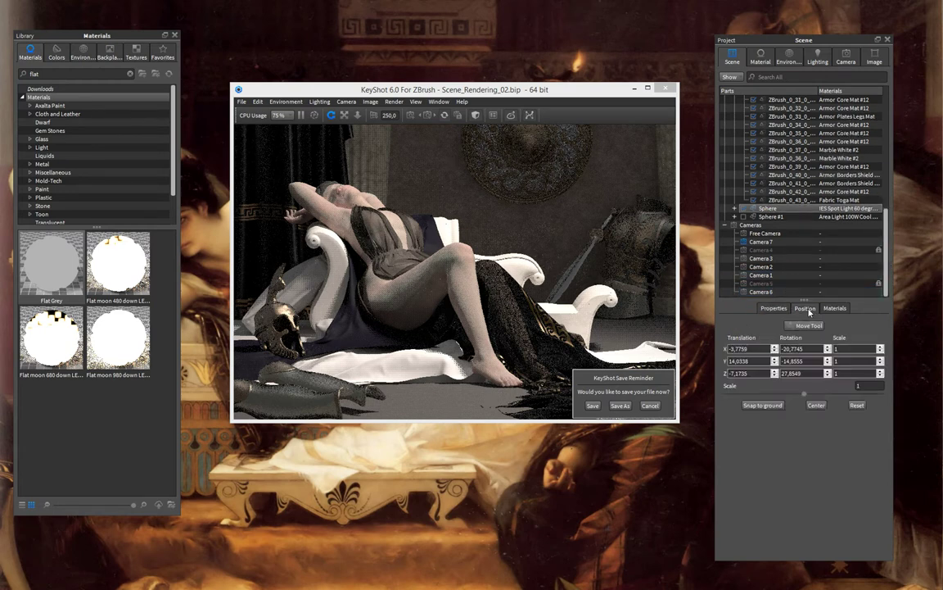
{"action": "left_click", "coordinate": [769, 308]}
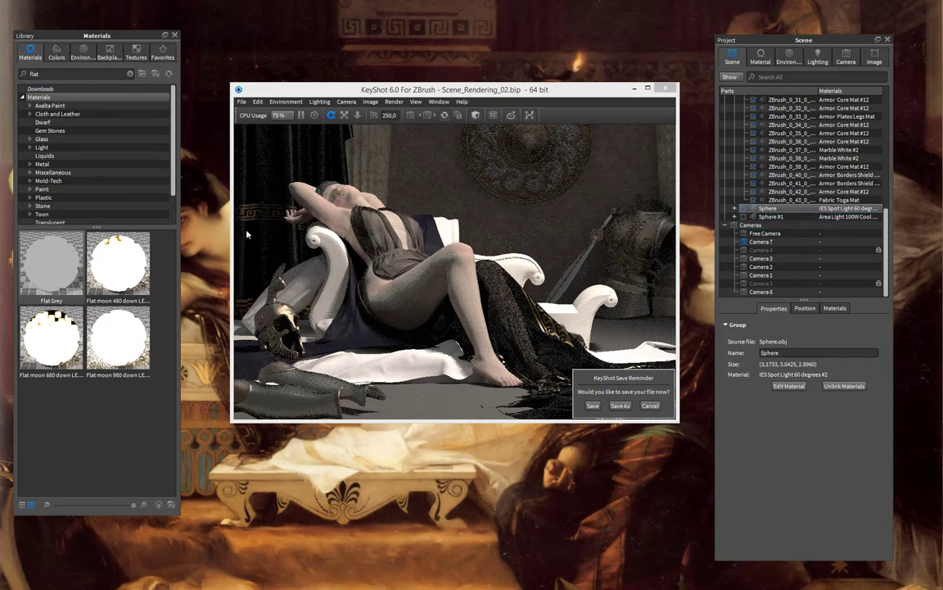
Expand the Light materials and browse the IES Light folders, including the IES Spot Light angle presets
{"action": "left_click", "coordinate": [29, 147]}
{"action": "scroll", "coordinate": [33, 143], "scroll_direction": "down", "scroll_amount": 1}
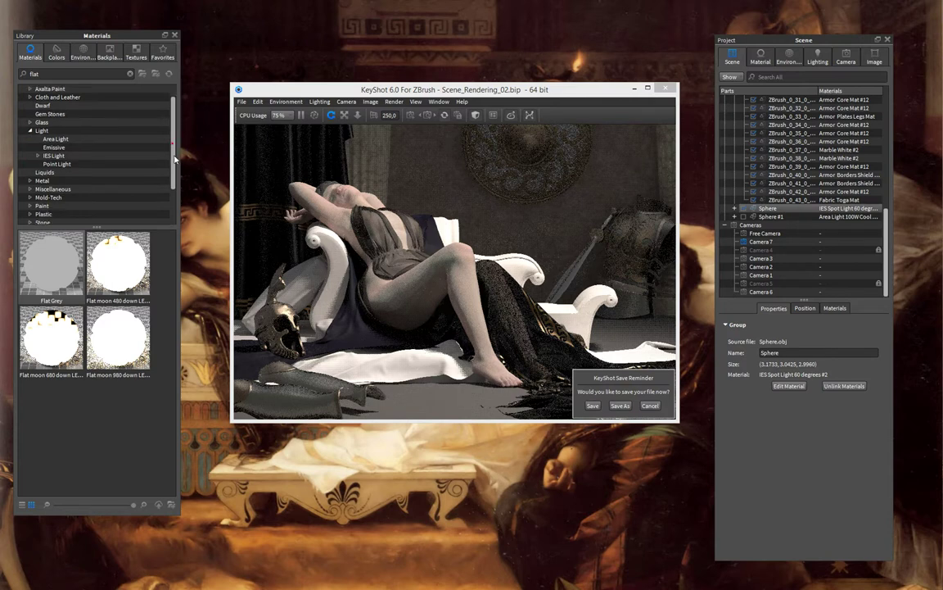
{"action": "left_click", "coordinate": [37, 156]}
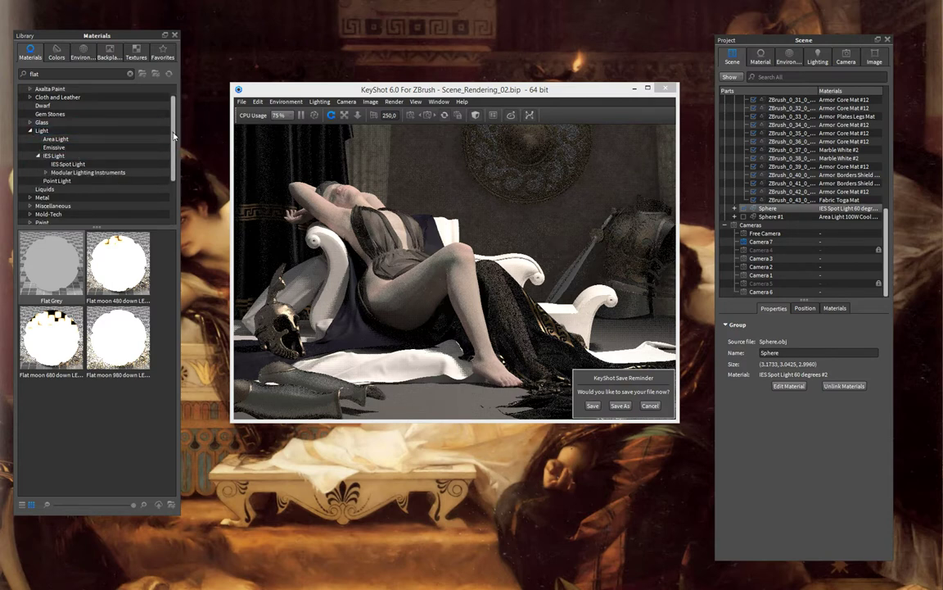
{"action": "left_click_drag", "start_coordinate": [172, 131], "coordinate": [172, 139]}
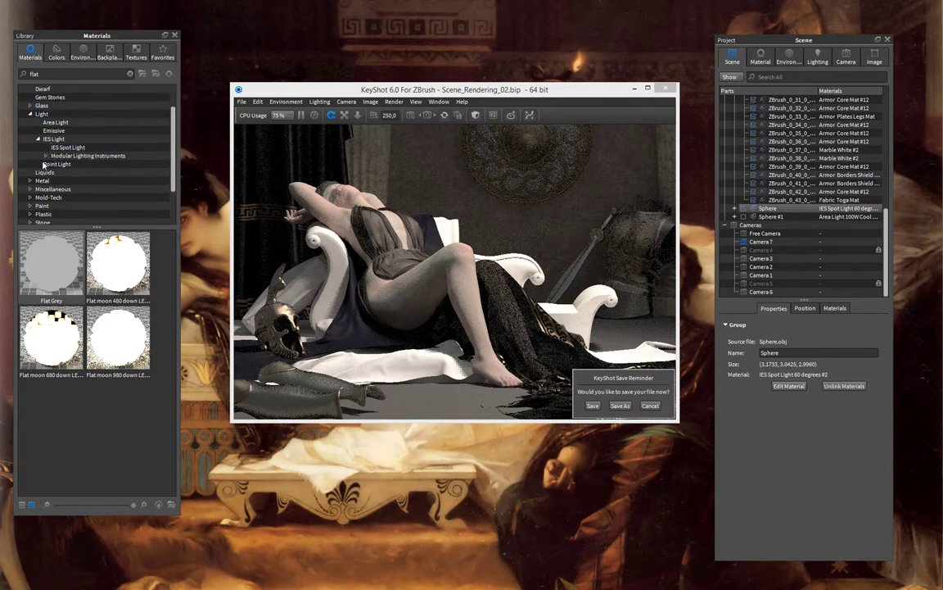
{"action": "left_click", "coordinate": [55, 139]}
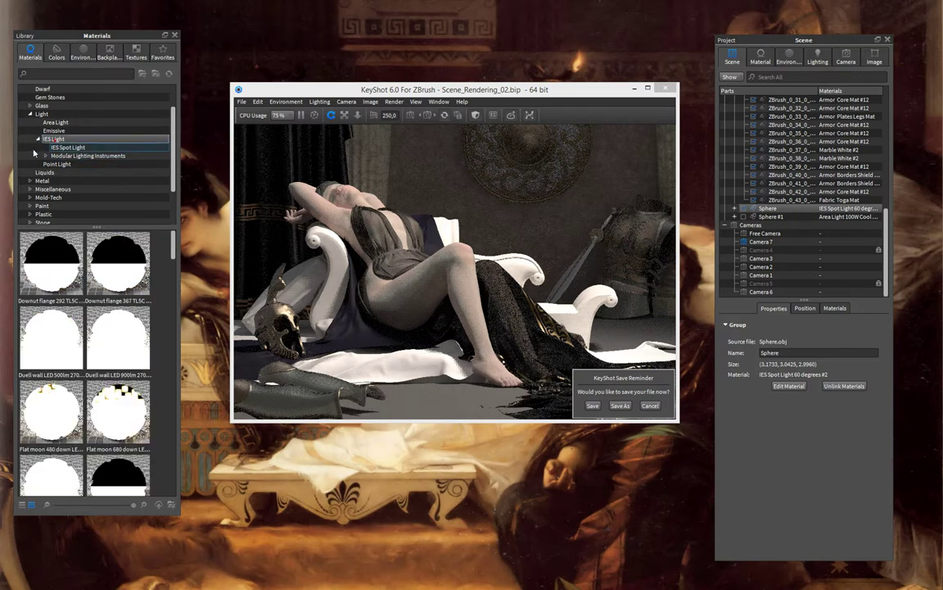
{"action": "left_click", "coordinate": [65, 147]}
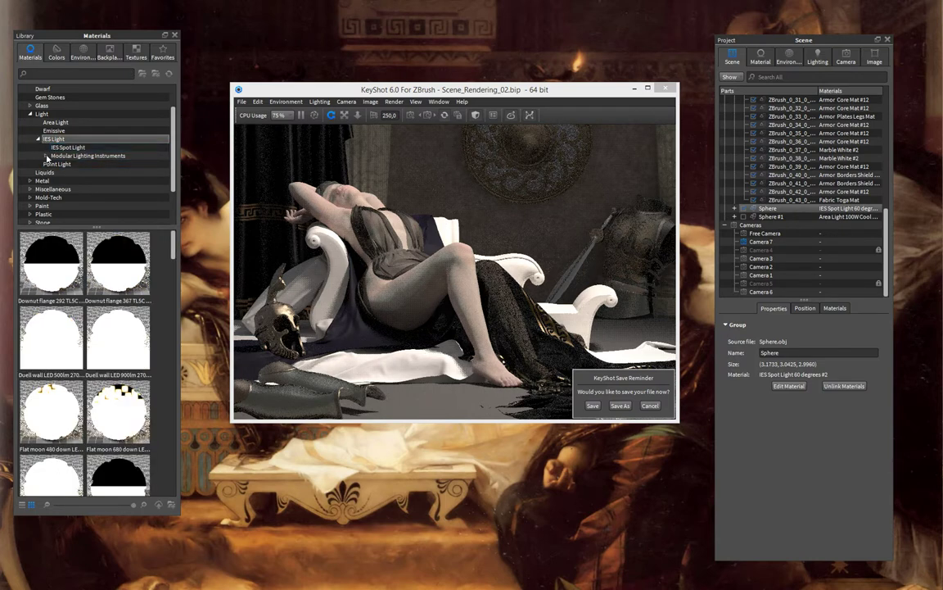
{"action": "left_click", "coordinate": [45, 155]}
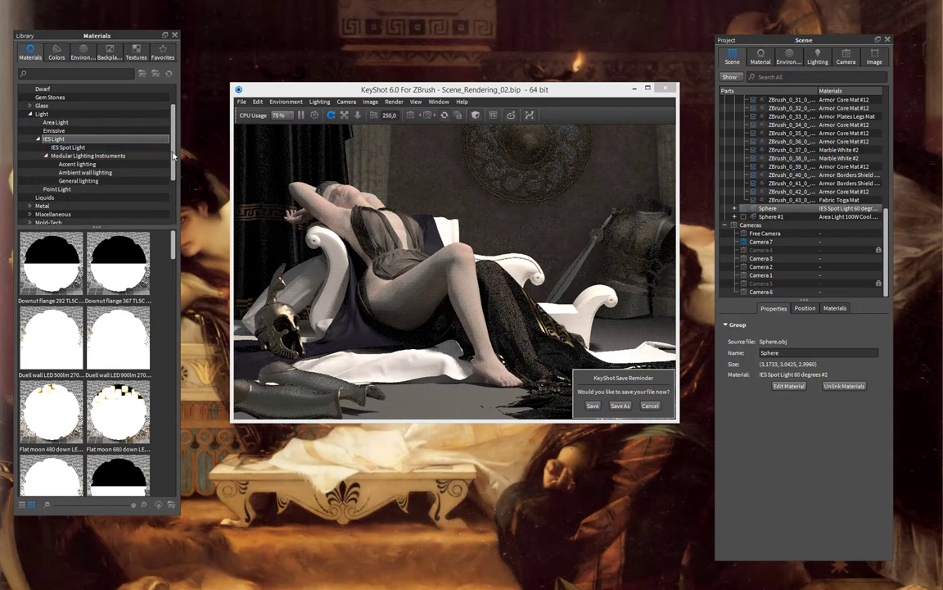
{"action": "scroll", "coordinate": [173, 164], "scroll_direction": "down", "scroll_amount": 2}
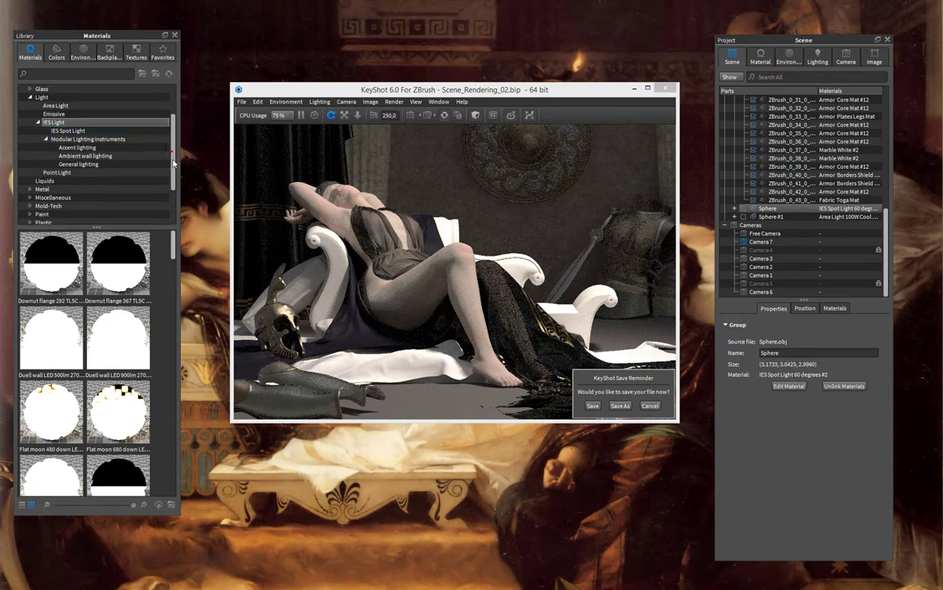
{"action": "left_click", "coordinate": [92, 132]}
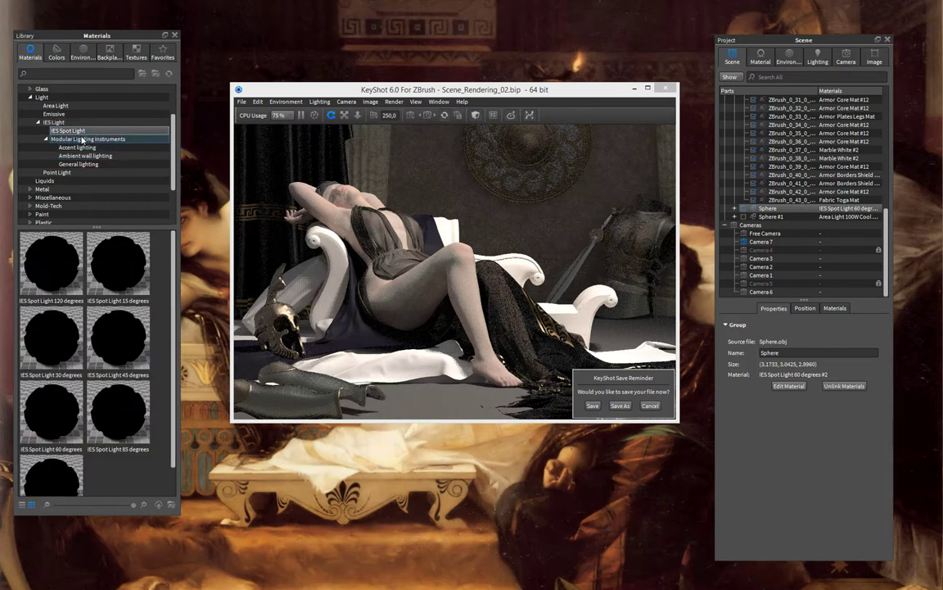
{"action": "left_click", "coordinate": [56, 122]}
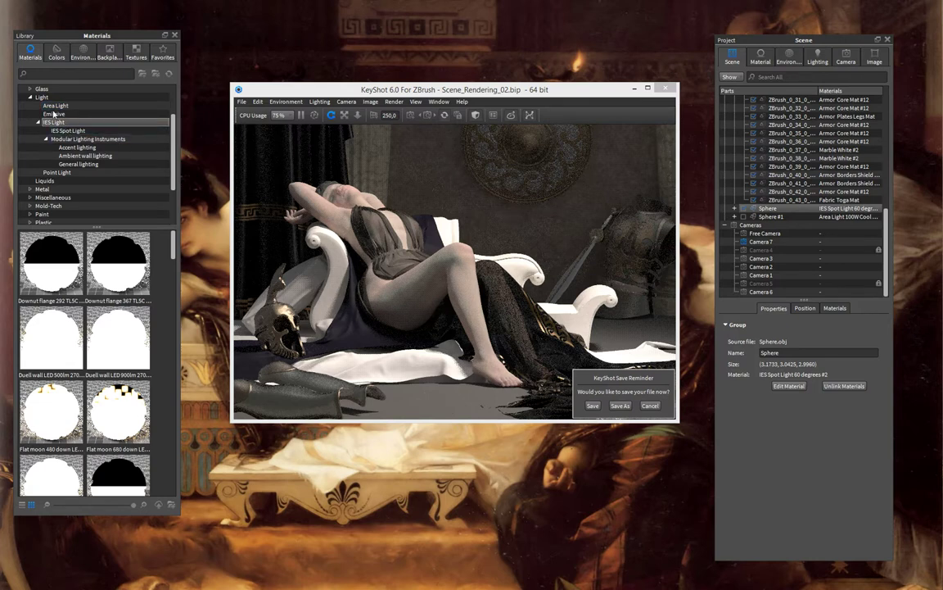
Glance at the Area Light, Emissive and Point Light materials, then list the IES Light presets
{"action": "left_click", "coordinate": [55, 105]}
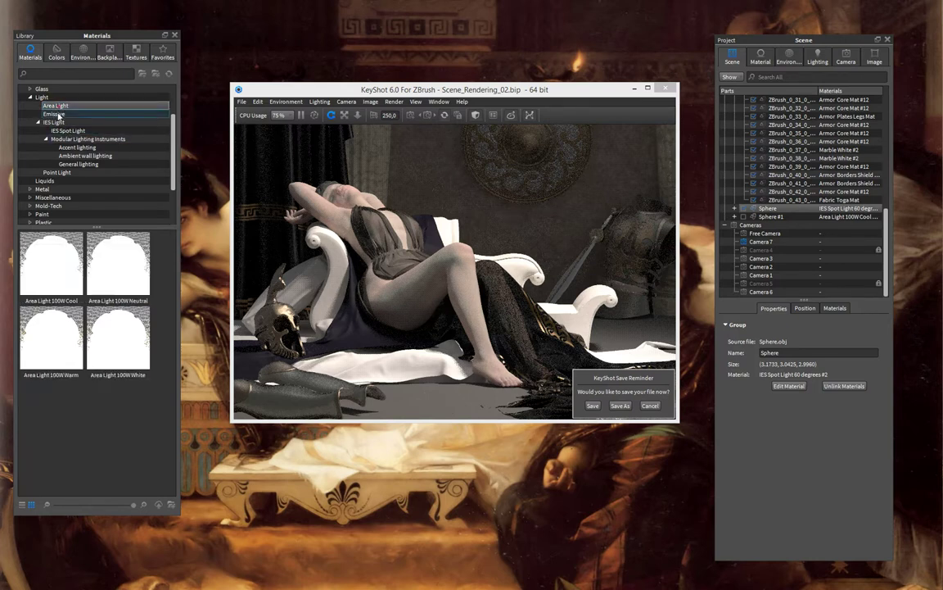
{"action": "left_click", "coordinate": [58, 114]}
{"action": "left_click", "coordinate": [64, 107]}
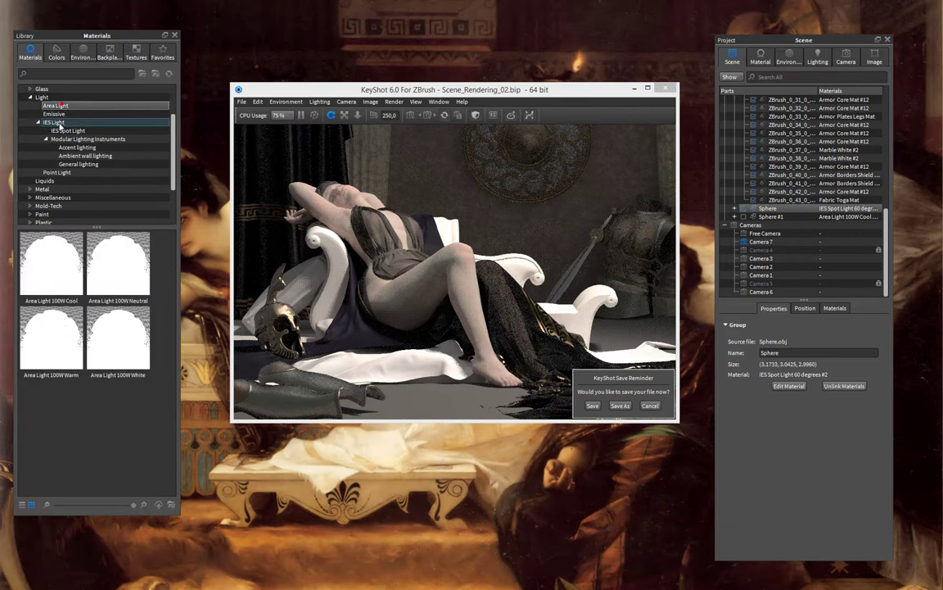
{"action": "left_click", "coordinate": [60, 173]}
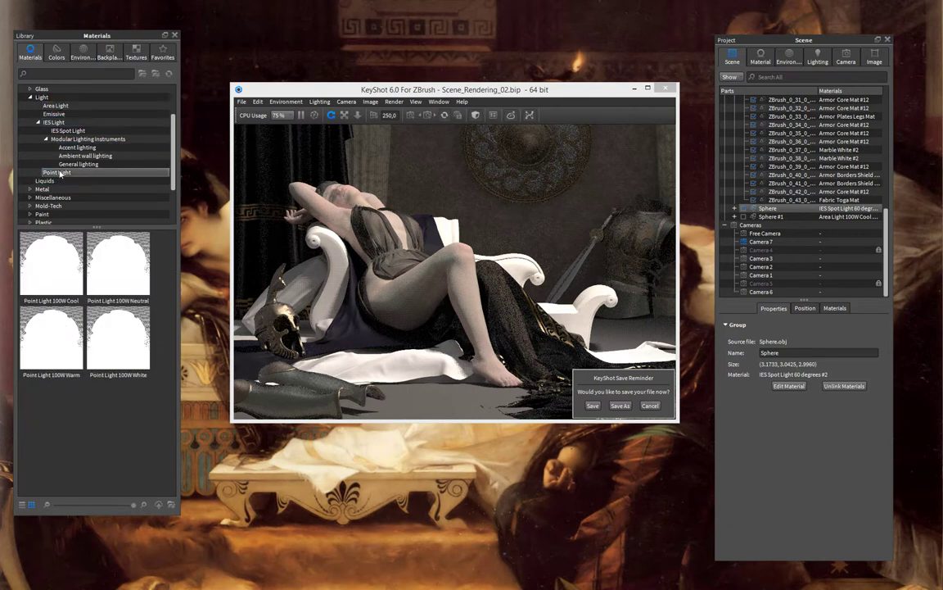
{"action": "double_click", "coordinate": [41, 123]}
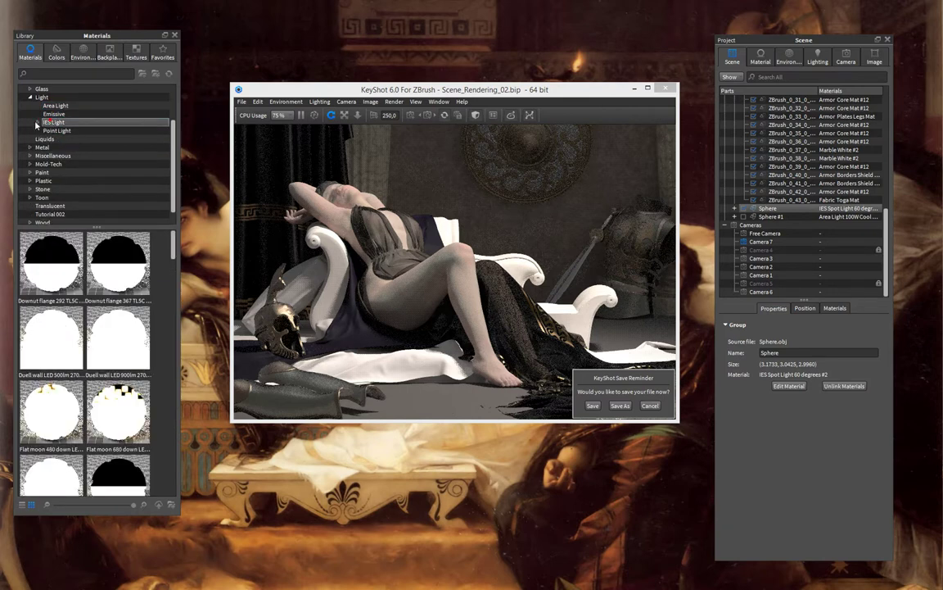
Expand IES Light and compare its Accent, Ambient wall and General lighting presets
{"action": "left_click", "coordinate": [37, 122]}
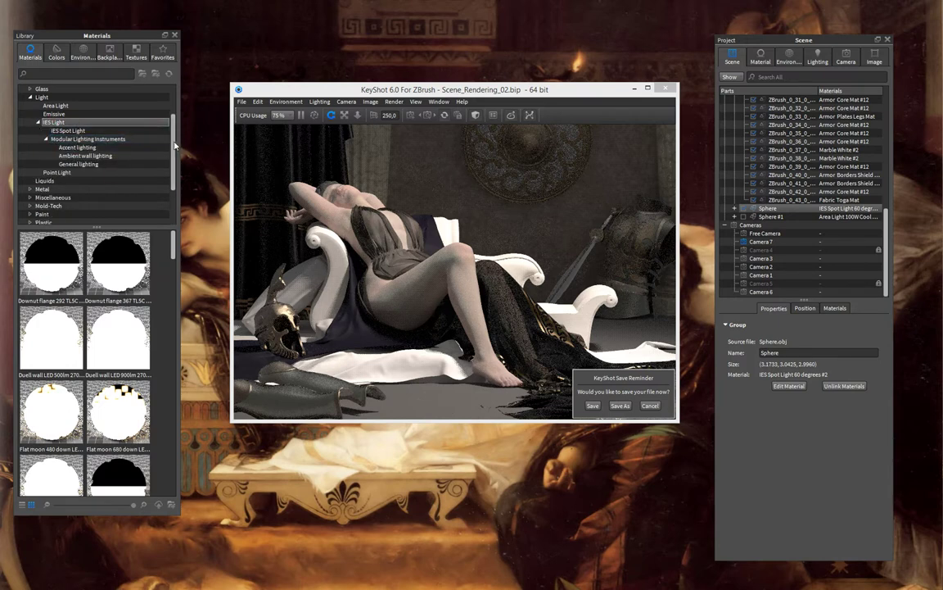
{"action": "scroll", "coordinate": [170, 148], "scroll_direction": "down", "scroll_amount": 1}
{"action": "scroll", "coordinate": [172, 149], "scroll_direction": "up", "scroll_amount": 2}
{"action": "scroll", "coordinate": [173, 150], "scroll_direction": "down", "scroll_amount": 1}
{"action": "scroll", "coordinate": [173, 149], "scroll_direction": "up", "scroll_amount": 1}
{"action": "scroll", "coordinate": [173, 145], "scroll_direction": "down", "scroll_amount": 1}
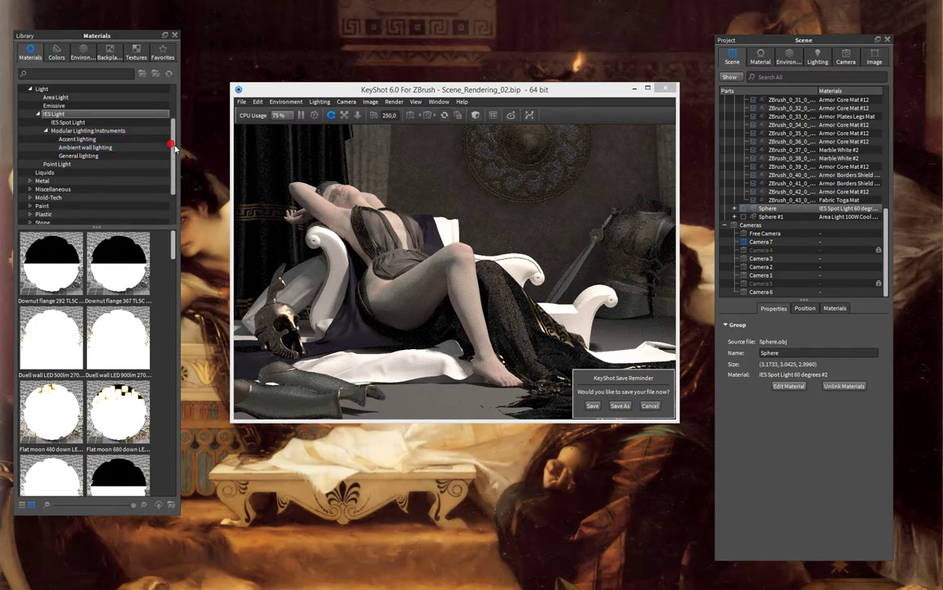
{"action": "left_click", "coordinate": [77, 138]}
{"action": "left_click", "coordinate": [97, 147]}
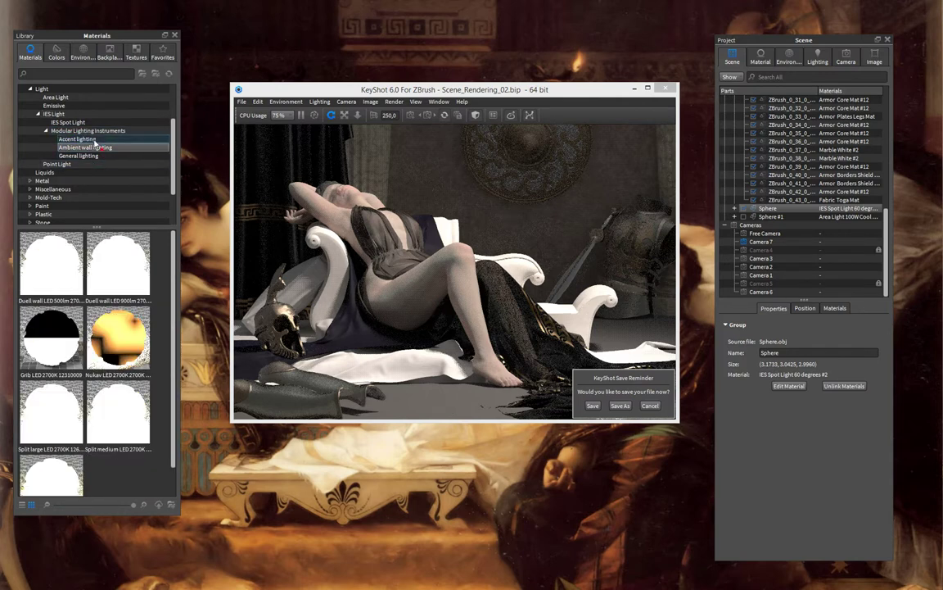
{"action": "left_click", "coordinate": [92, 155]}
{"action": "left_click", "coordinate": [92, 148]}
{"action": "left_click", "coordinate": [93, 156]}
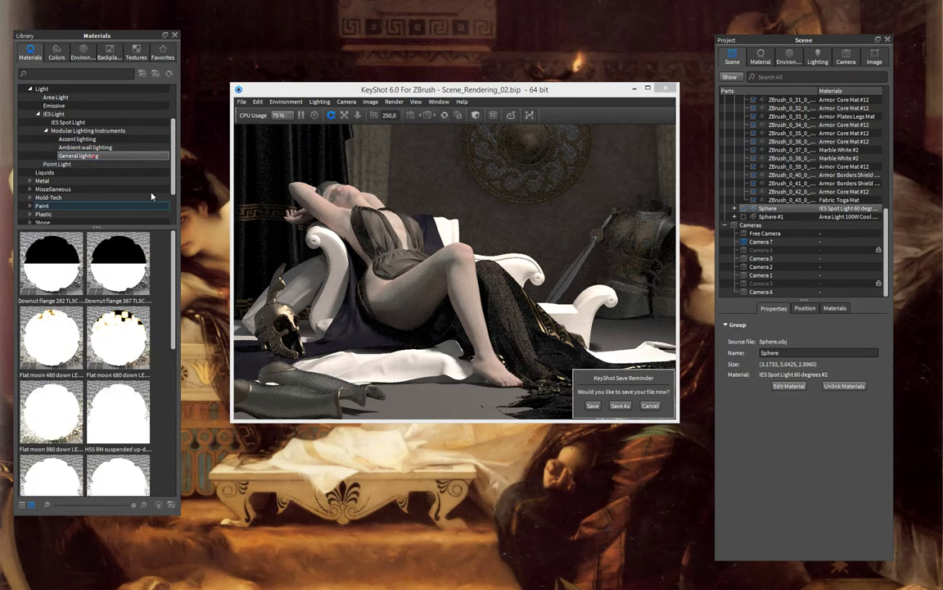
{"action": "left_click", "coordinate": [103, 140]}
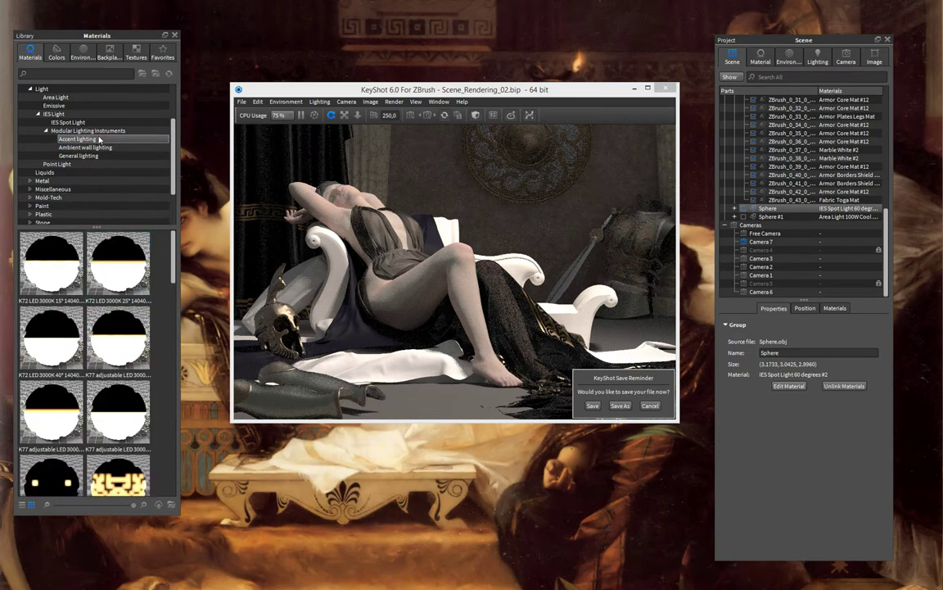
Show the IES Spot Light presets ranging from 15 to 120 degrees
{"action": "left_click", "coordinate": [87, 123]}
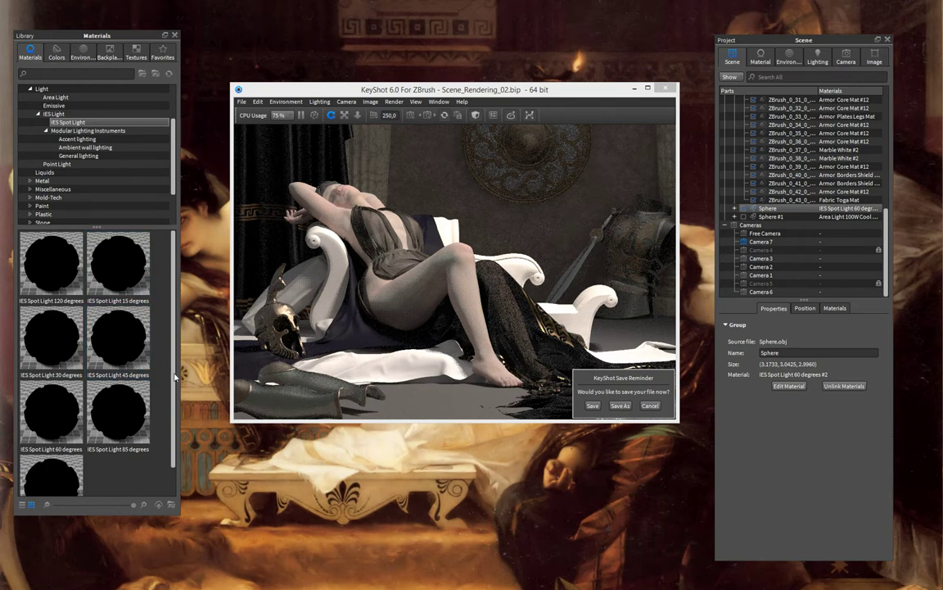
{"action": "scroll", "coordinate": [173, 381], "scroll_direction": "down", "scroll_amount": 1}
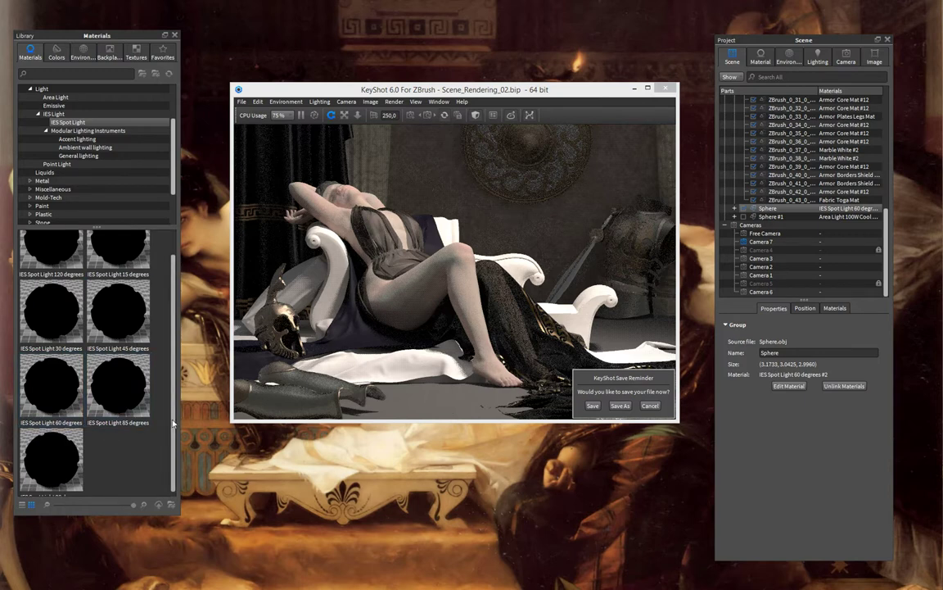
{"action": "scroll", "coordinate": [170, 408], "scroll_direction": "up", "scroll_amount": 1}
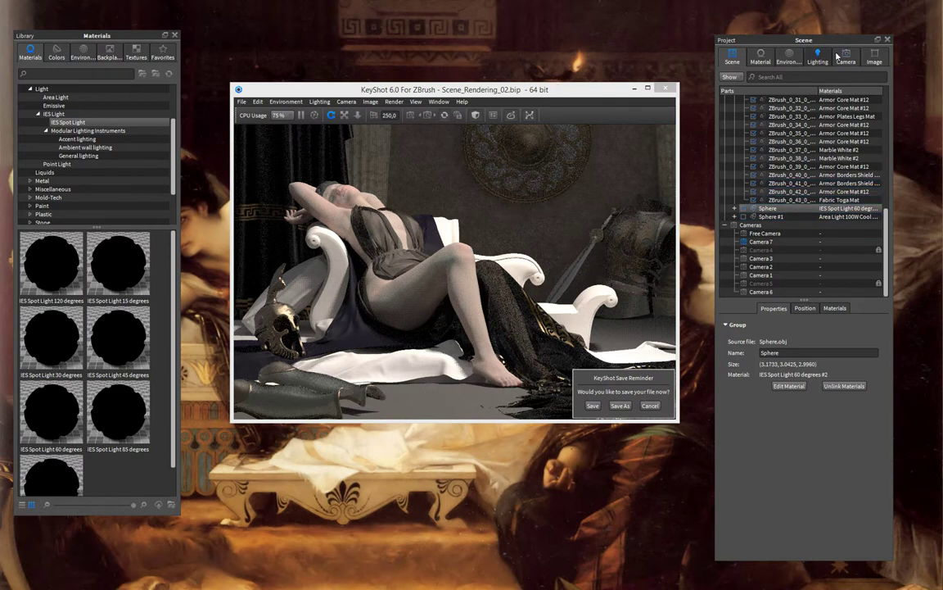
Pivot on the chair arm, orbit higher and dolly Camera 7 out to distance 116,467
{"action": "left_click", "coordinate": [349, 321]}
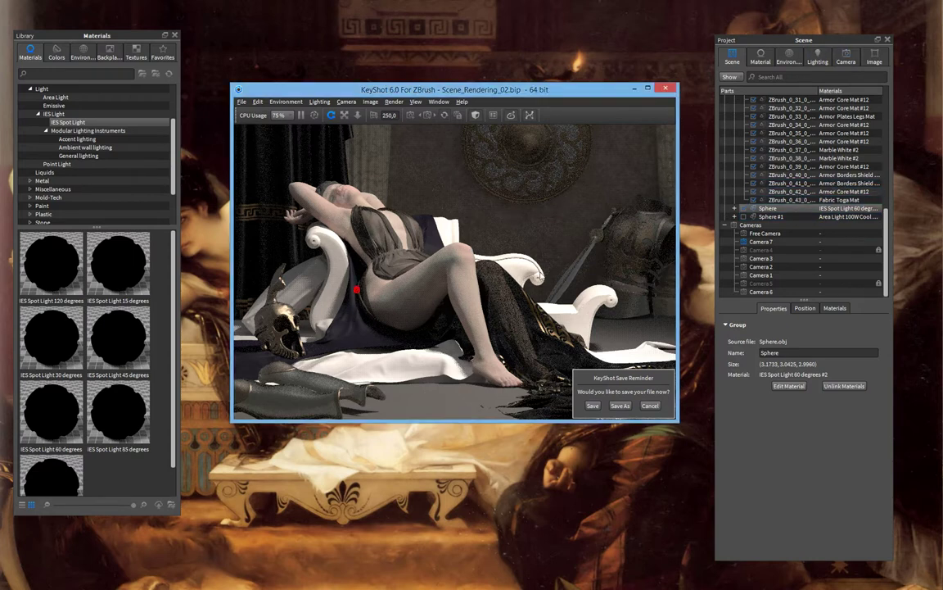
{"action": "left_click", "coordinate": [535, 269]}
{"action": "left_click", "coordinate": [846, 55]}
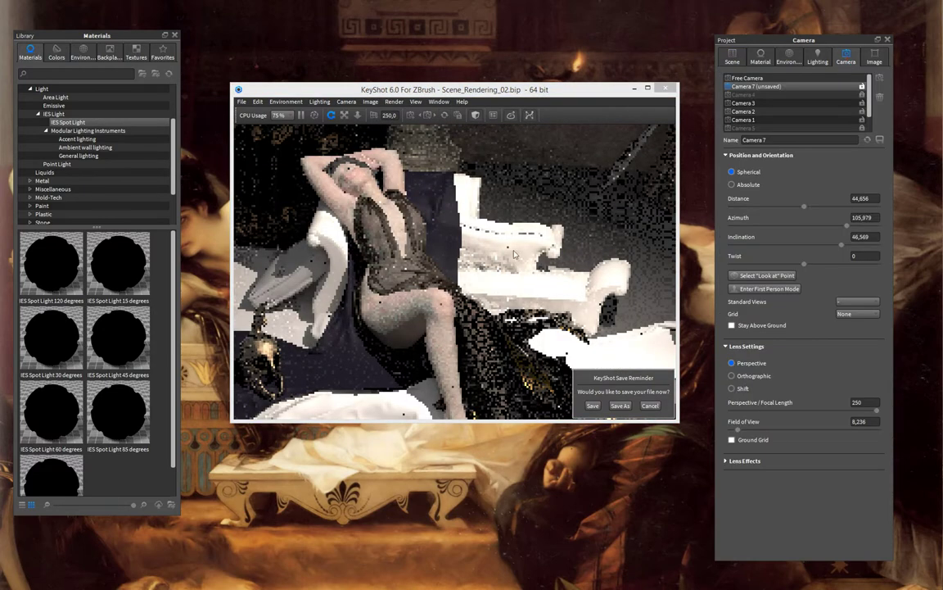
{"action": "left_click", "coordinate": [449, 229]}
{"action": "scroll", "coordinate": [319, 256], "scroll_direction": "down", "scroll_amount": 3}
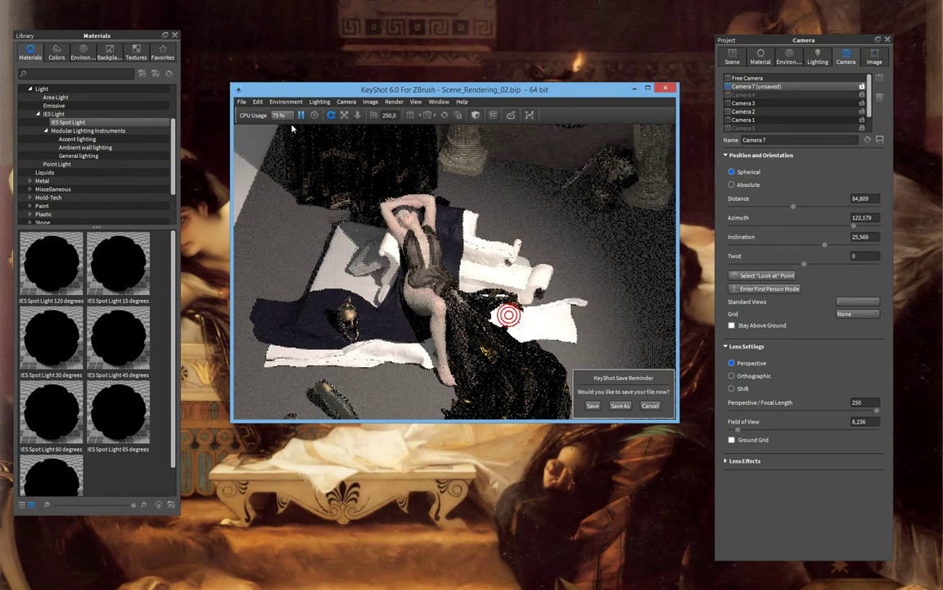
{"action": "left_click_drag", "start_coordinate": [503, 322], "coordinate": [288, 121]}
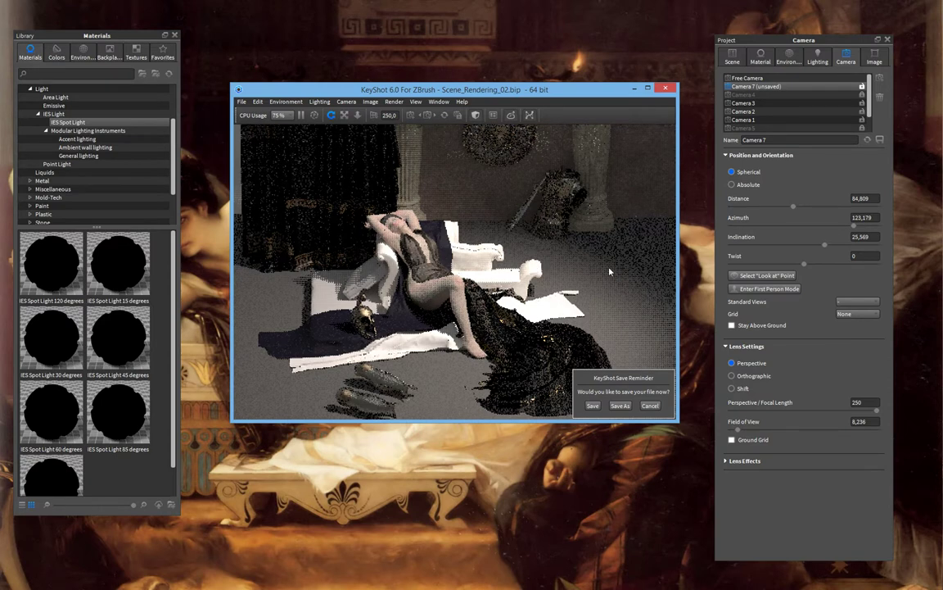
{"action": "scroll", "coordinate": [401, 293], "scroll_direction": "down", "scroll_amount": 3}
{"action": "scroll", "coordinate": [477, 243], "scroll_direction": "down", "scroll_amount": 2}
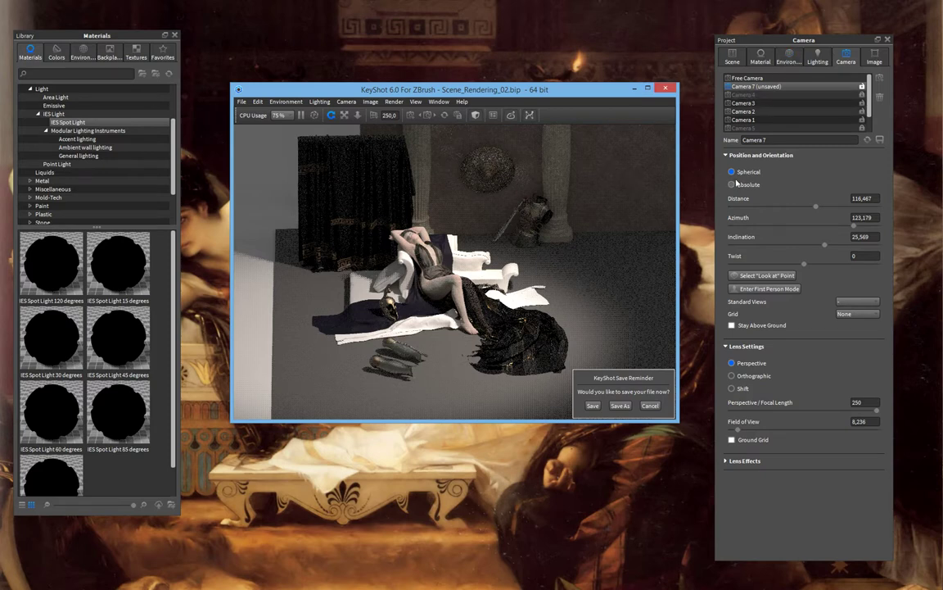
Review the environment, lighting and material settings, including environment Brightness, then return to the camera settings
{"action": "left_click", "coordinate": [789, 58]}
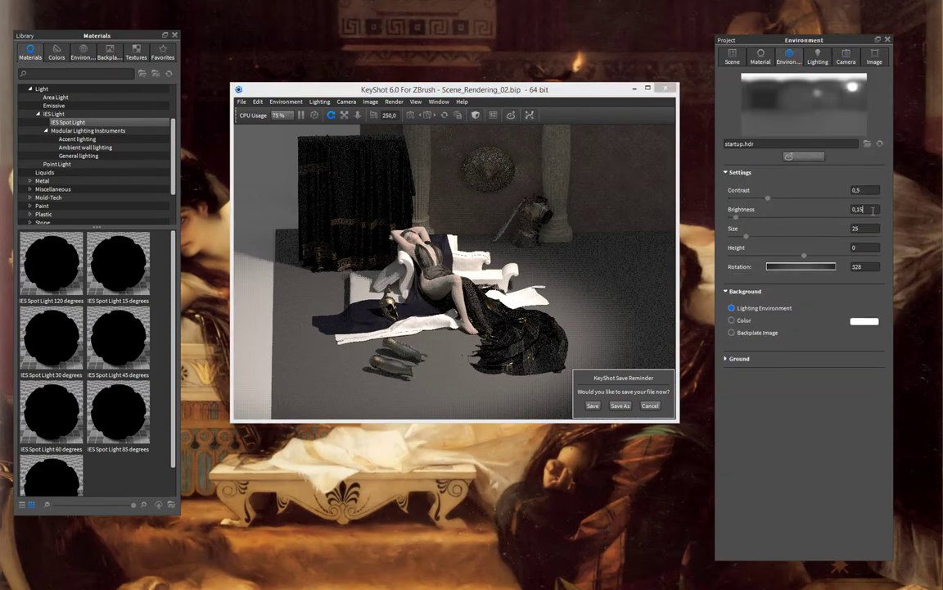
{"action": "left_click", "coordinate": [815, 57]}
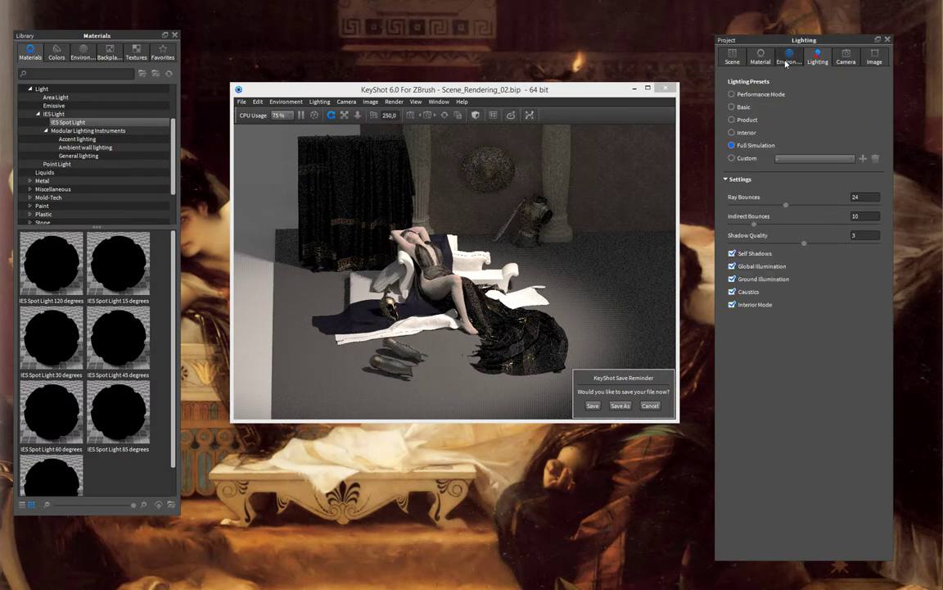
{"action": "left_click", "coordinate": [786, 58]}
{"action": "left_click", "coordinate": [760, 58]}
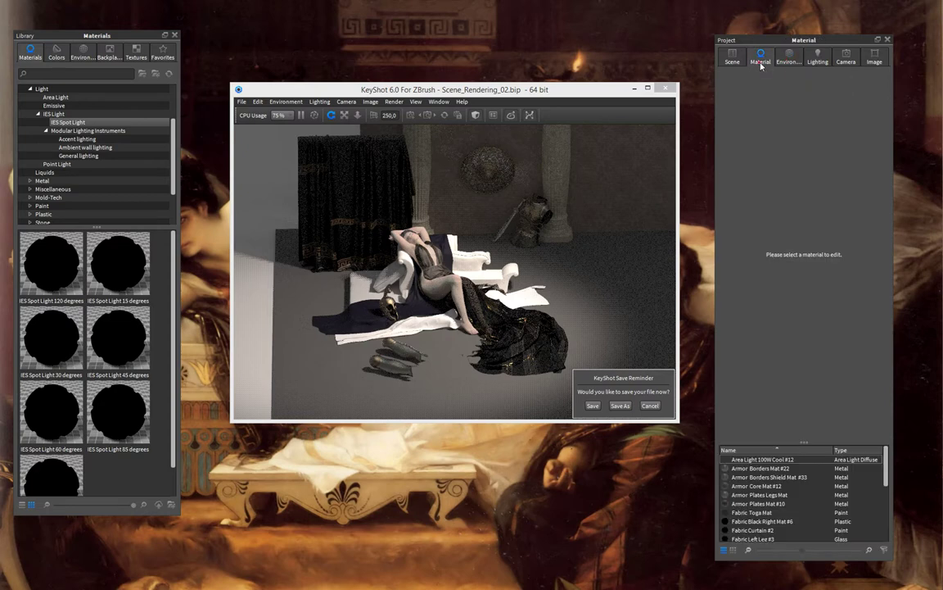
{"action": "left_click", "coordinate": [786, 58]}
{"action": "left_click", "coordinate": [862, 209]}
{"action": "left_click", "coordinate": [732, 57]}
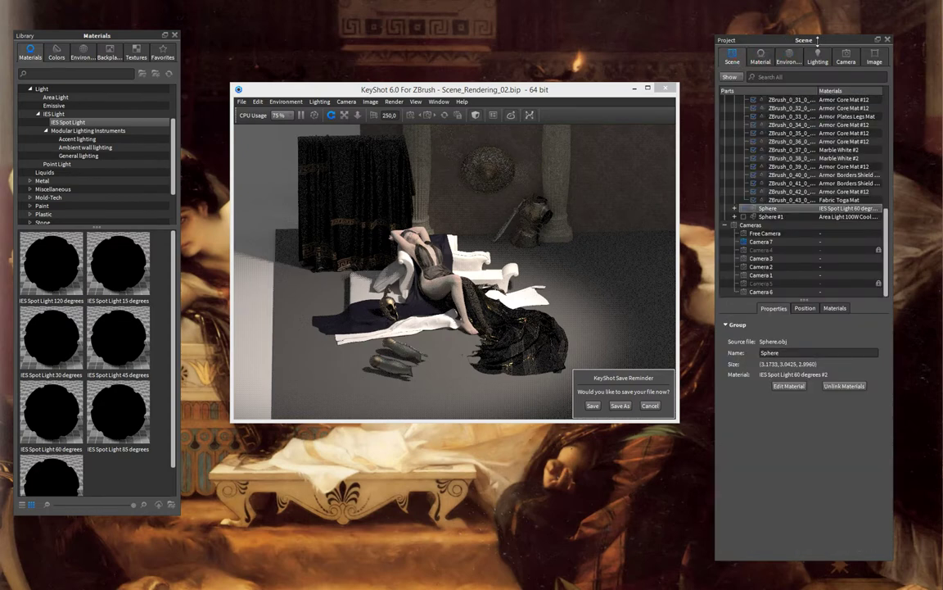
{"action": "left_click", "coordinate": [847, 57]}
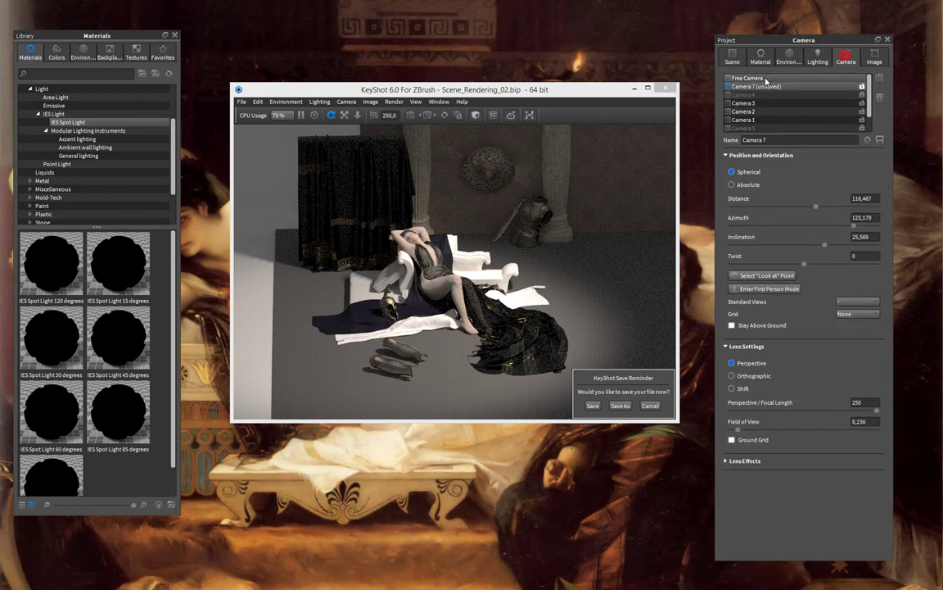
Restore the saved Camera 7 view and select the Sphere #1 area light in the scene tree
{"action": "left_click", "coordinate": [757, 88]}
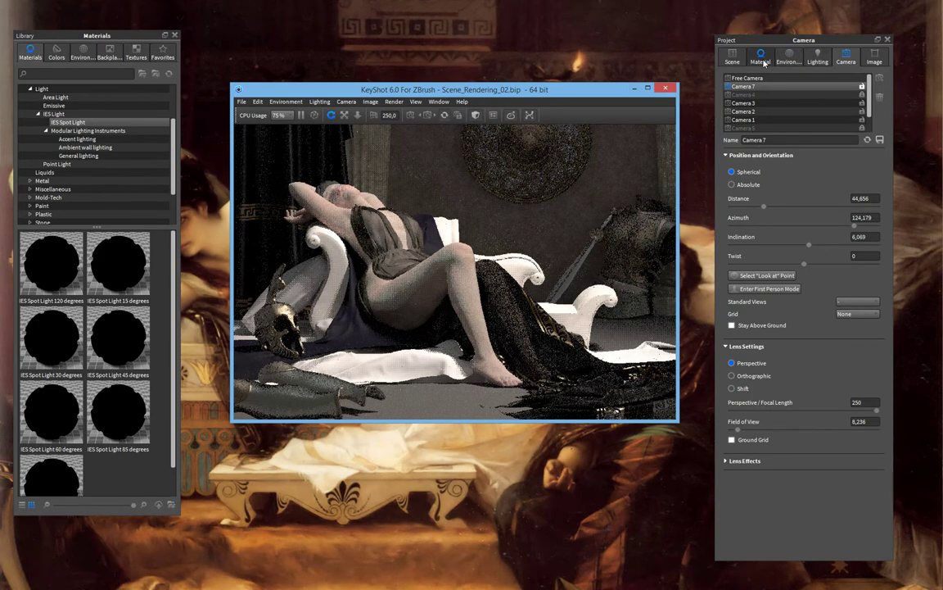
{"action": "left_click", "coordinate": [733, 55]}
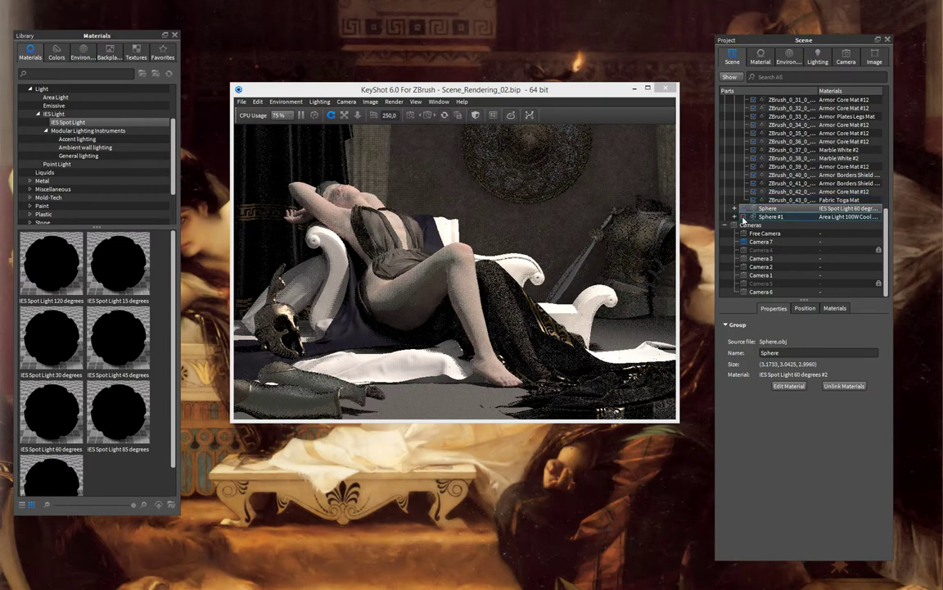
{"action": "left_click", "coordinate": [744, 217]}
{"action": "left_click", "coordinate": [765, 217]}
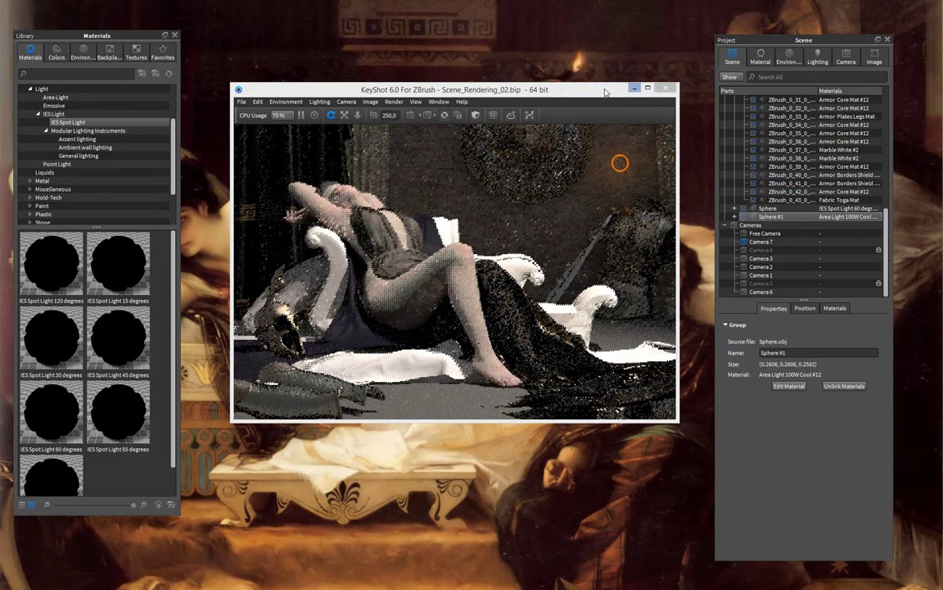
Reposition the render window slightly higher and adjust the Scene panel placement
{"action": "left_click_drag", "start_coordinate": [607, 88], "coordinate": [607, 57]}
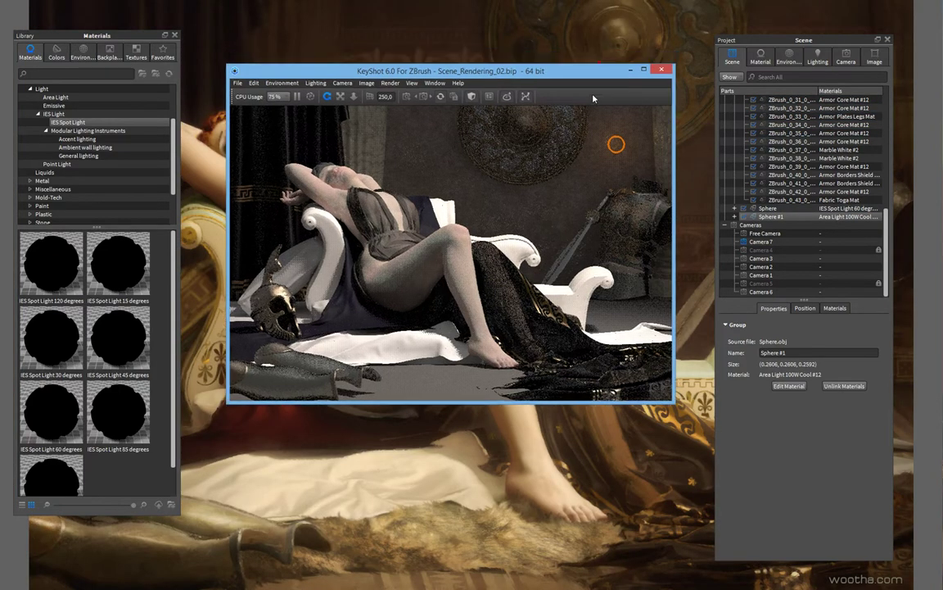
{"action": "mouse_move", "coordinate": [594, 70]}
{"action": "left_mouse_down"}
{"action": "mouse_move", "coordinate": [588, 175]}
{"action": "mouse_move", "coordinate": [592, 28]}
{"action": "mouse_move", "coordinate": [590, 58]}
{"action": "left_mouse_up"}
{"action": "mouse_move", "coordinate": [778, 41]}
{"action": "left_mouse_down"}
{"action": "mouse_move", "coordinate": [859, 210]}
{"action": "mouse_move", "coordinate": [782, 50]}
{"action": "left_mouse_up"}
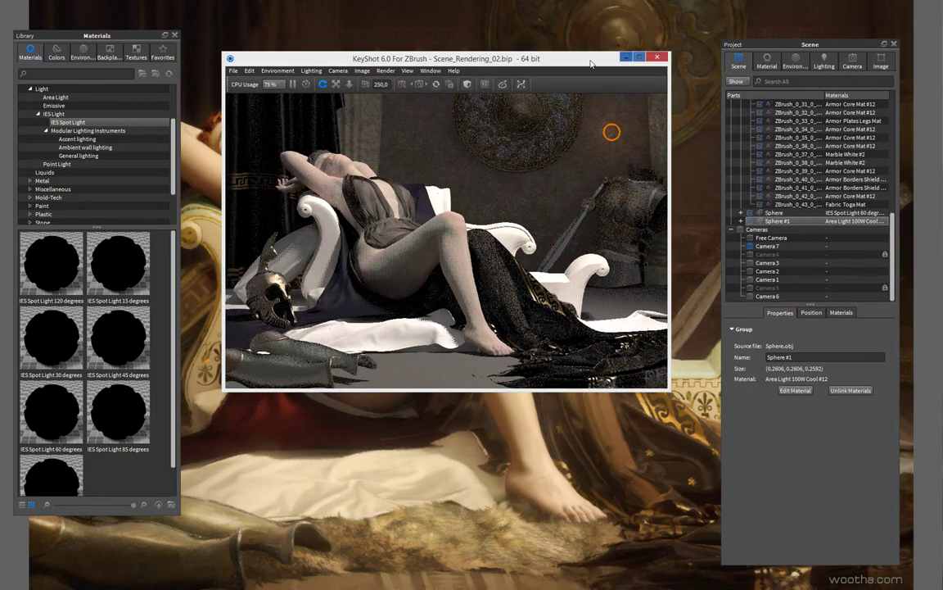
{"action": "mouse_move", "coordinate": [512, 59]}
{"action": "left_mouse_down"}
{"action": "mouse_move", "coordinate": [490, 60]}
{"action": "mouse_move", "coordinate": [514, 61]}
{"action": "left_mouse_up"}
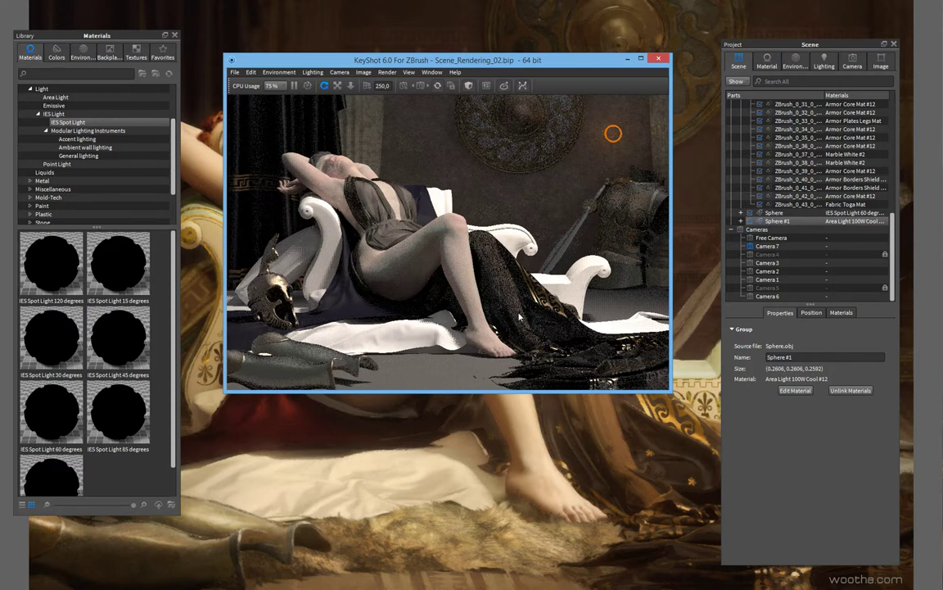
{"action": "left_click", "coordinate": [545, 310]}
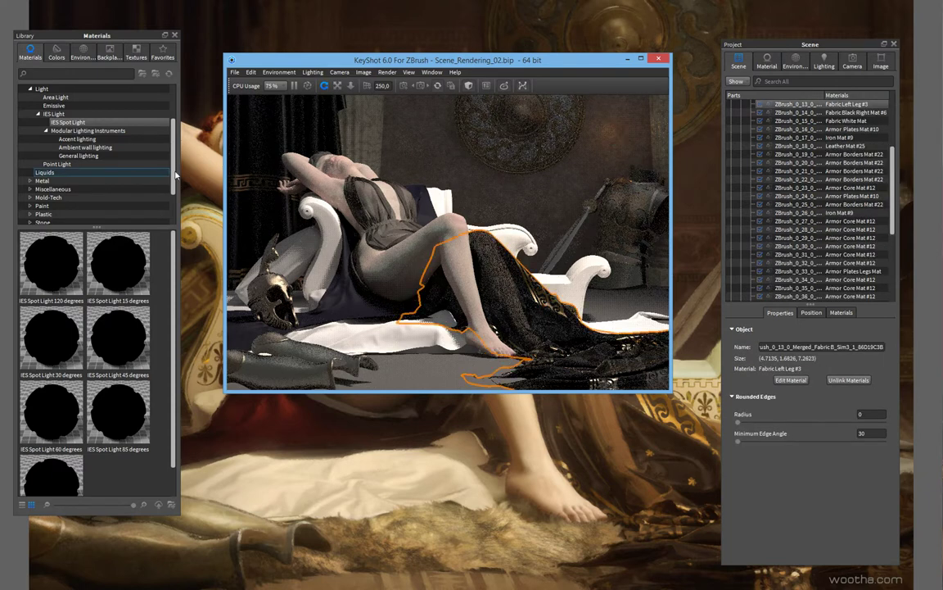
{"action": "left_click_drag", "start_coordinate": [175, 176], "coordinate": [175, 215]}
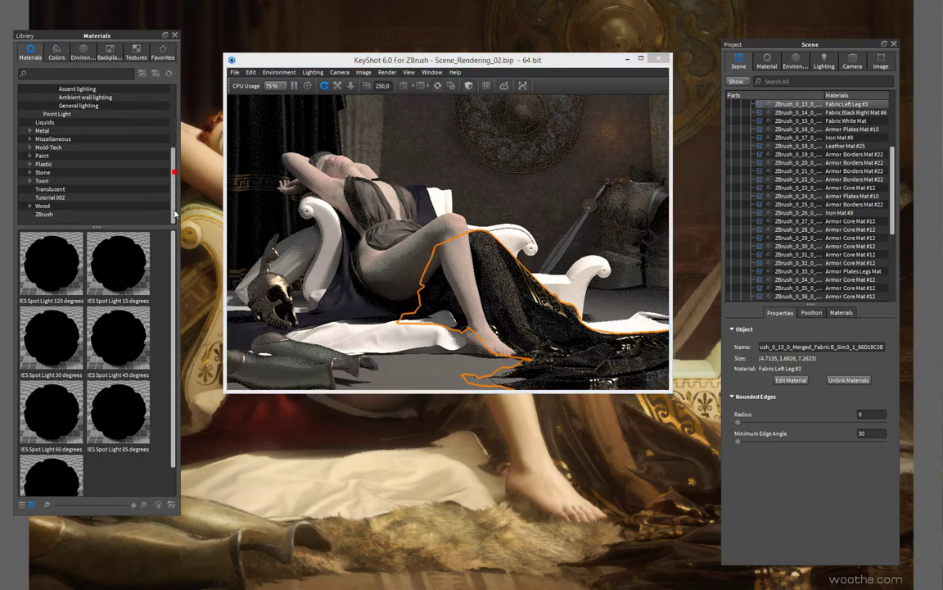
{"action": "left_click", "coordinate": [843, 313]}
{"action": "left_click", "coordinate": [741, 345]}
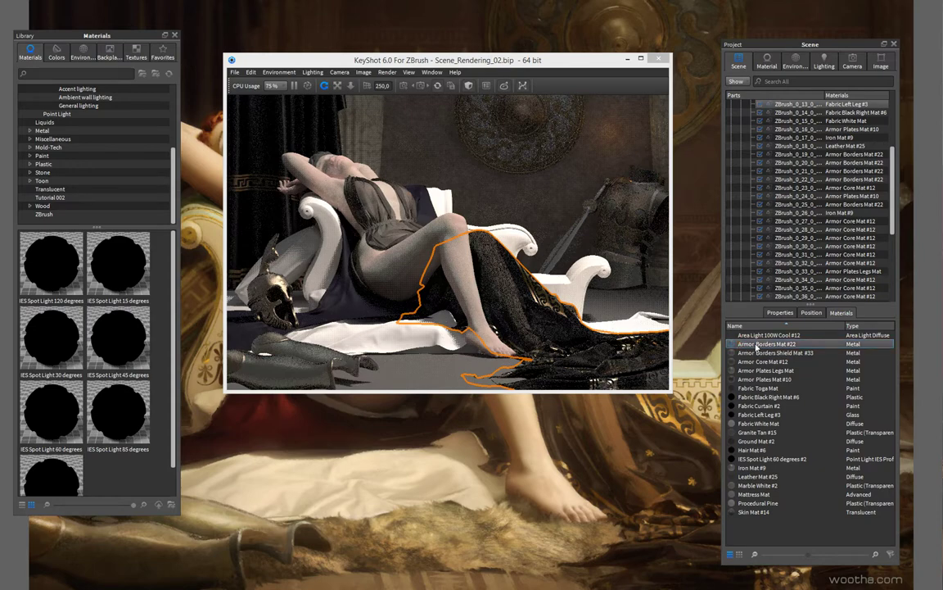
{"action": "double_click", "coordinate": [757, 345]}
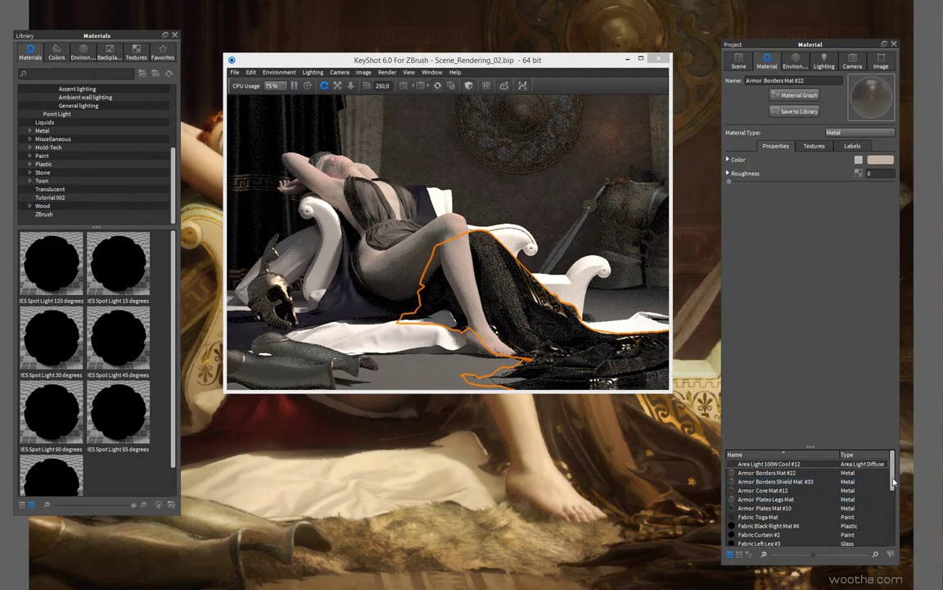
{"action": "left_click_drag", "start_coordinate": [893, 462], "coordinate": [729, 395]}
{"action": "mouse_move", "coordinate": [893, 475]}
{"action": "left_mouse_down"}
{"action": "mouse_move", "coordinate": [892, 532]}
{"action": "mouse_move", "coordinate": [892, 467]}
{"action": "left_mouse_up"}
{"action": "left_click", "coordinate": [848, 132]}
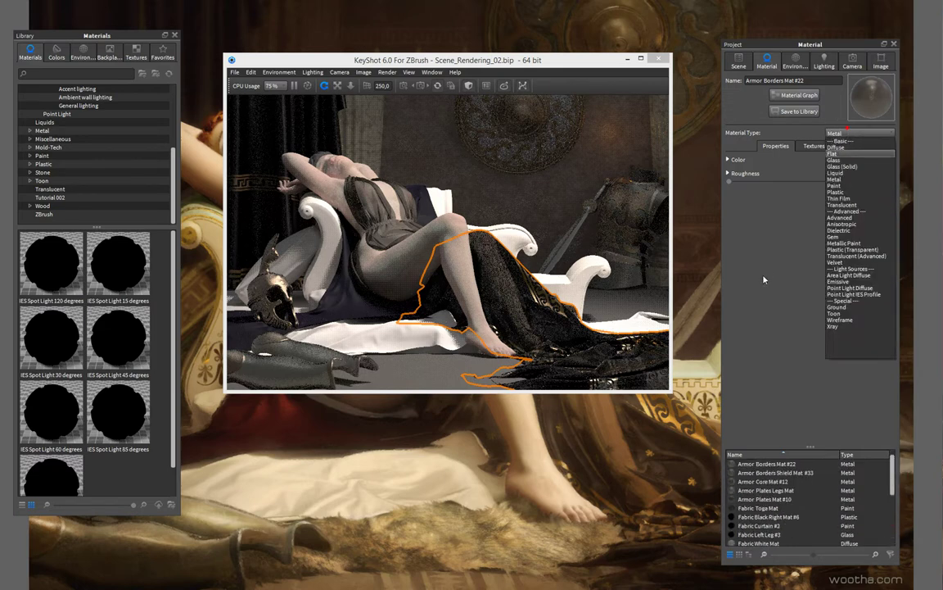
{"action": "left_click", "coordinate": [793, 273]}
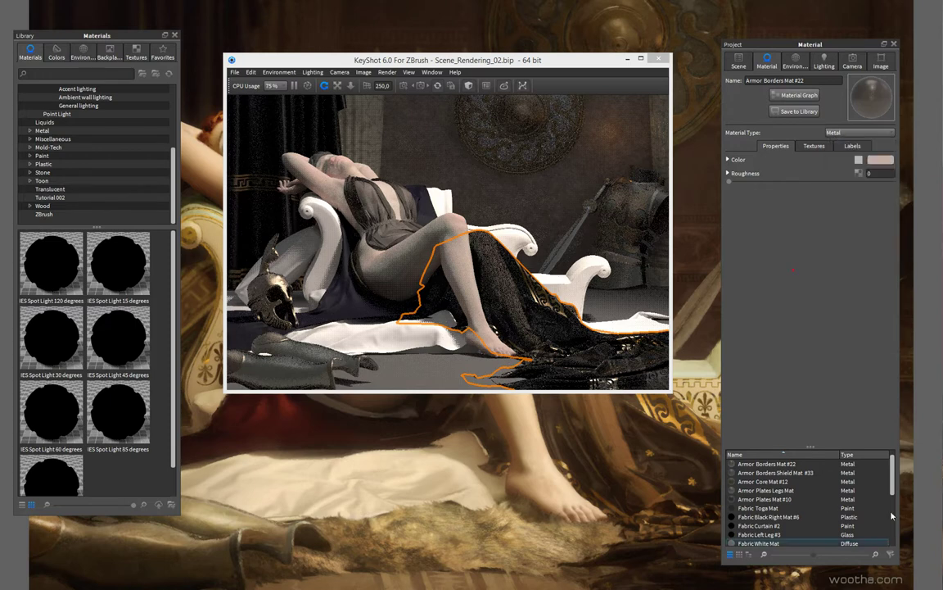
{"action": "left_click_drag", "start_coordinate": [893, 486], "coordinate": [893, 481]}
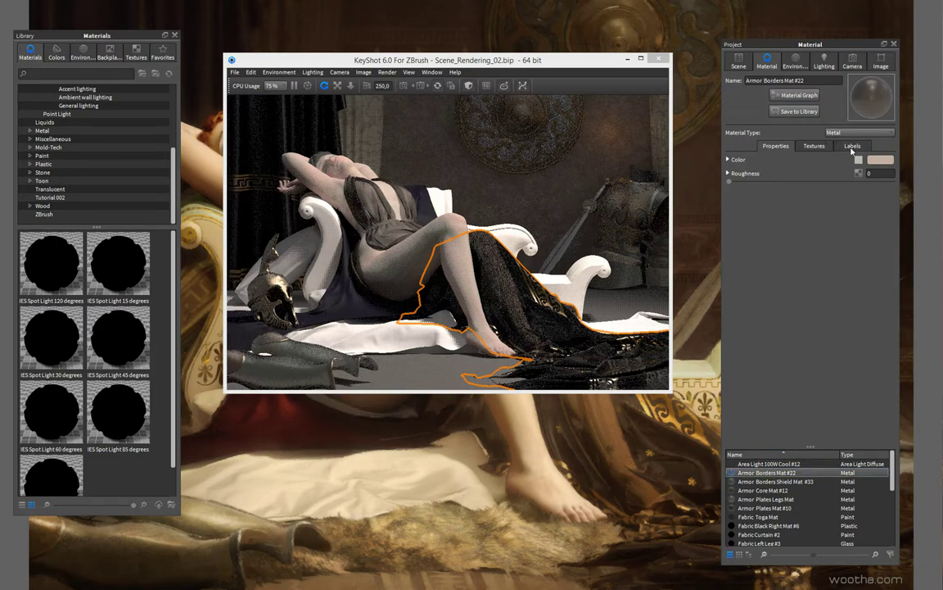
{"action": "left_click", "coordinate": [739, 62]}
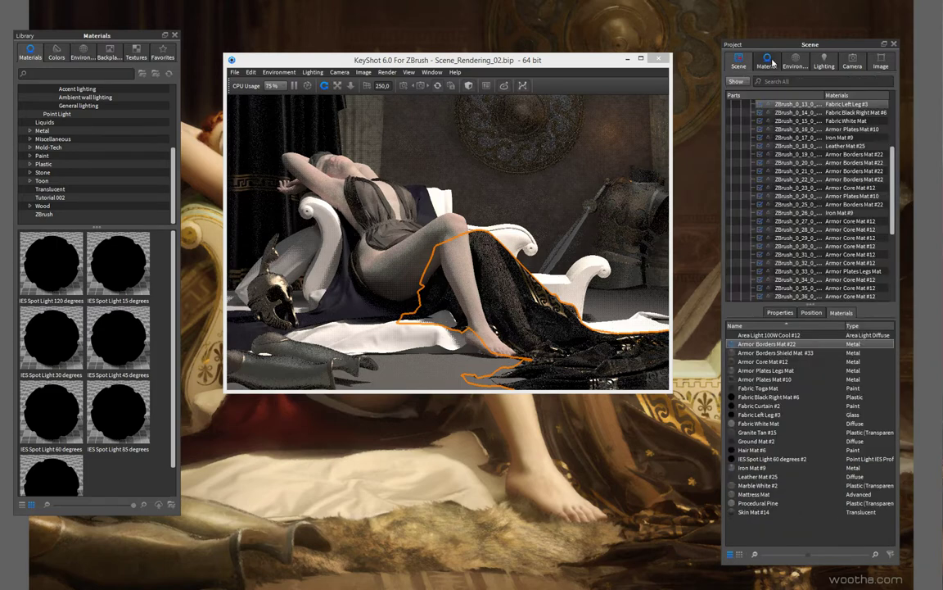
{"action": "left_click", "coordinate": [768, 63]}
Select all parts using Armor Borders Mat #22 and step through ZBrush_0_19_0, ZBrush_0_20_0 and ZBrush_0_21_0
{"action": "right_click", "coordinate": [792, 473]}
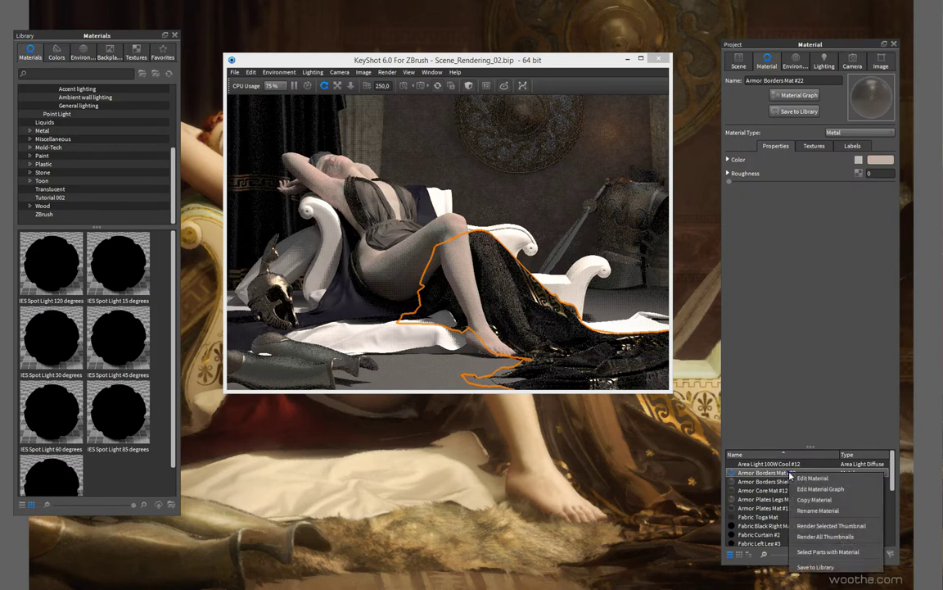
{"action": "left_click", "coordinate": [833, 552]}
{"action": "left_click", "coordinate": [739, 63]}
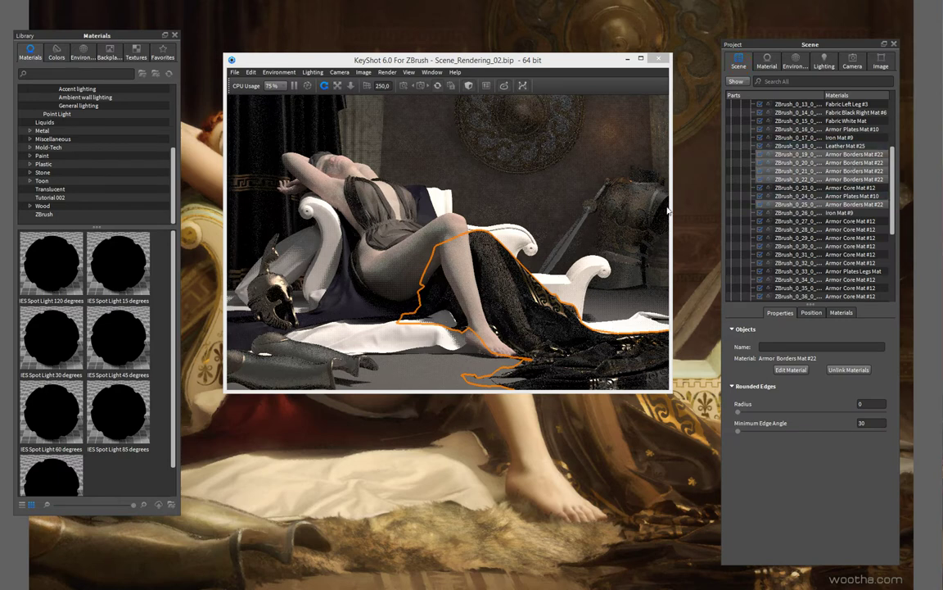
{"action": "left_click", "coordinate": [864, 163]}
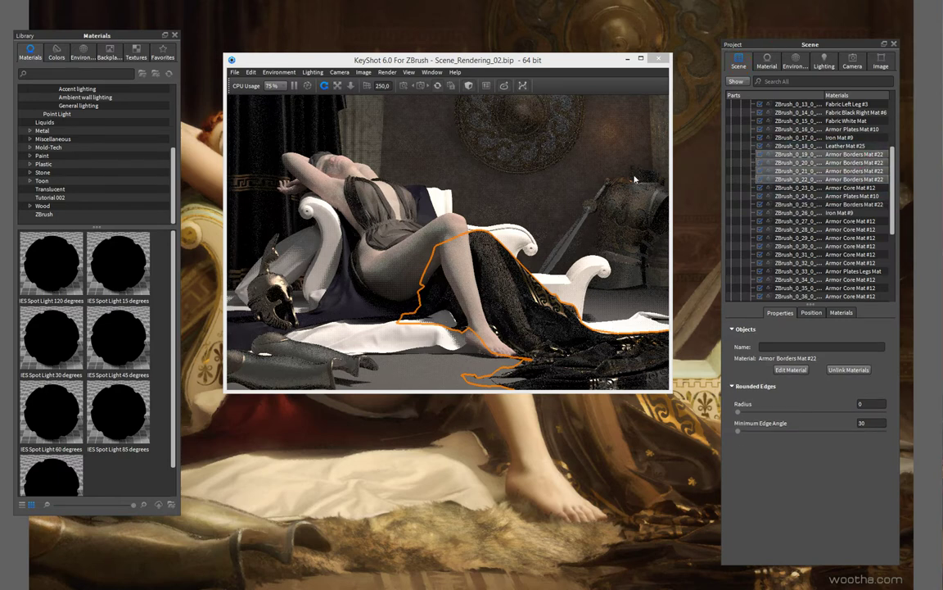
{"action": "left_click", "coordinate": [563, 193]}
{"action": "left_click", "coordinate": [563, 193]}
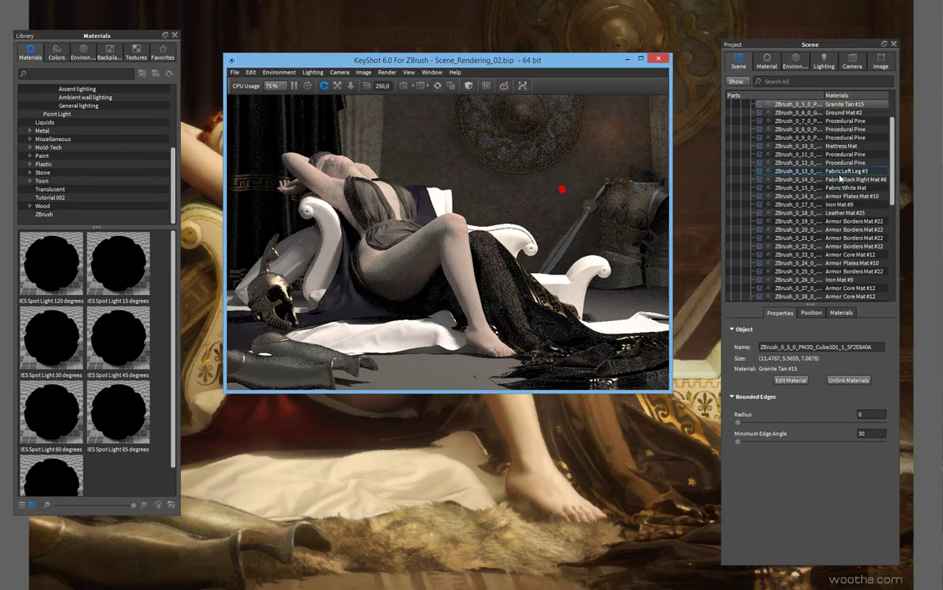
{"action": "left_click", "coordinate": [858, 221]}
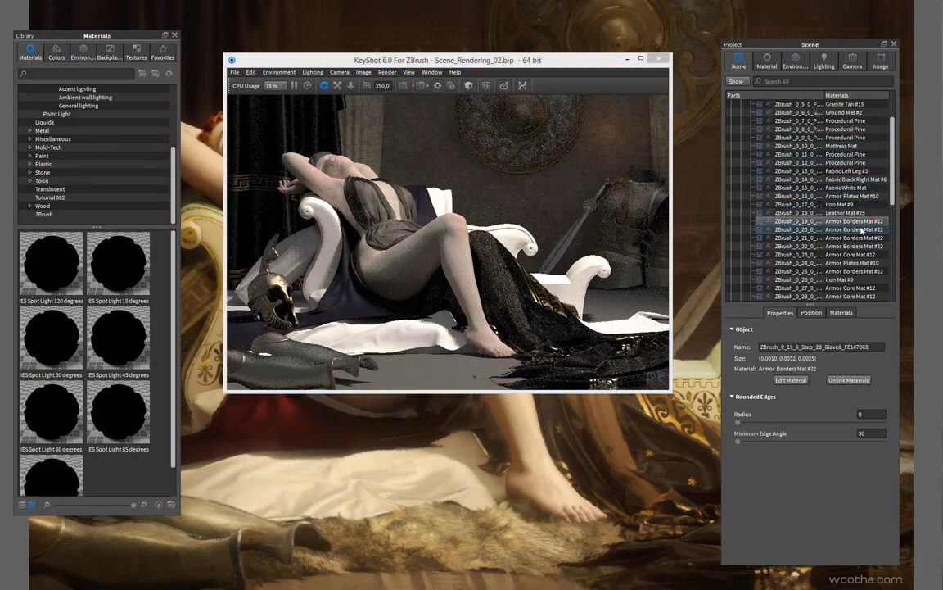
{"action": "left_click", "coordinate": [794, 229]}
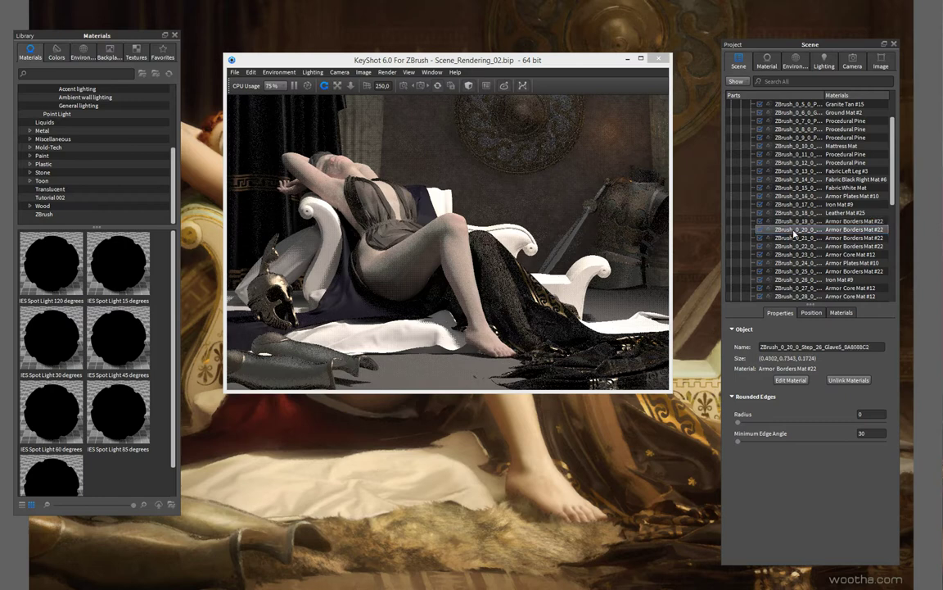
{"action": "left_click", "coordinate": [797, 237]}
{"action": "left_click", "coordinate": [798, 229]}
{"action": "left_click", "coordinate": [812, 222]}
Pick nearby armour pieces in the render view, finding ZBrush_0_24_0 and ZBrush_0_16_0 use Armor Plates Mat #10
{"action": "left_click", "coordinate": [574, 181]}
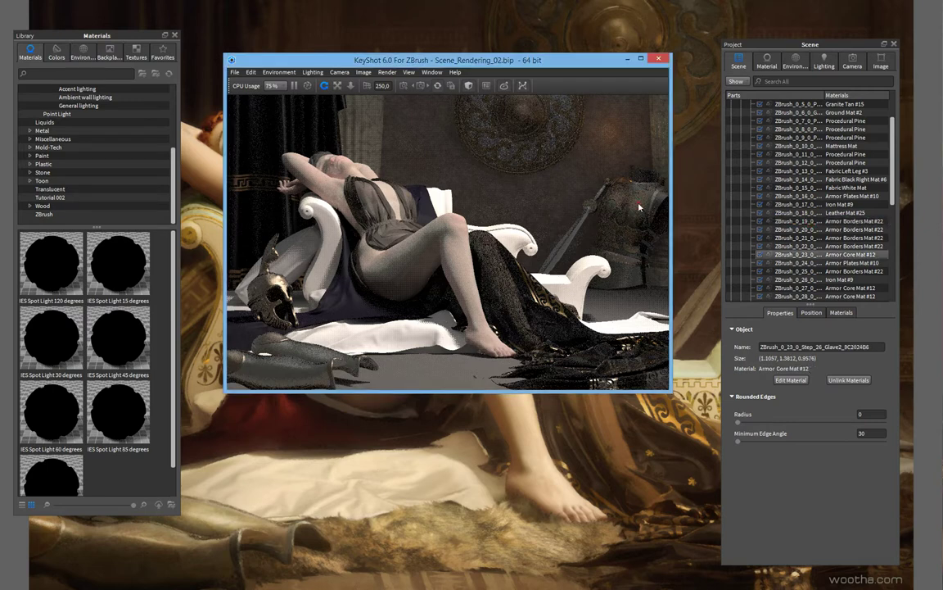
{"action": "left_click", "coordinate": [618, 197]}
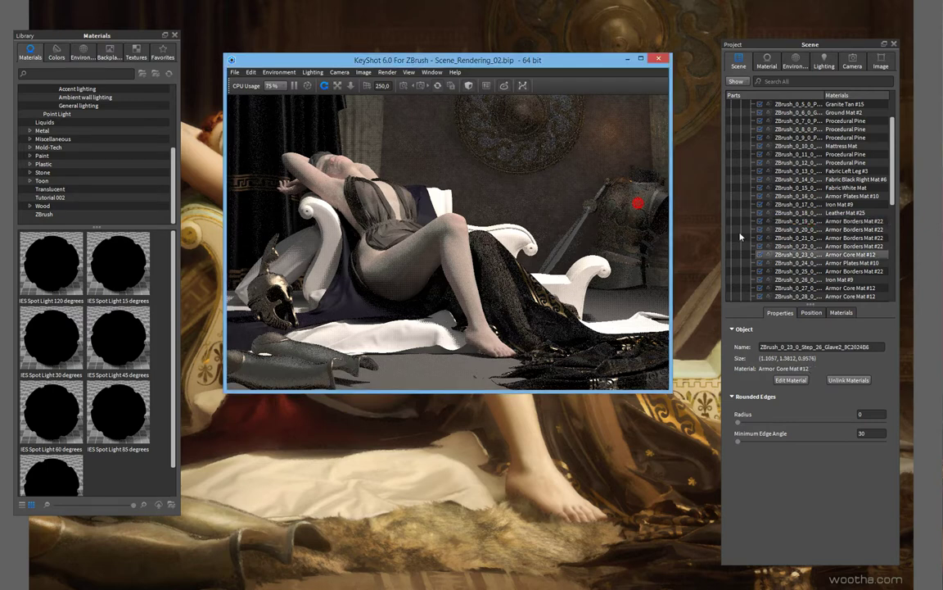
{"action": "left_click", "coordinate": [651, 200]}
{"action": "left_click", "coordinate": [626, 263]}
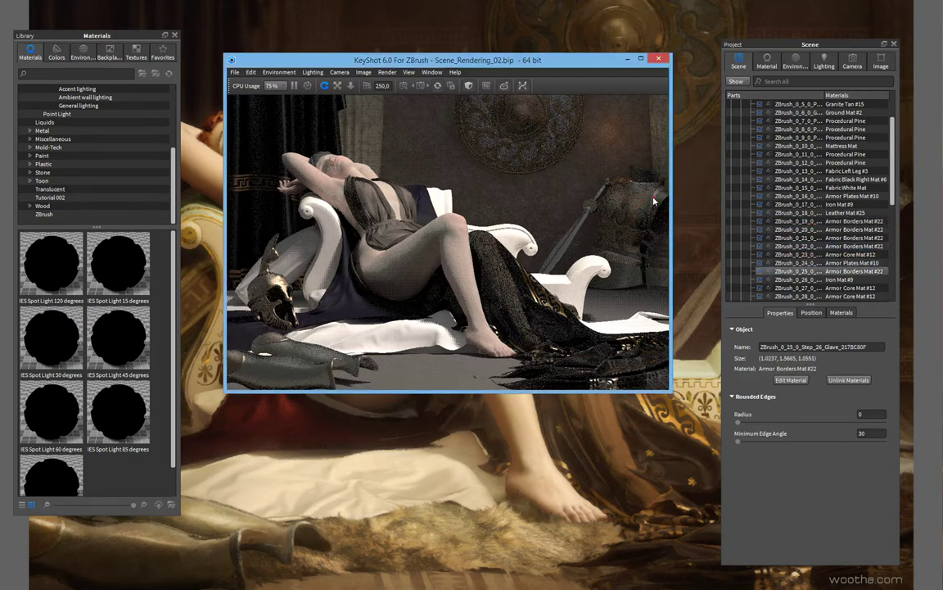
{"action": "left_click", "coordinate": [625, 280]}
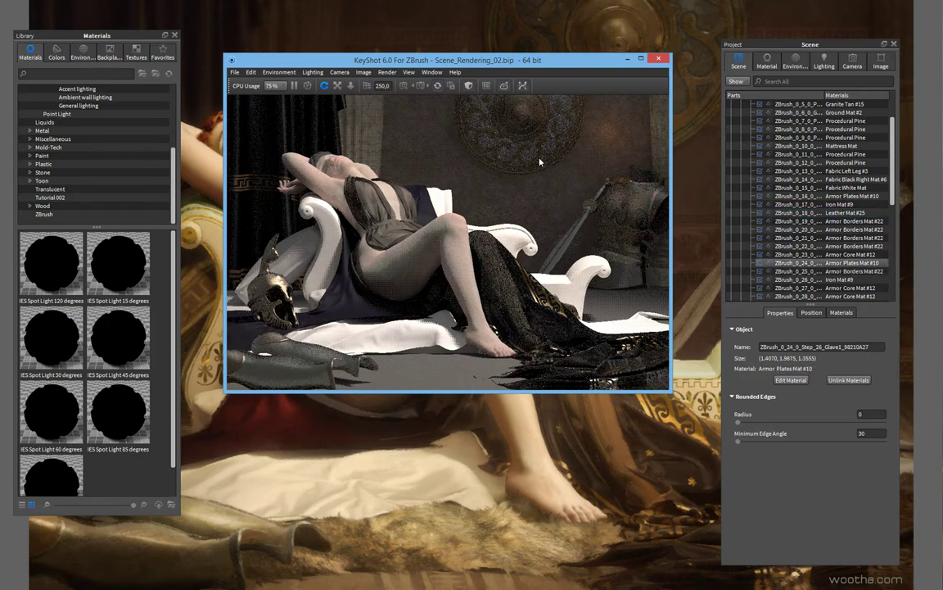
{"action": "left_click", "coordinate": [642, 191]}
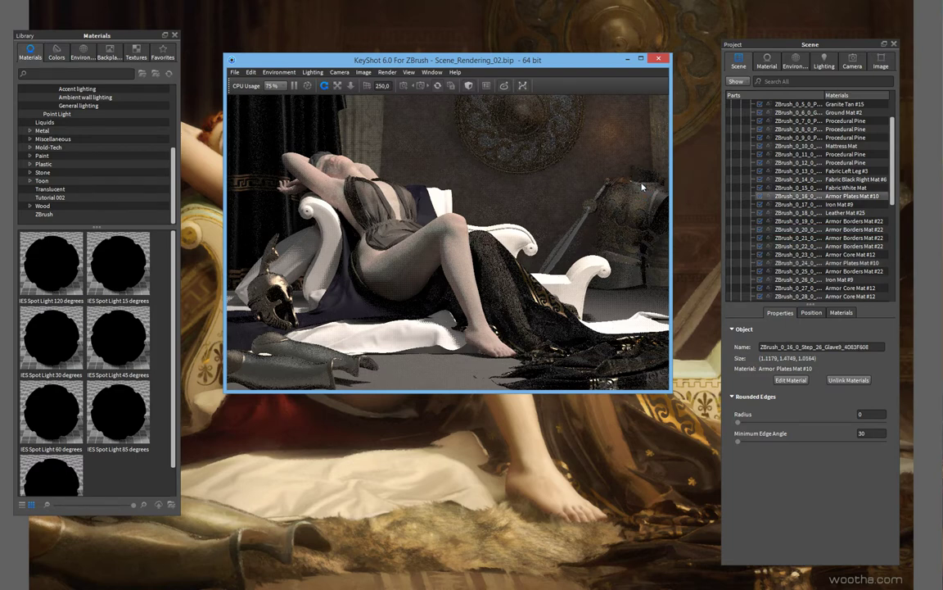
{"action": "left_click", "coordinate": [642, 186]}
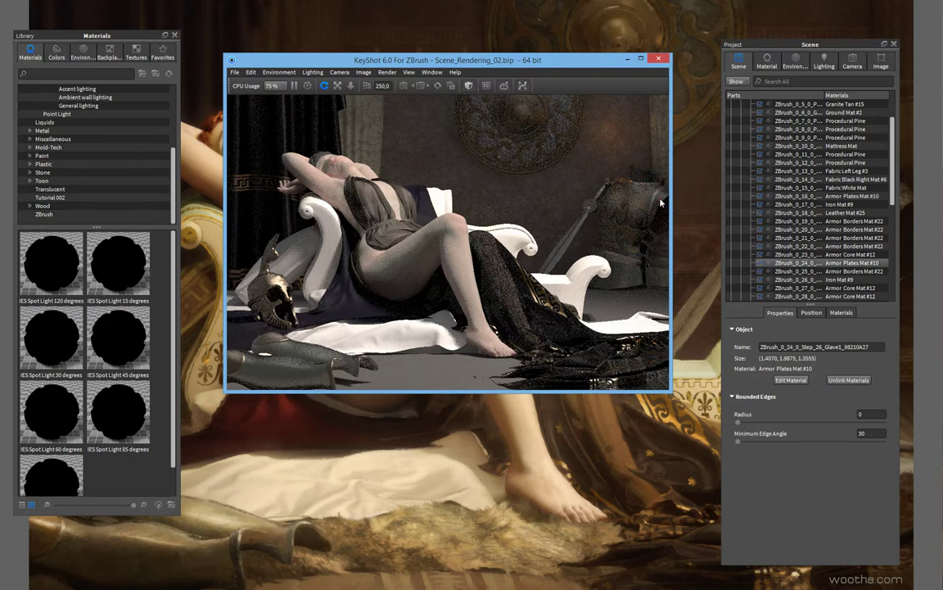
Show Armor Borders Shield Mat #33 in the material editor: a Metal with roughness 0.15
{"action": "double_click", "coordinate": [643, 204]}
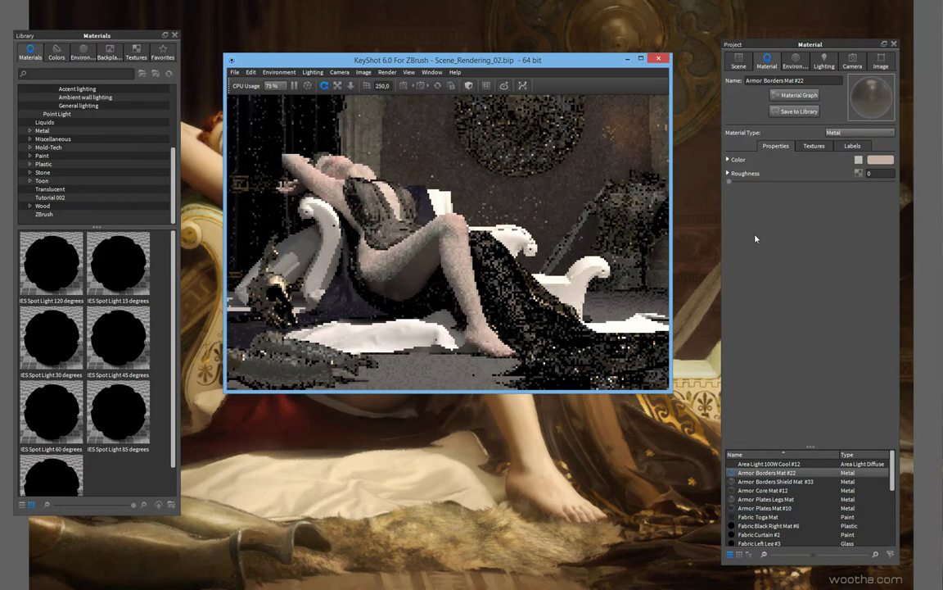
{"action": "left_click", "coordinate": [551, 211]}
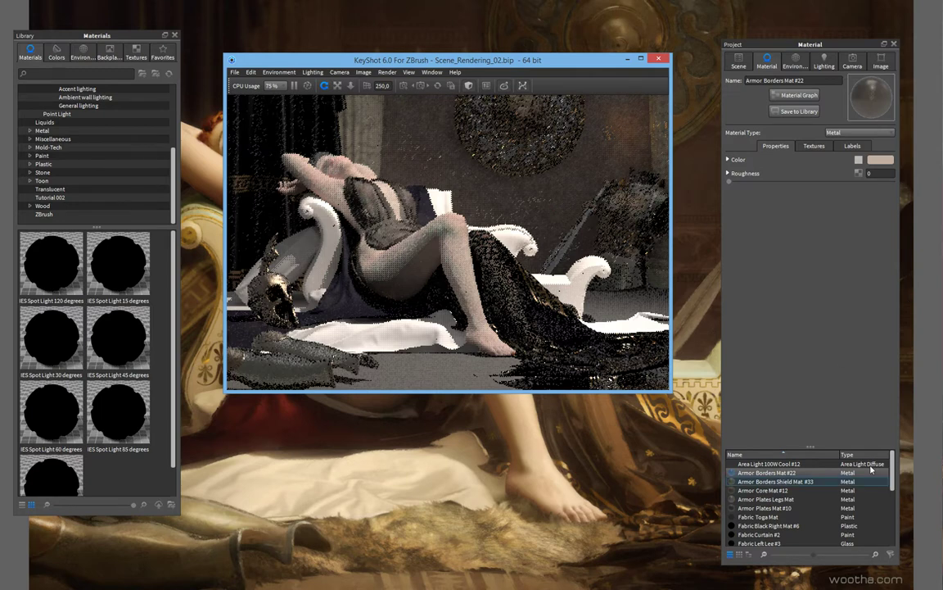
{"action": "left_click_drag", "start_coordinate": [892, 483], "coordinate": [892, 485]}
{"action": "left_click", "coordinate": [807, 473]}
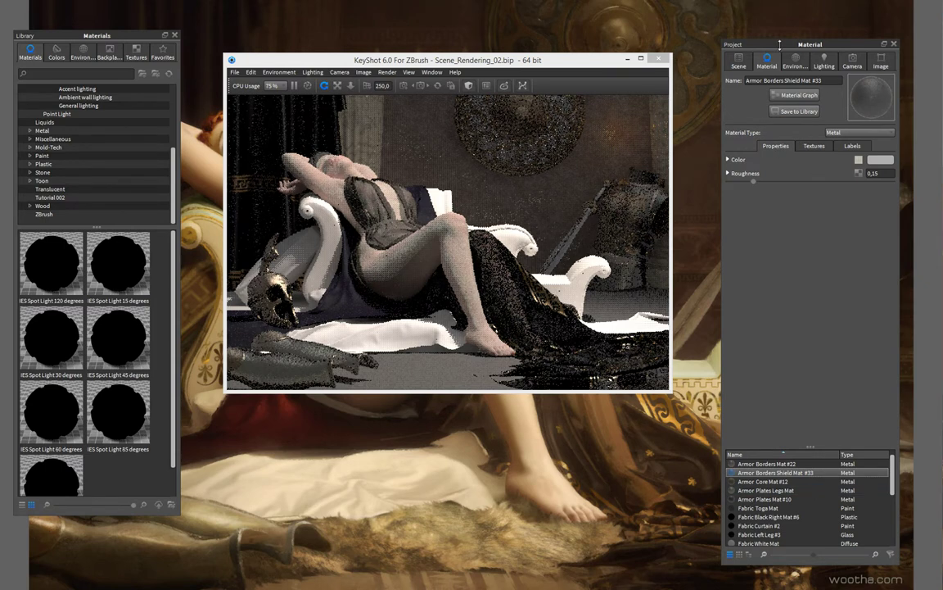
{"action": "left_click_drag", "start_coordinate": [779, 46], "coordinate": [773, 43]}
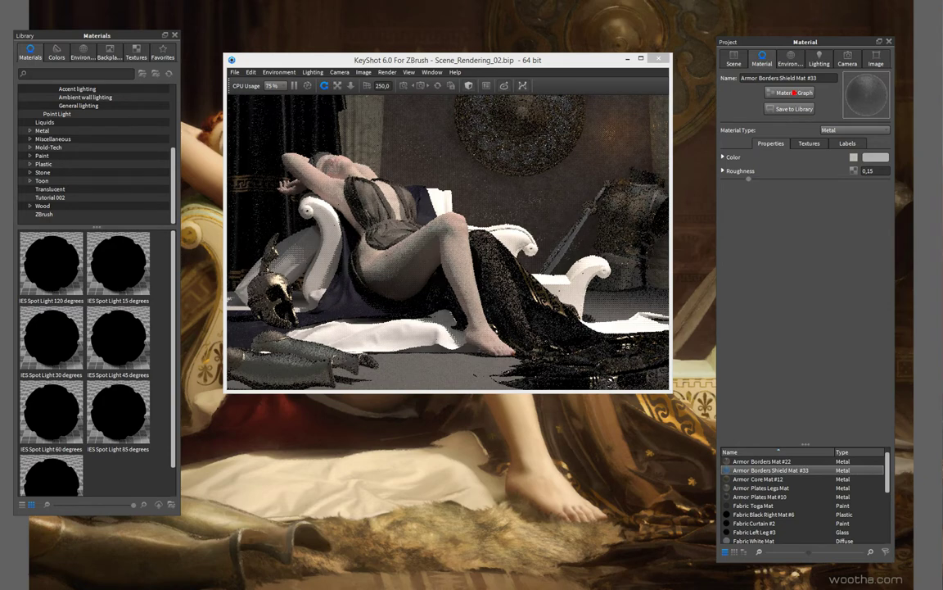
{"action": "left_click", "coordinate": [794, 93]}
{"action": "left_click_drag", "start_coordinate": [885, 120], "coordinate": [471, 82]}
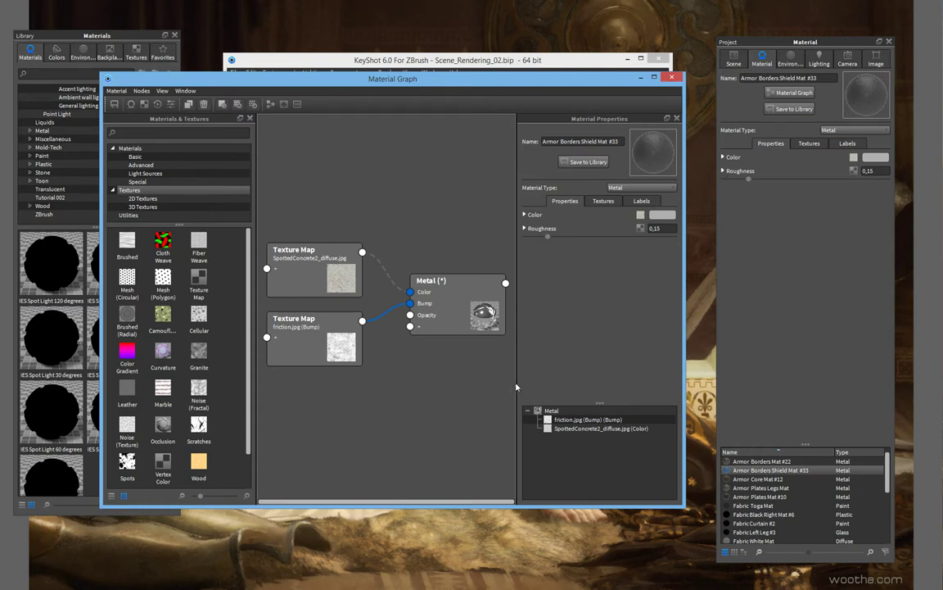
{"action": "left_click_drag", "start_coordinate": [520, 388], "coordinate": [528, 388]}
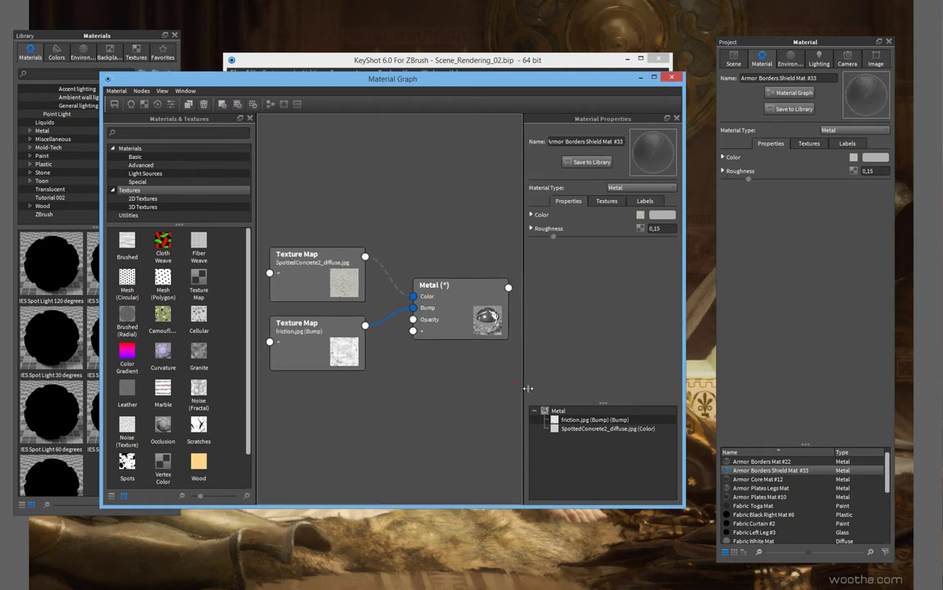
{"action": "left_click", "coordinate": [457, 314]}
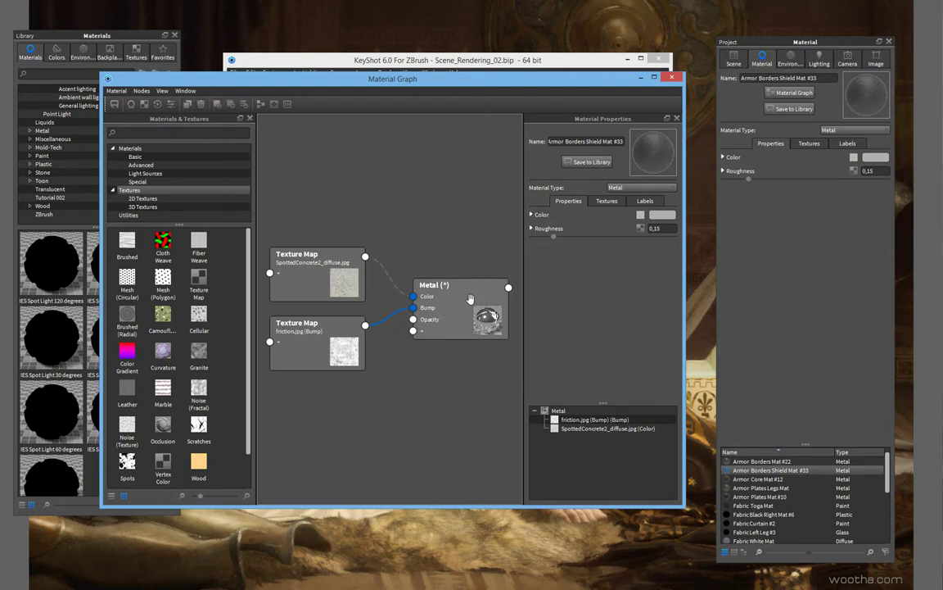
{"action": "left_click", "coordinate": [297, 254]}
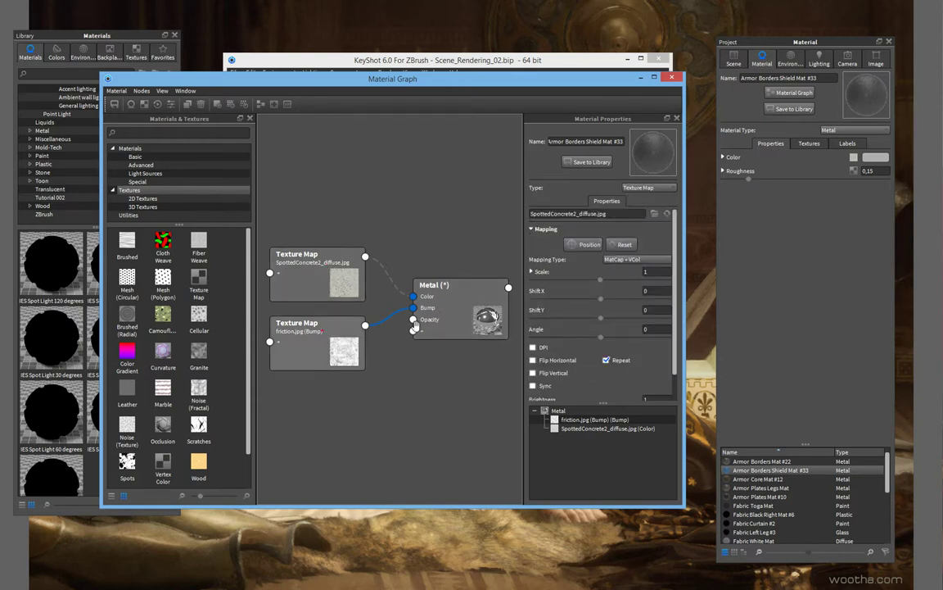
Close the current graph, select Fabric Left Leg #3 and open its Glass material graph
{"action": "left_click", "coordinate": [672, 78]}
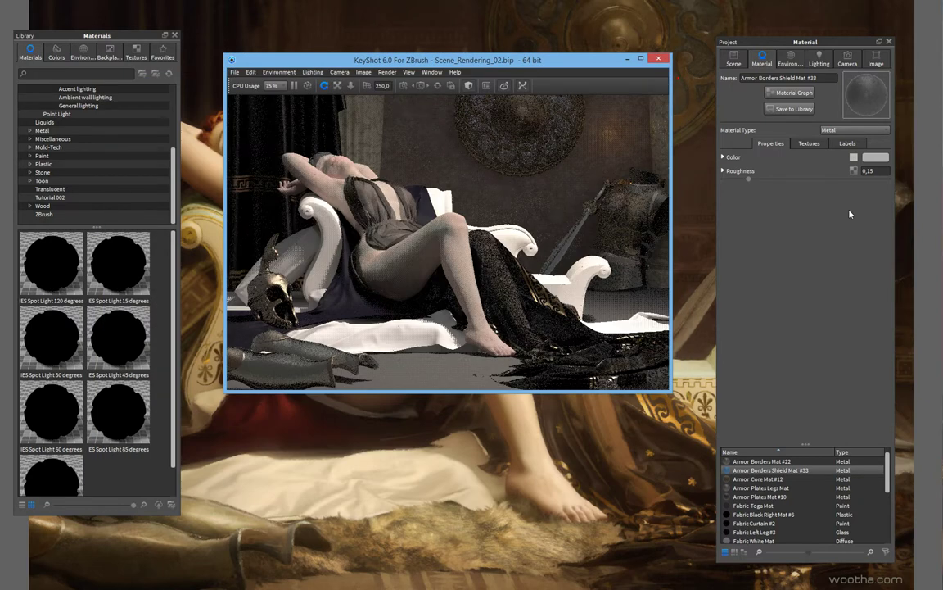
{"action": "scroll", "coordinate": [890, 477], "scroll_direction": "down", "scroll_amount": 1}
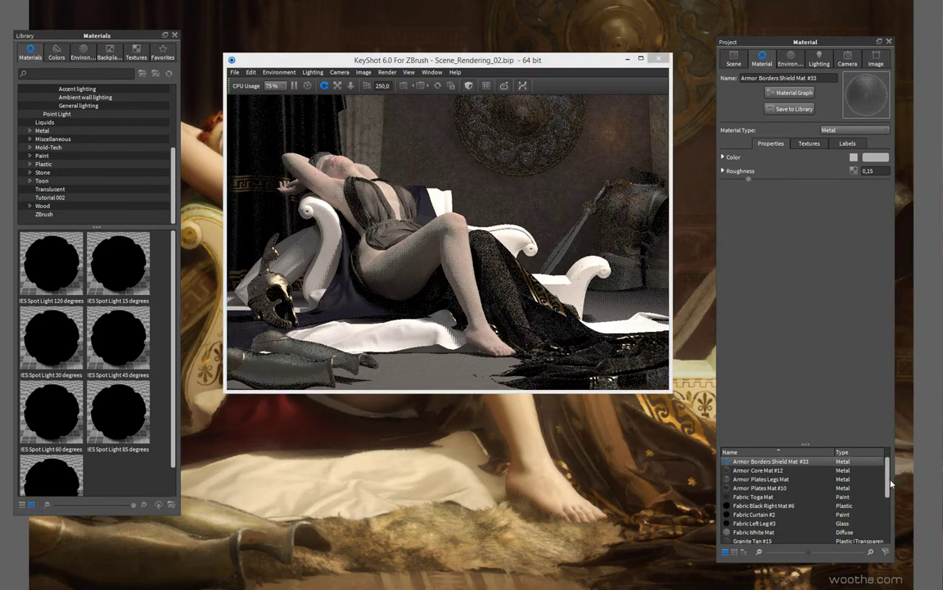
{"action": "left_click", "coordinate": [864, 497]}
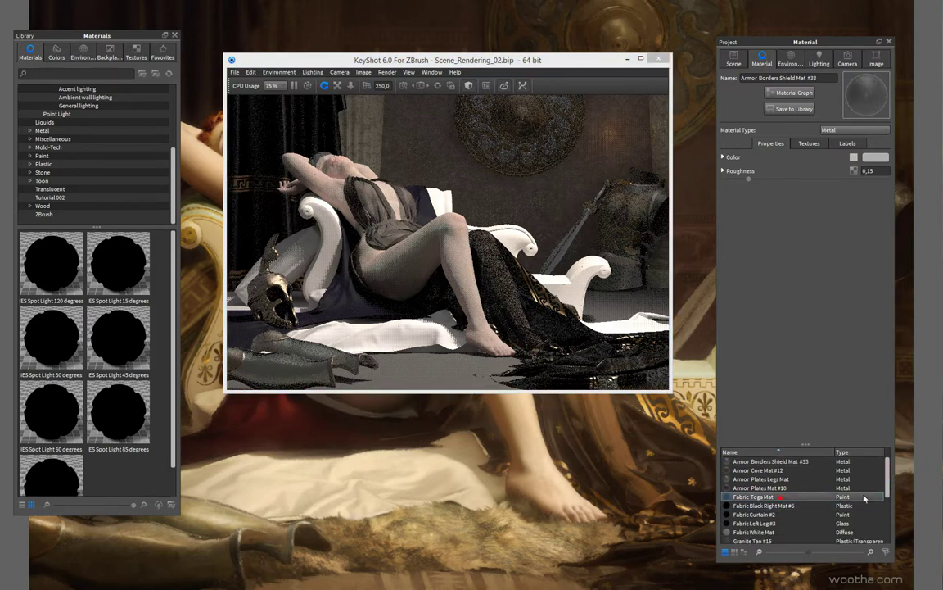
{"action": "left_click", "coordinate": [762, 524]}
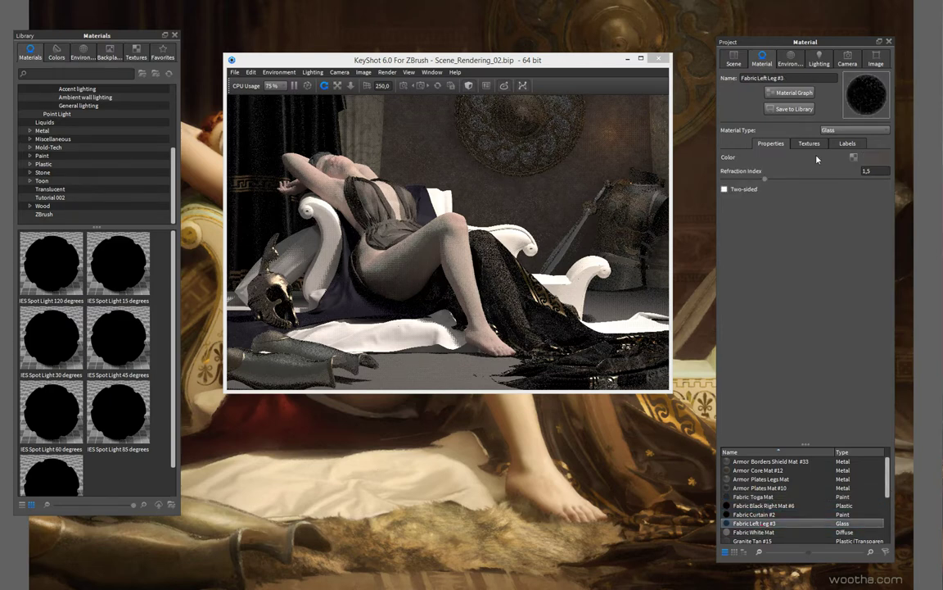
{"action": "left_click", "coordinate": [791, 94]}
Move the graph window right, nudge the Metal and TX_Fabric_Spec nodes, and inspect the Glass node
{"action": "left_click_drag", "start_coordinate": [590, 83], "coordinate": [664, 82]}
{"action": "left_click_drag", "start_coordinate": [467, 327], "coordinate": [473, 335]}
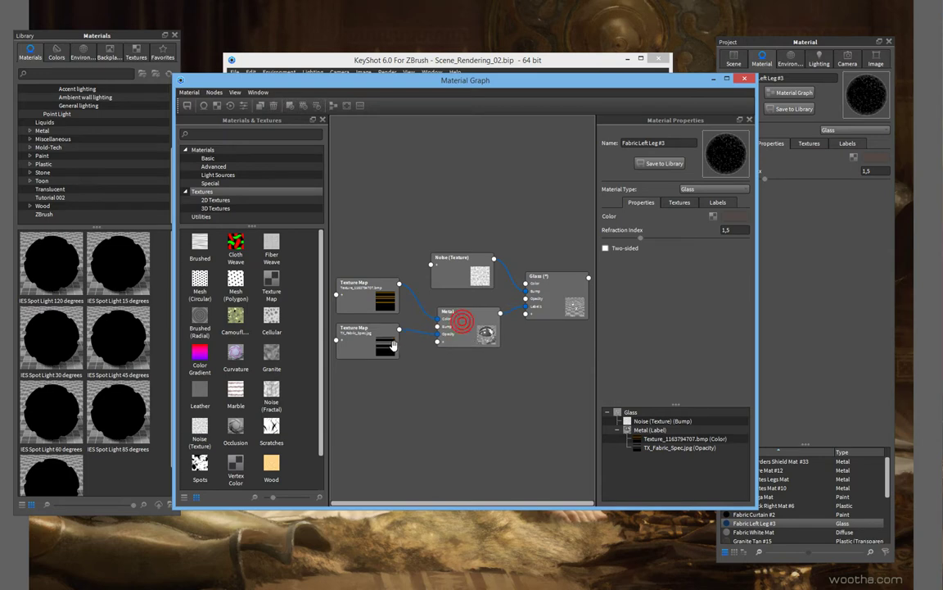
{"action": "left_click_drag", "start_coordinate": [360, 329], "coordinate": [356, 335]}
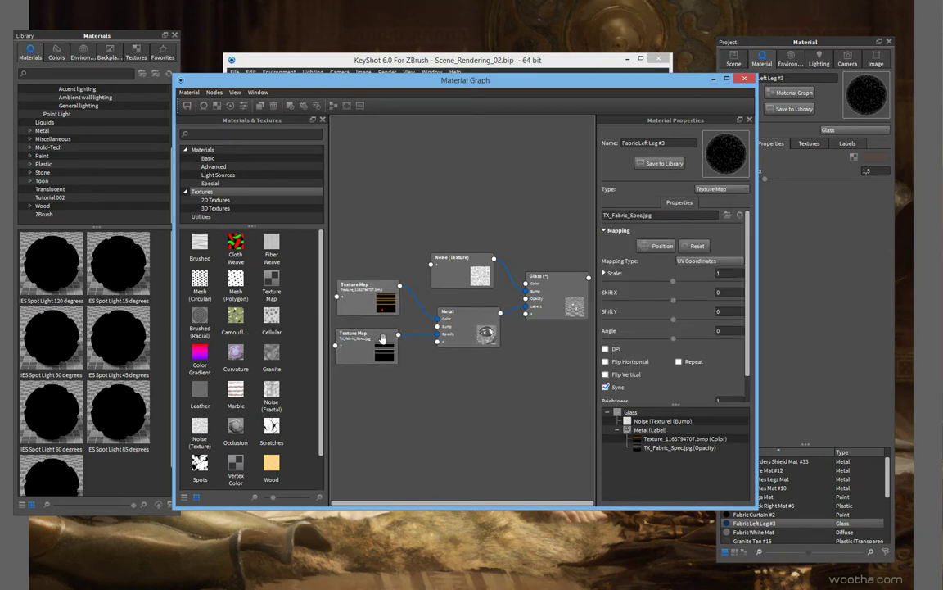
{"action": "left_click_drag", "start_coordinate": [389, 353], "coordinate": [388, 357]}
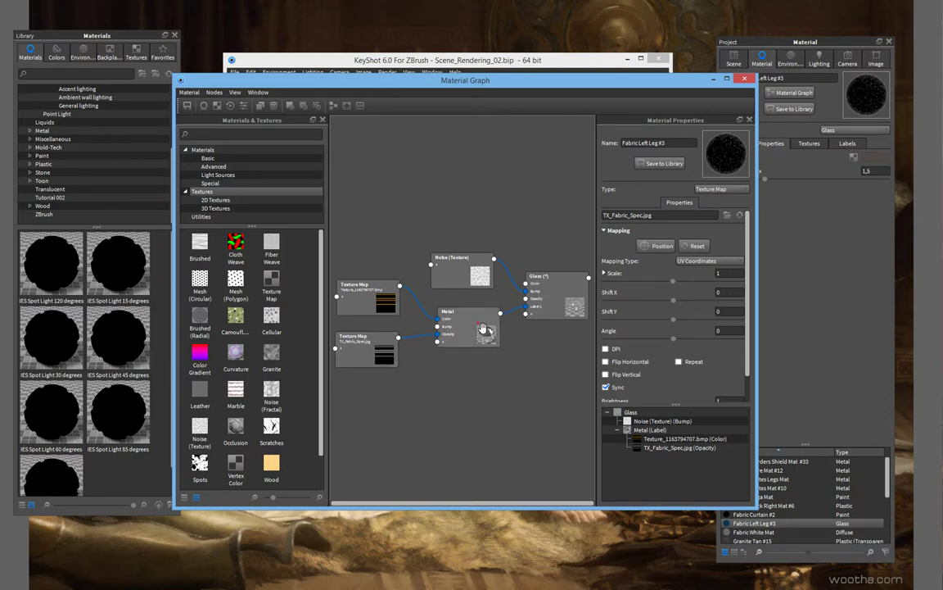
{"action": "left_click", "coordinate": [545, 323]}
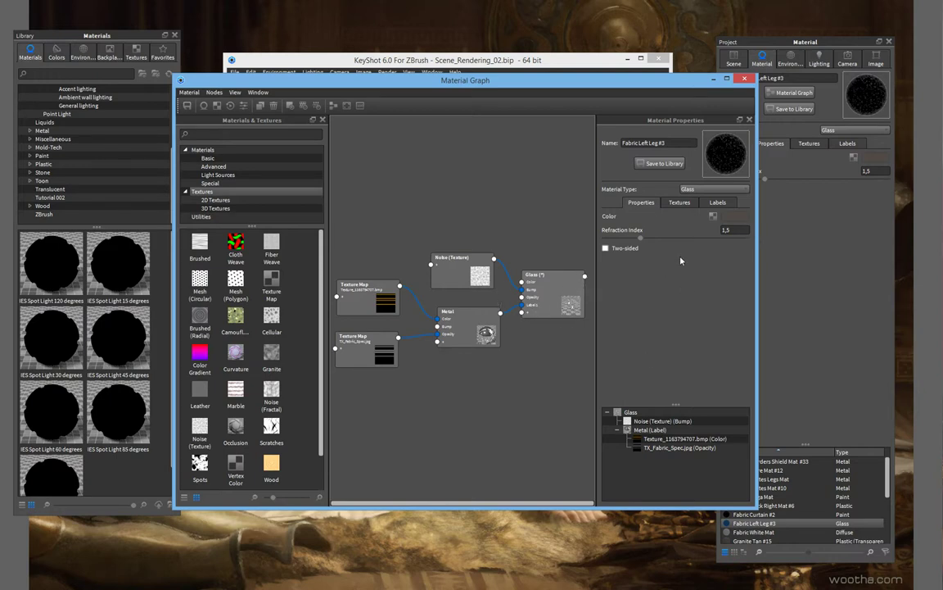
Reposition the Noise node, shift both Texture Map nodes together and lower the Metal node
{"action": "left_click_drag", "start_coordinate": [442, 255], "coordinate": [483, 280]}
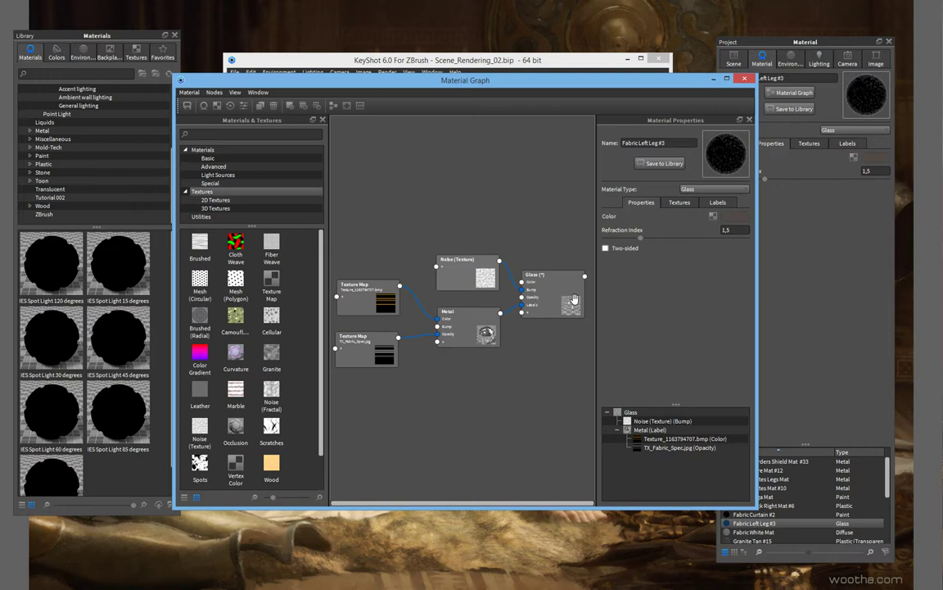
{"action": "left_click", "coordinate": [462, 336]}
{"action": "mouse_move", "coordinate": [352, 337]}
{"action": "left_mouse_down"}
{"action": "mouse_move", "coordinate": [324, 312]}
{"action": "mouse_move", "coordinate": [354, 339]}
{"action": "left_mouse_up"}
{"action": "left_click_drag", "start_coordinate": [350, 286], "coordinate": [353, 288]}
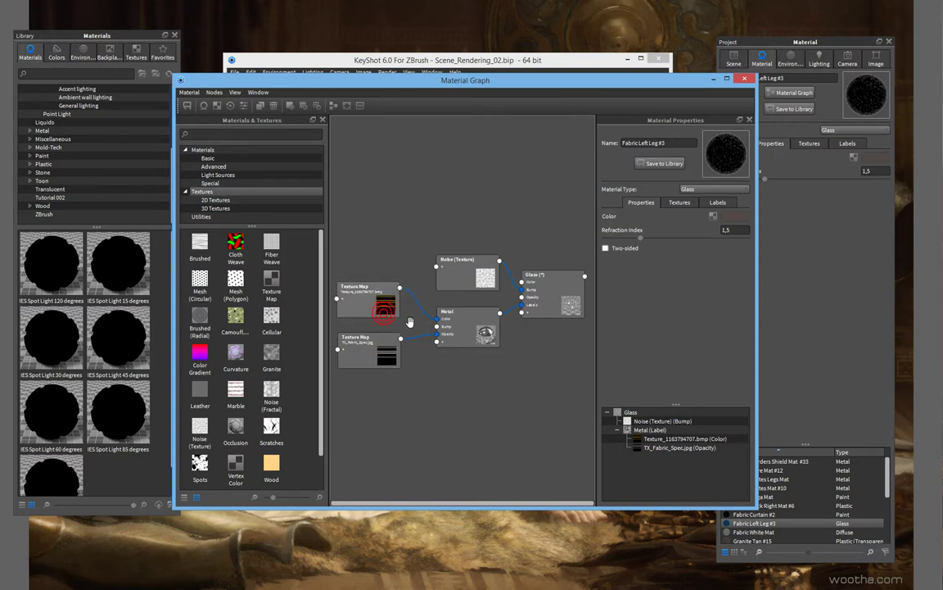
{"action": "left_click_drag", "start_coordinate": [472, 336], "coordinate": [473, 340]}
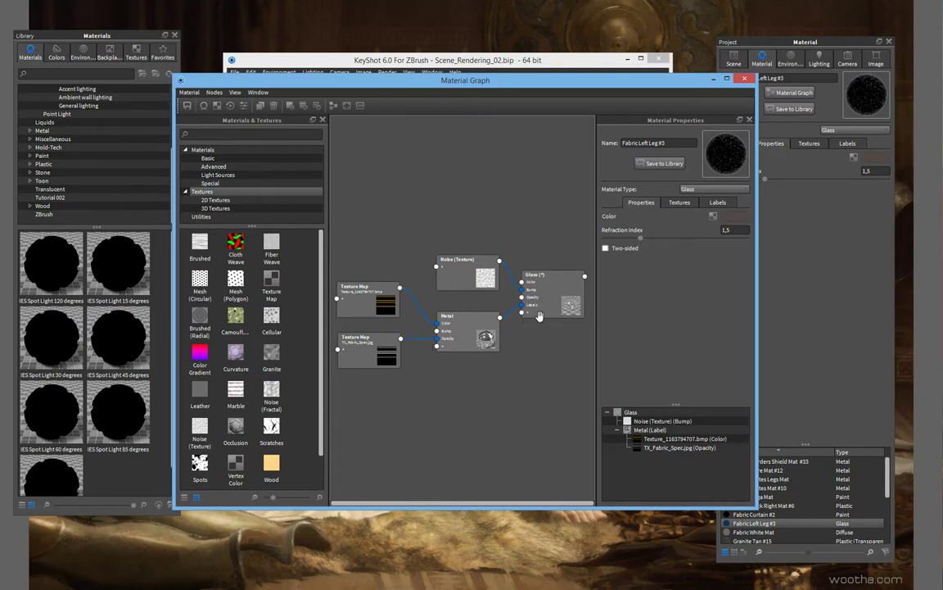
{"action": "left_click", "coordinate": [214, 93]}
{"action": "mouse_move", "coordinate": [226, 103]}
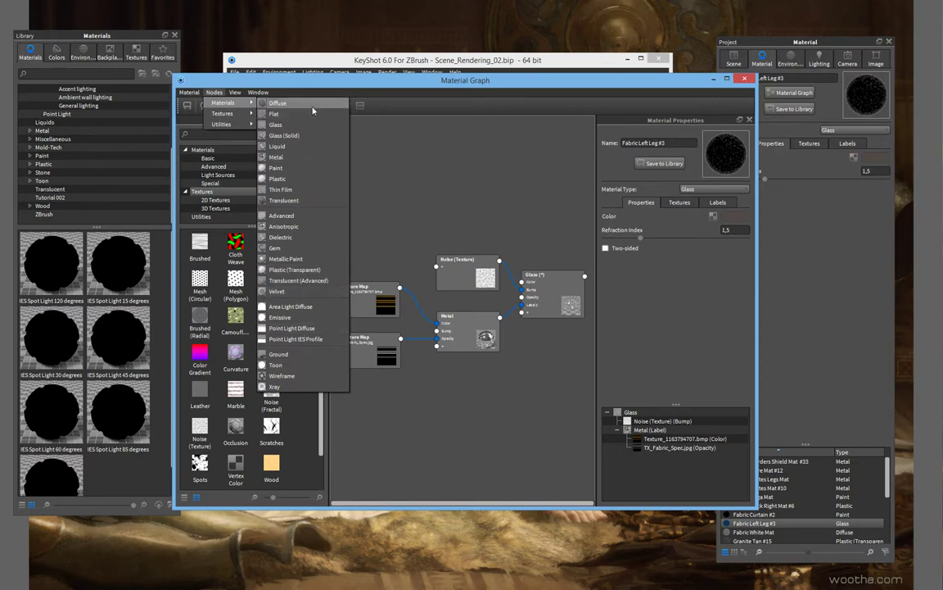
{"action": "left_click", "coordinate": [283, 103]}
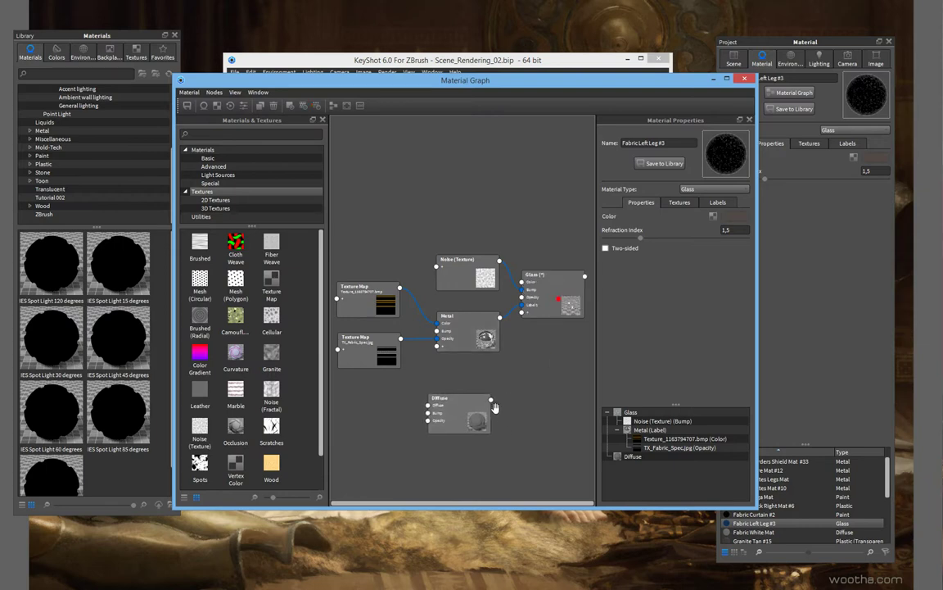
{"action": "left_click_drag", "start_coordinate": [491, 400], "coordinate": [524, 312]}
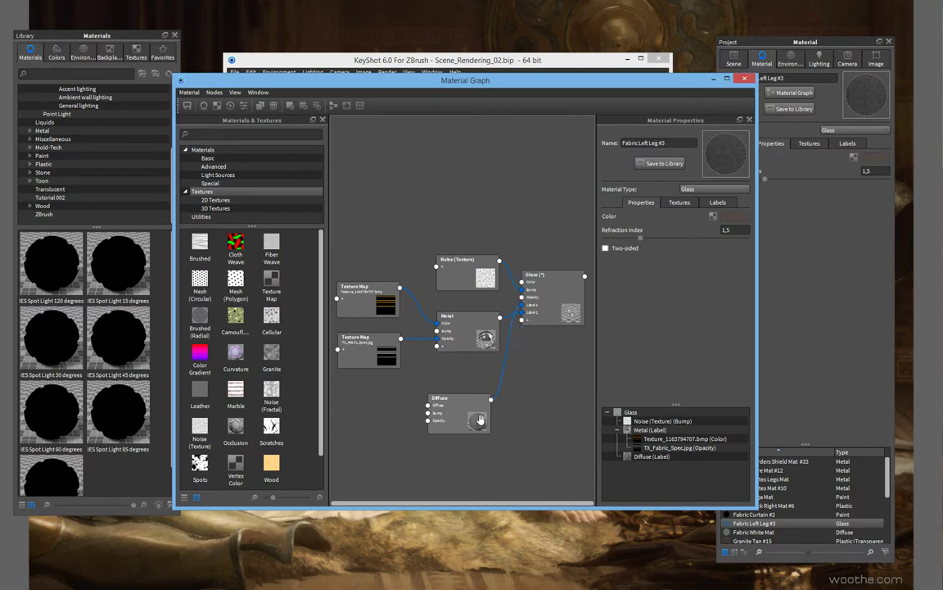
{"action": "left_click_drag", "start_coordinate": [434, 399], "coordinate": [442, 373]}
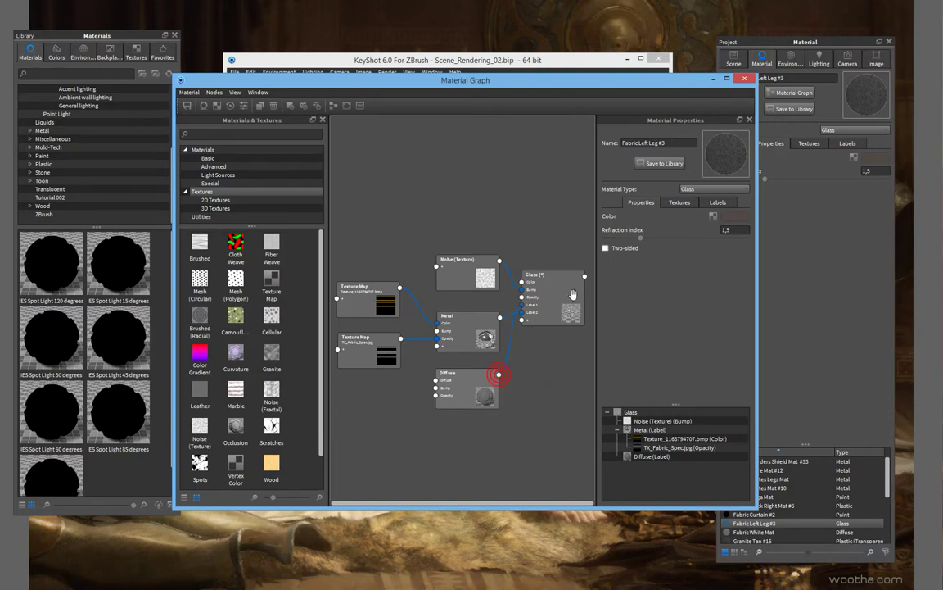
{"action": "key", "text": "Delete"}
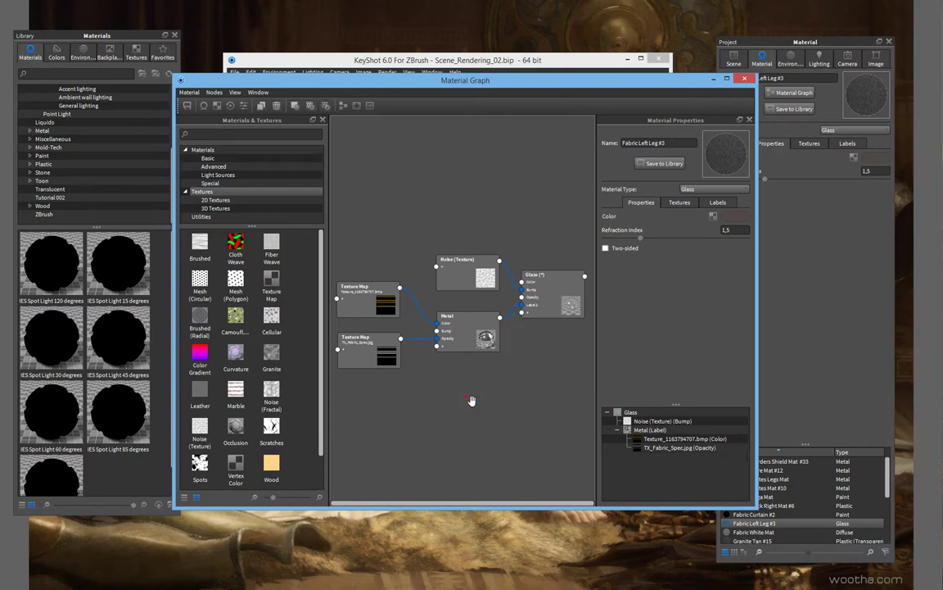
Inspect the texture map nodes, ending on Texture_1163794707.bmp with MatCap mapping and Repeat on
{"action": "left_click", "coordinate": [373, 361]}
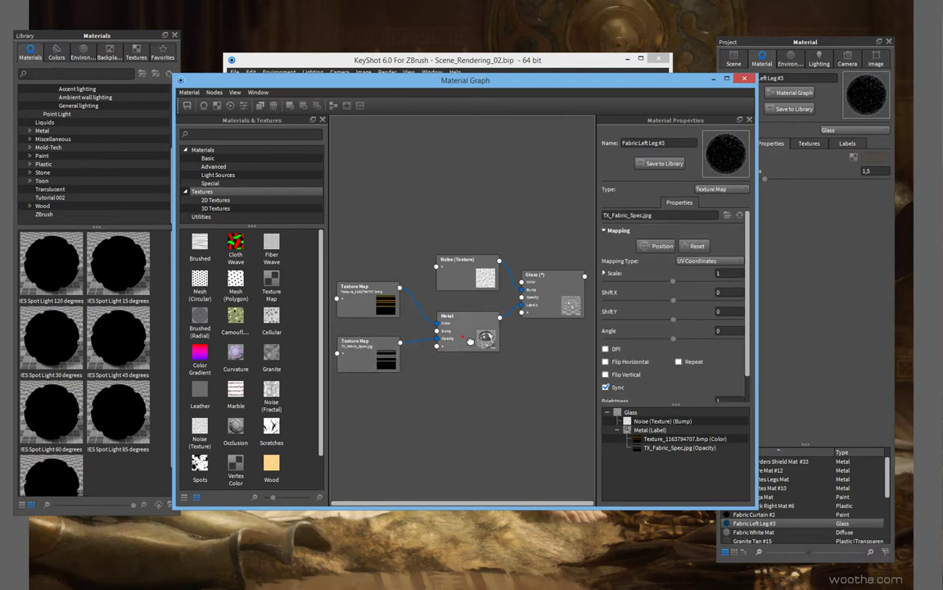
{"action": "left_click_drag", "start_coordinate": [470, 340], "coordinate": [470, 340]}
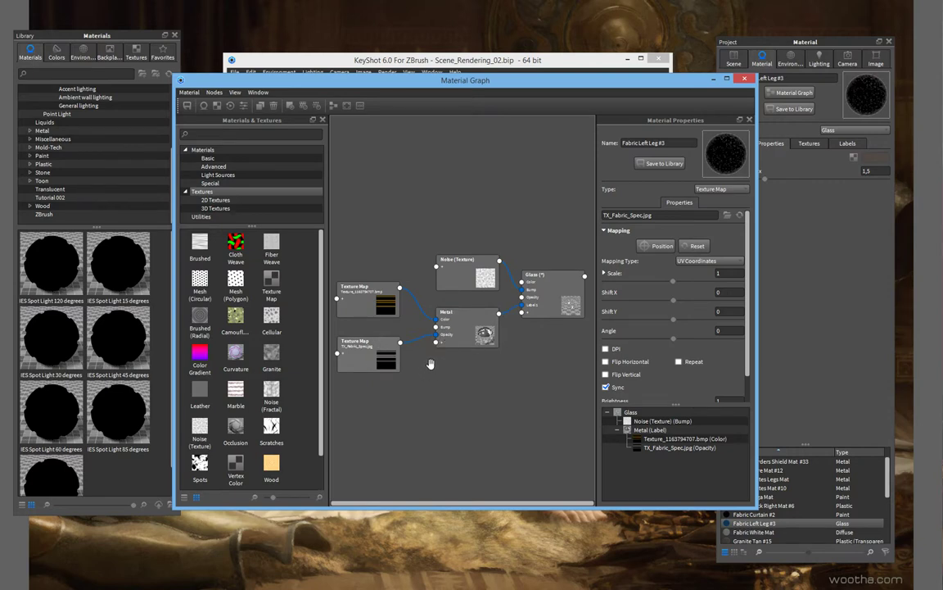
{"action": "left_click", "coordinate": [387, 361]}
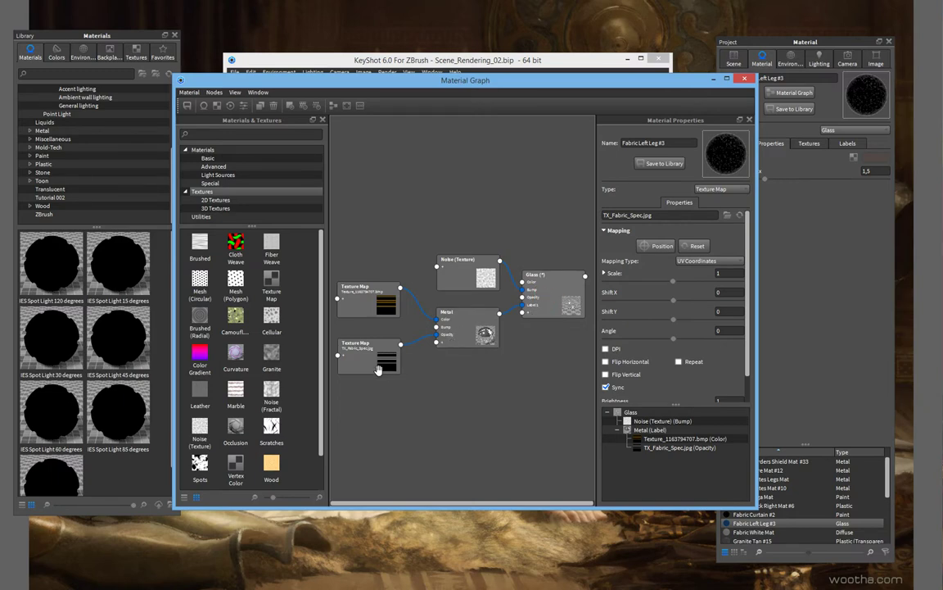
{"action": "left_click", "coordinate": [387, 308]}
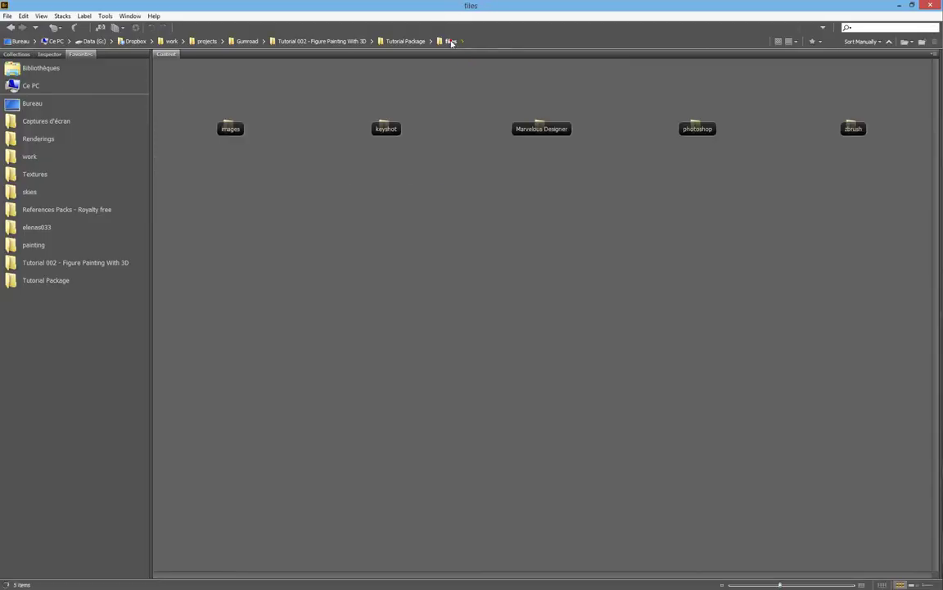
In Bridge's keyshot folder, preview the gold Greek-key TX_Fabric.jpg texture full-screen
{"action": "double_click", "coordinate": [375, 138]}
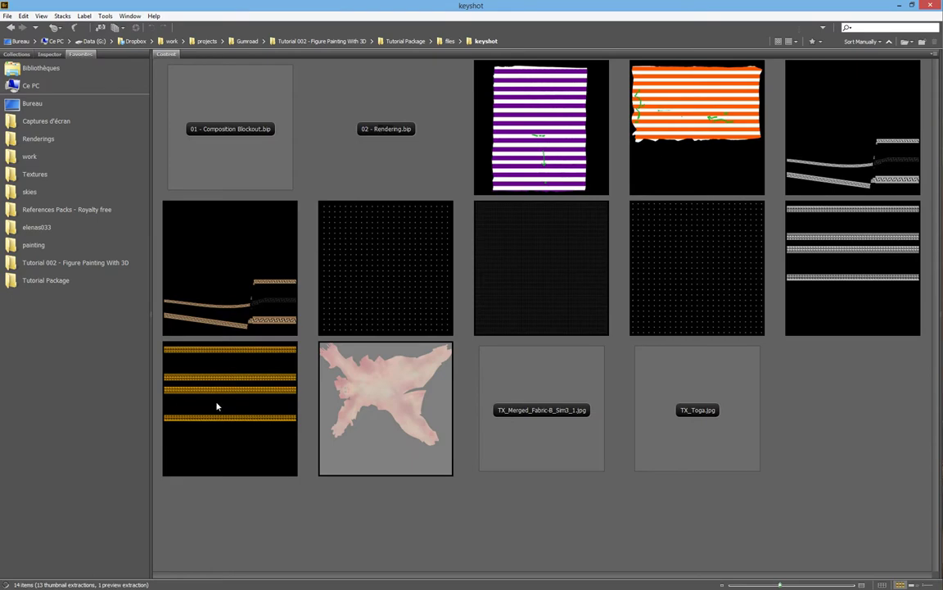
{"action": "left_click", "coordinate": [217, 406]}
{"action": "key", "text": "space"}
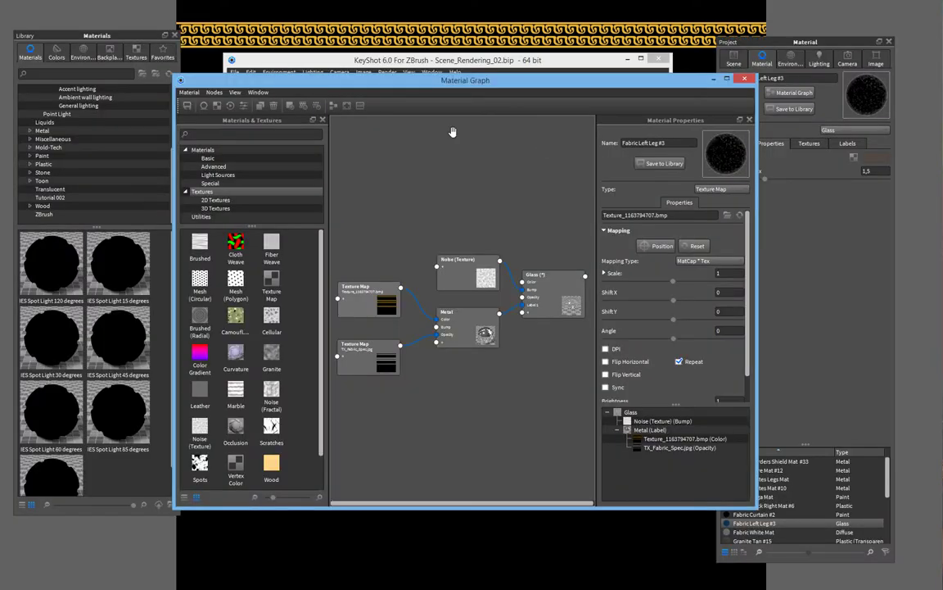
Nudge the Material Graph window and both Texture Map nodes slightly
{"action": "left_click_drag", "start_coordinate": [476, 86], "coordinate": [471, 83]}
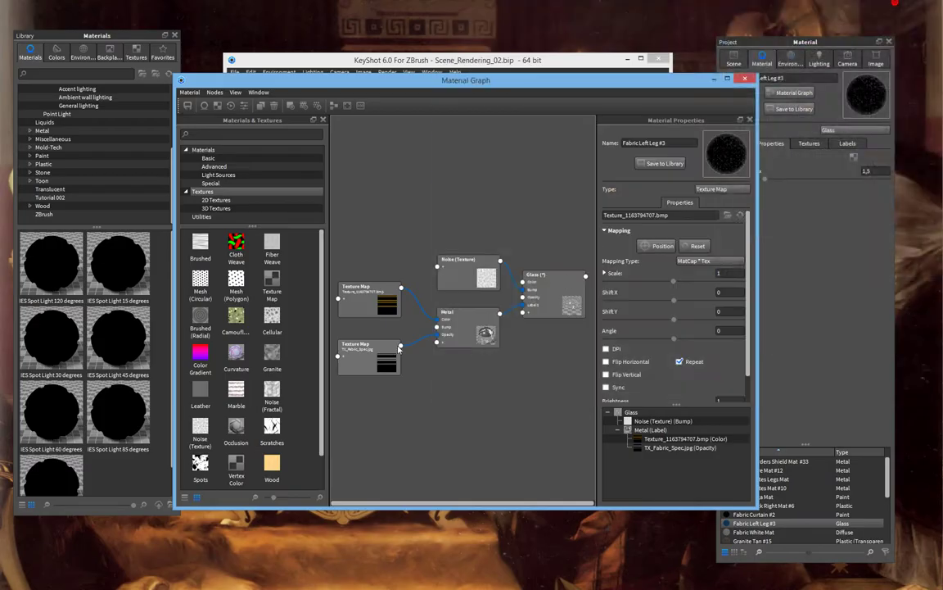
{"action": "left_click_drag", "start_coordinate": [377, 363], "coordinate": [380, 361]}
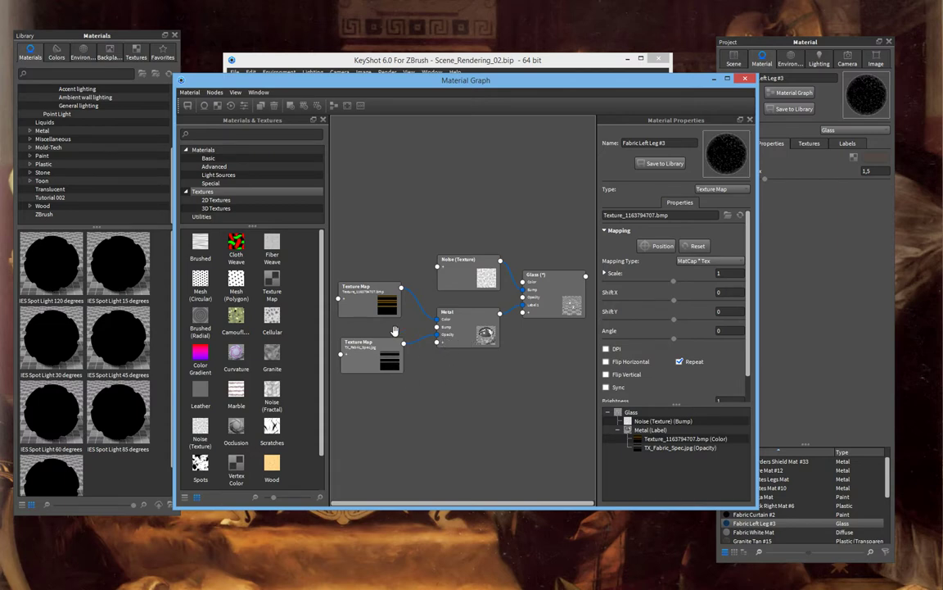
{"action": "left_click_drag", "start_coordinate": [392, 308], "coordinate": [394, 309]}
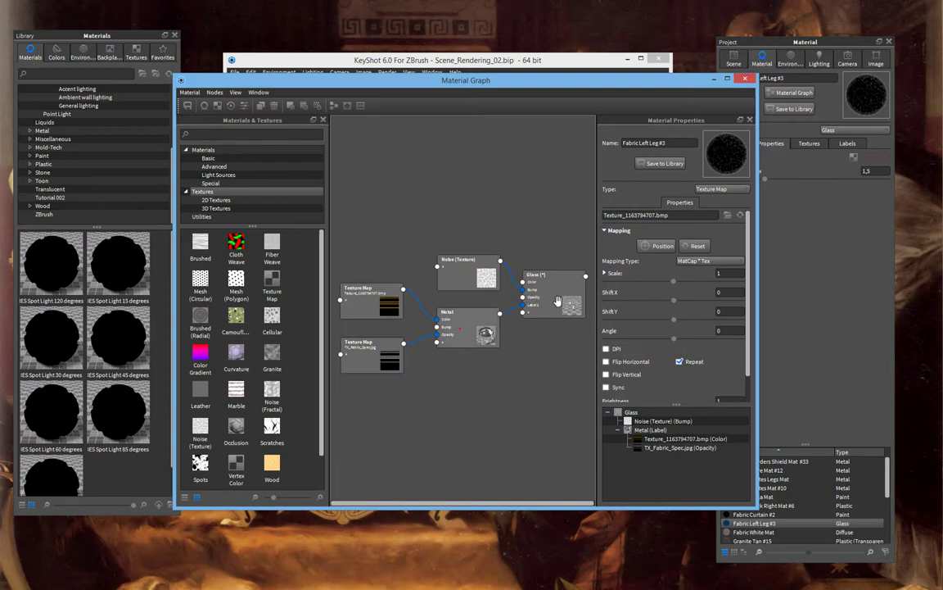
Arrange the KeyShot and Material Graph windows side by side and zoom out the graph
{"action": "left_click_drag", "start_coordinate": [561, 81], "coordinate": [900, 123]}
{"action": "left_click_drag", "start_coordinate": [359, 58], "coordinate": [320, 45]}
{"action": "left_click_drag", "start_coordinate": [767, 125], "coordinate": [450, 303]}
{"action": "mouse_move", "coordinate": [563, 303]}
{"action": "left_mouse_down"}
{"action": "mouse_move", "coordinate": [573, 321]}
{"action": "mouse_move", "coordinate": [574, 313]}
{"action": "left_mouse_up"}
{"action": "left_click_drag", "start_coordinate": [685, 441], "coordinate": [675, 431]}
{"action": "scroll", "coordinate": [674, 422], "scroll_direction": "down", "scroll_amount": 2}
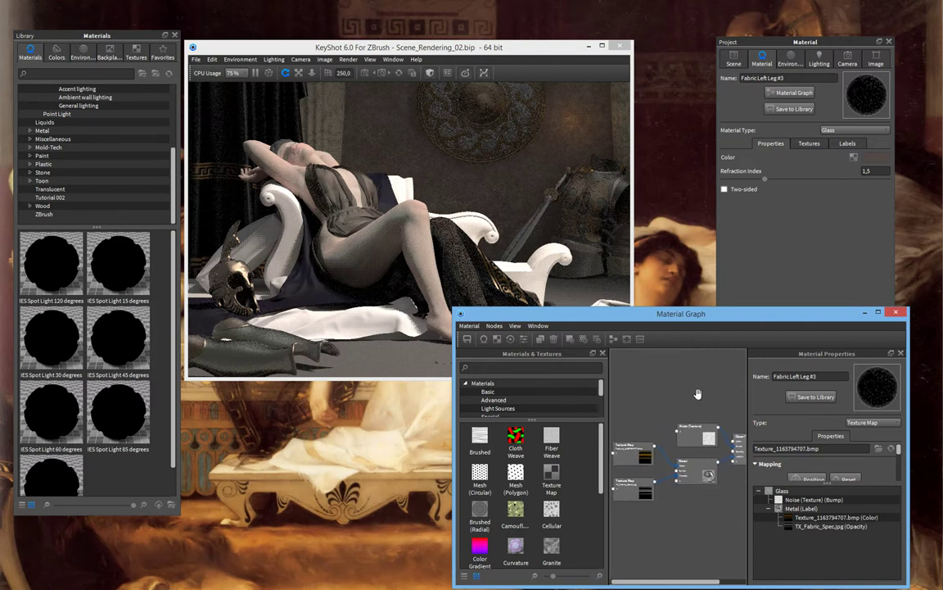
{"action": "left_click_drag", "start_coordinate": [697, 394], "coordinate": [674, 394]}
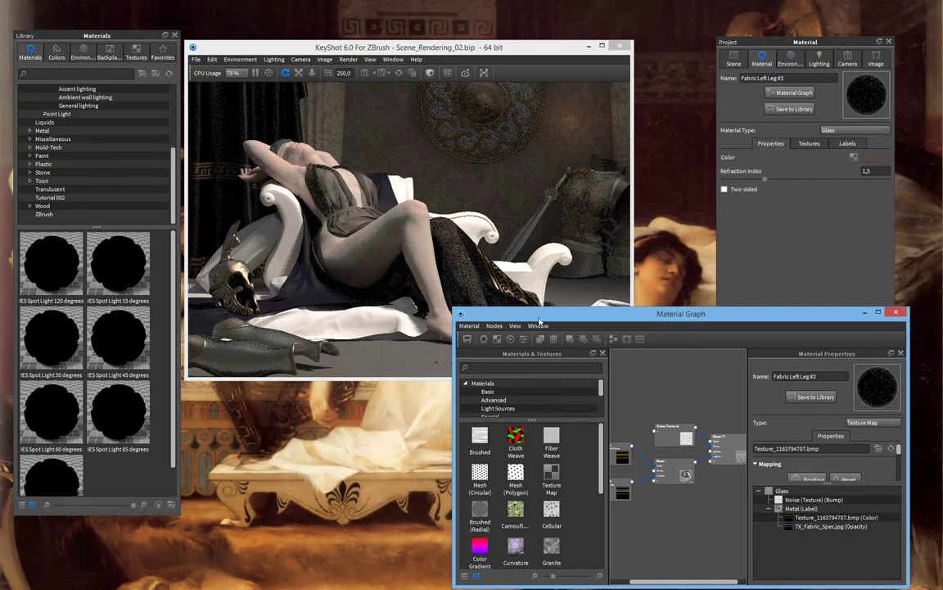
{"action": "left_click_drag", "start_coordinate": [539, 318], "coordinate": [612, 343]}
{"action": "left_click", "coordinate": [430, 244]}
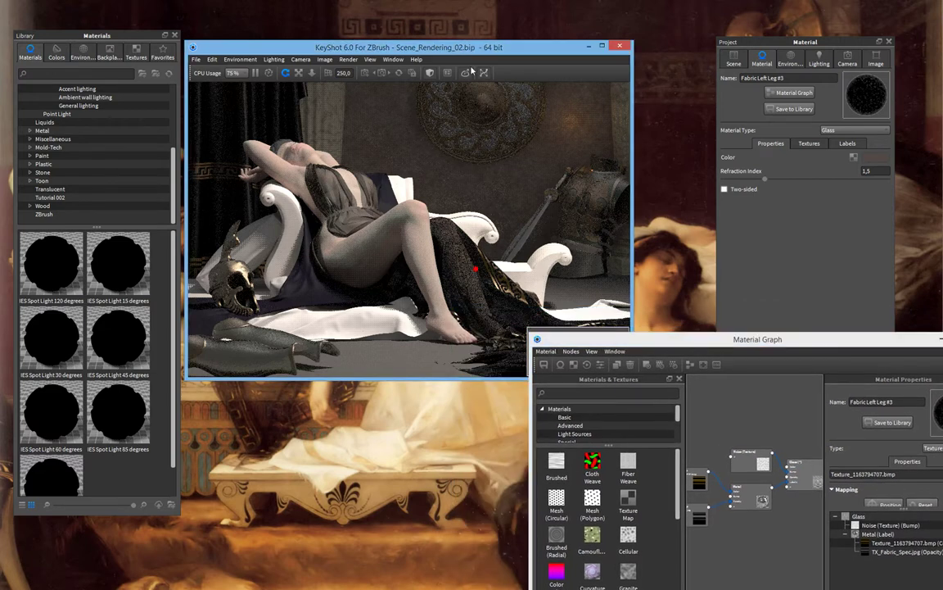
{"action": "left_click_drag", "start_coordinate": [426, 46], "coordinate": [425, 28]}
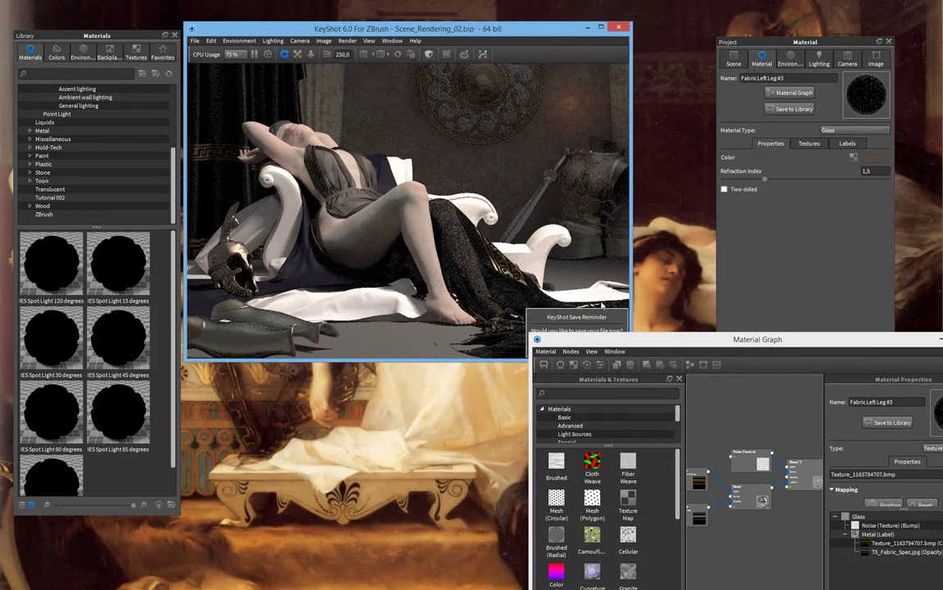
{"action": "left_click_drag", "start_coordinate": [644, 338], "coordinate": [766, 314]}
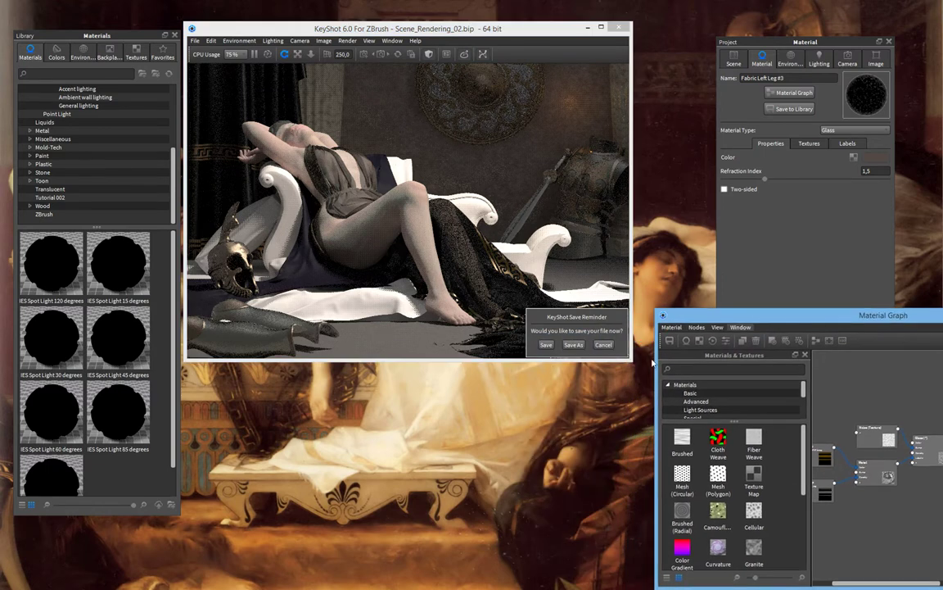
{"action": "left_click", "coordinate": [600, 342]}
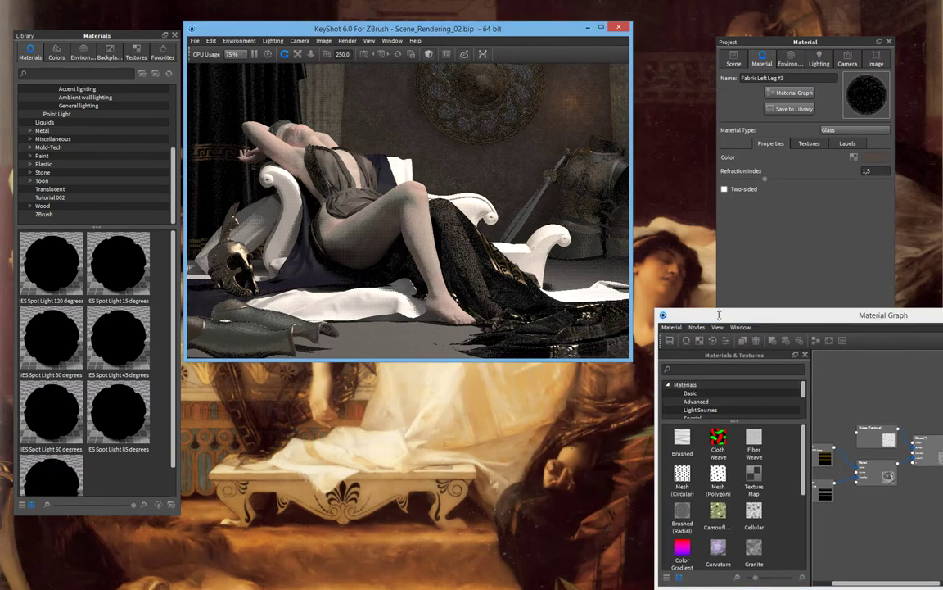
{"action": "left_click_drag", "start_coordinate": [714, 319], "coordinate": [702, 315]}
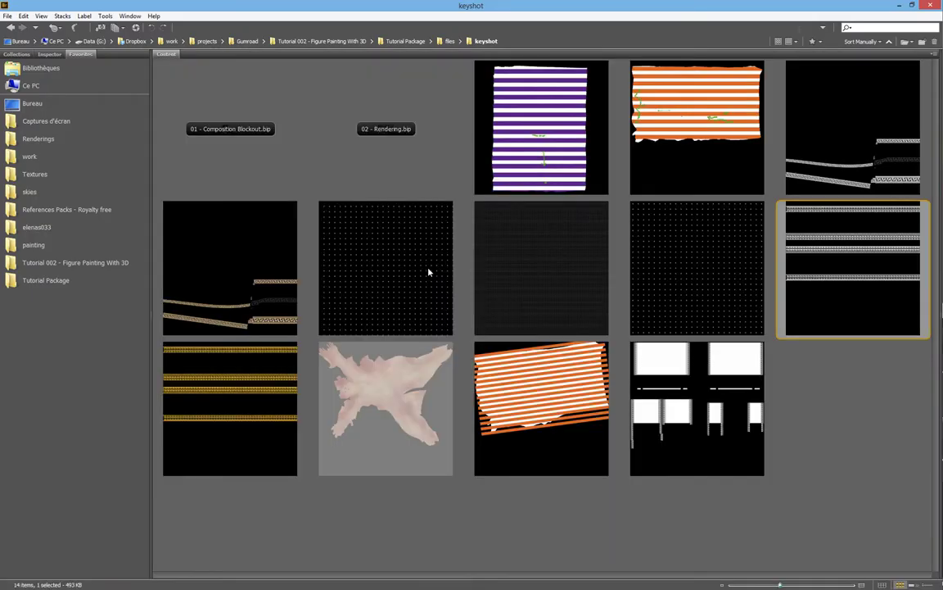
Preview 03 - Painting.psd from Bridge's photoshop folder full-screen, zooming into its lower centre
{"action": "key", "text": "ctrl+Up"}
{"action": "key", "text": "ctrl+Down"}
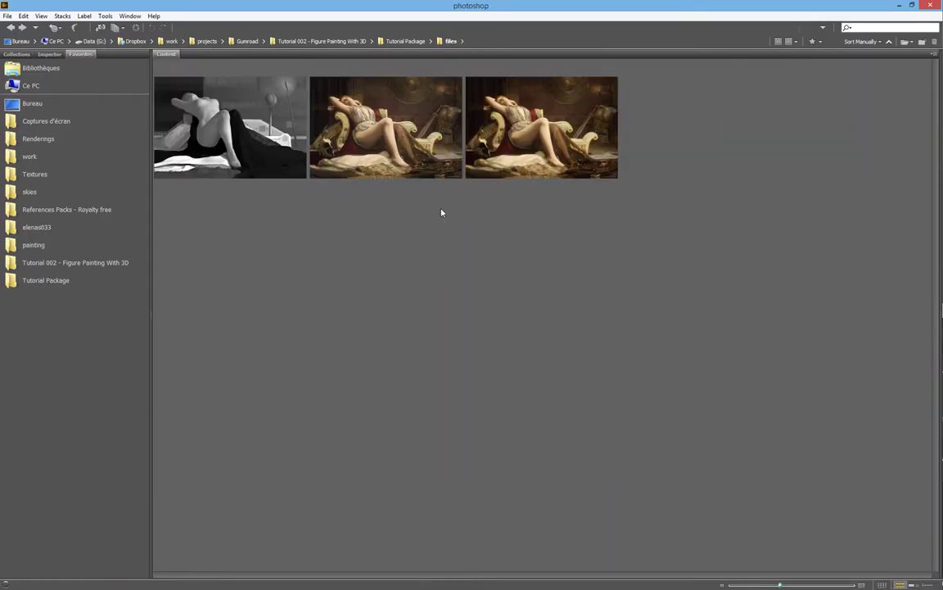
{"action": "left_click", "coordinate": [541, 127]}
{"action": "key", "text": "space"}
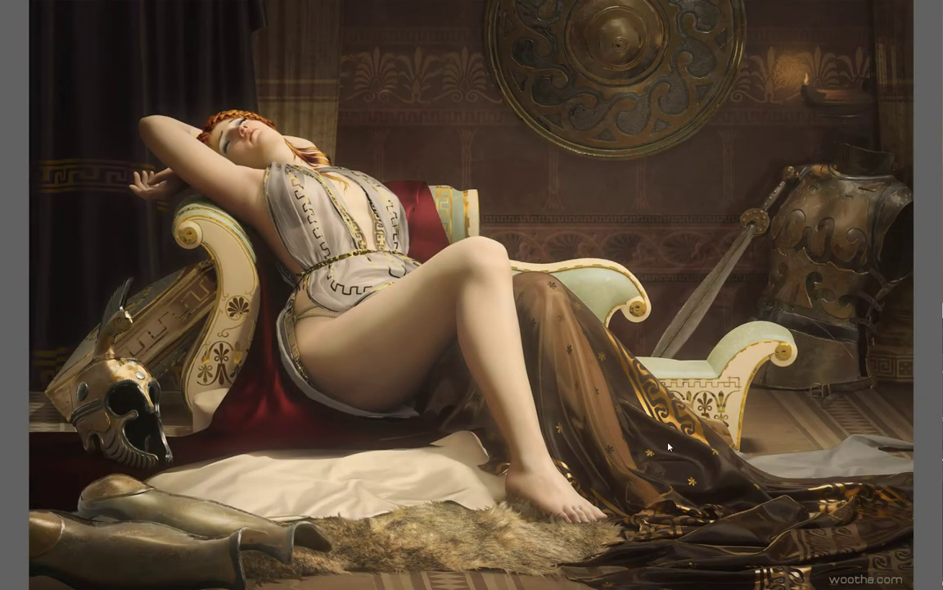
{"action": "left_click", "coordinate": [573, 385]}
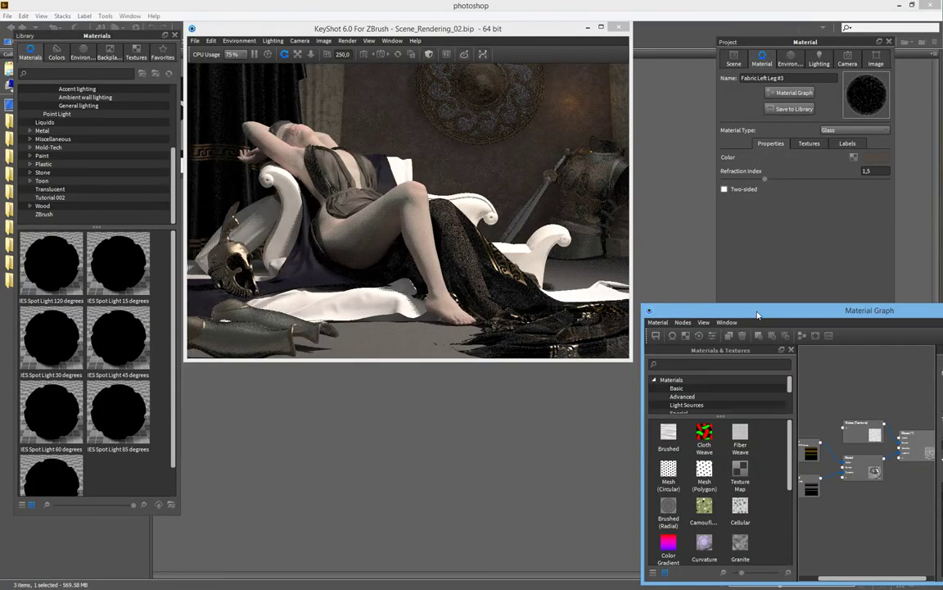
Select Fabric Toga Mat and centre its Material Graph with the Noise and Color Gradient nodes
{"action": "left_click", "coordinate": [424, 29]}
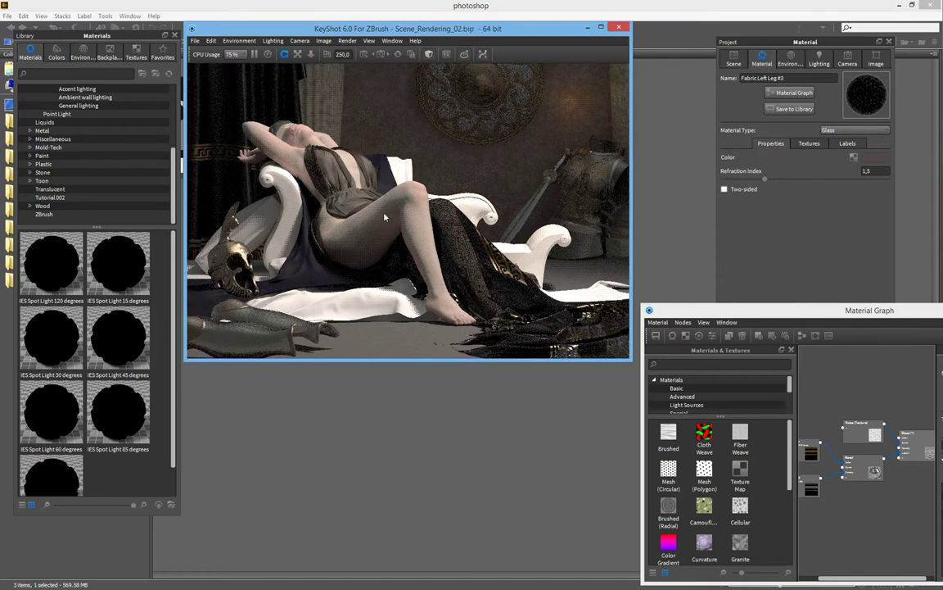
{"action": "left_click_drag", "start_coordinate": [711, 315], "coordinate": [221, 229]}
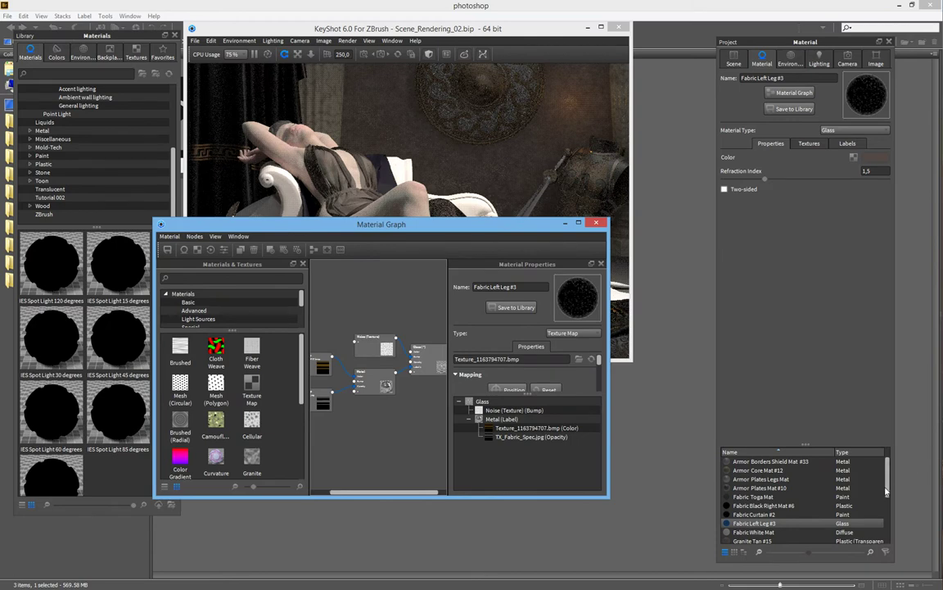
{"action": "left_click_drag", "start_coordinate": [888, 490], "coordinate": [888, 504]}
{"action": "left_click", "coordinate": [753, 470]}
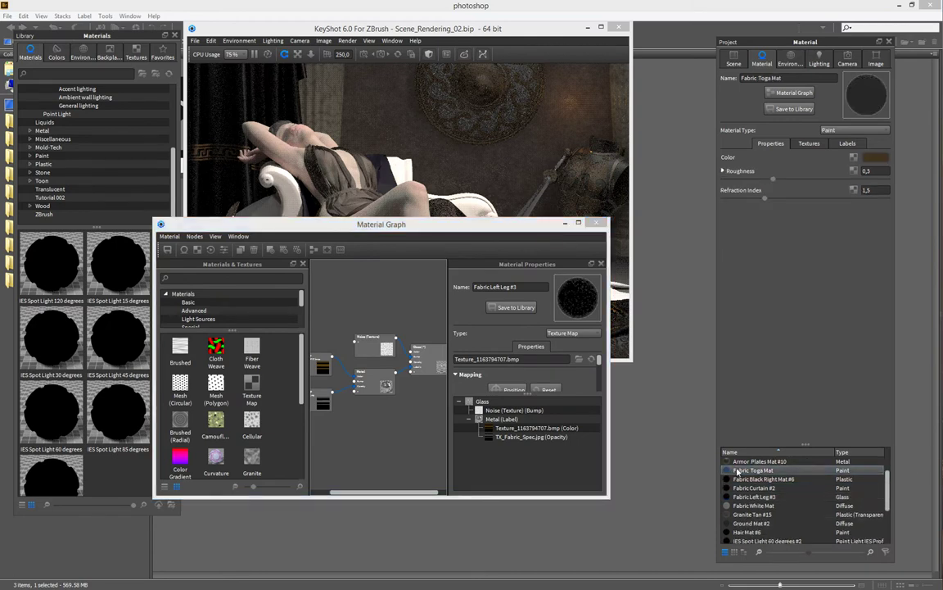
{"action": "left_click_drag", "start_coordinate": [288, 224], "coordinate": [321, 211]}
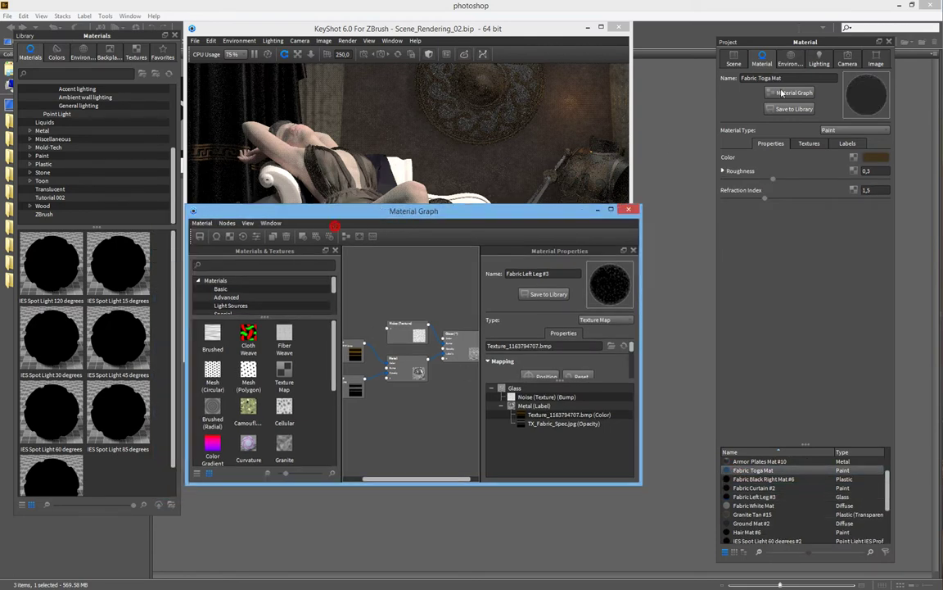
{"action": "mouse_move", "coordinate": [414, 211]}
{"action": "left_mouse_down"}
{"action": "mouse_move", "coordinate": [446, 186]}
{"action": "mouse_move", "coordinate": [594, 325]}
{"action": "mouse_move", "coordinate": [553, 198]}
{"action": "mouse_move", "coordinate": [596, 231]}
{"action": "left_mouse_up"}
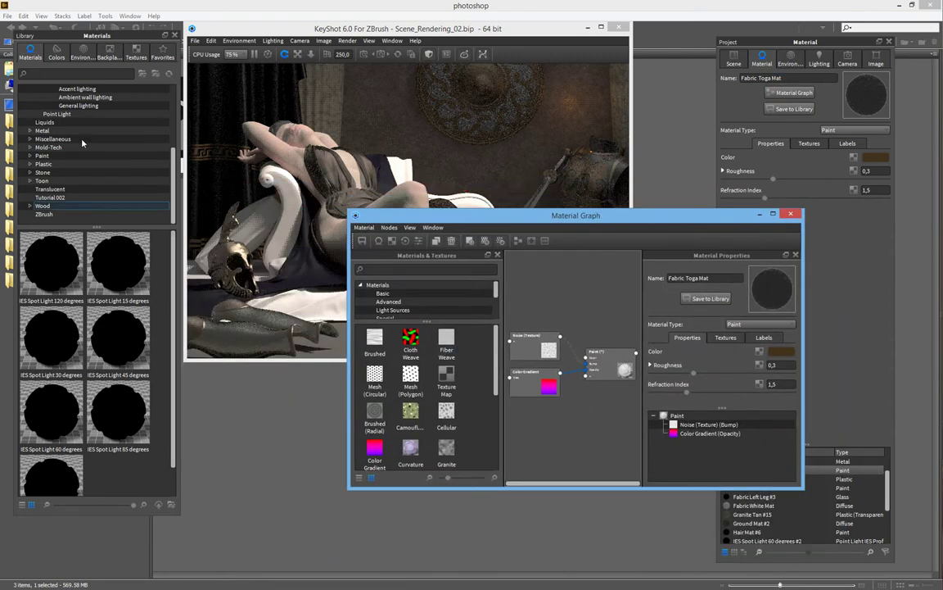
Pick Fabric Toga White Mat in the Tutorial 002 library and show the scene tree
{"action": "left_click", "coordinate": [68, 196]}
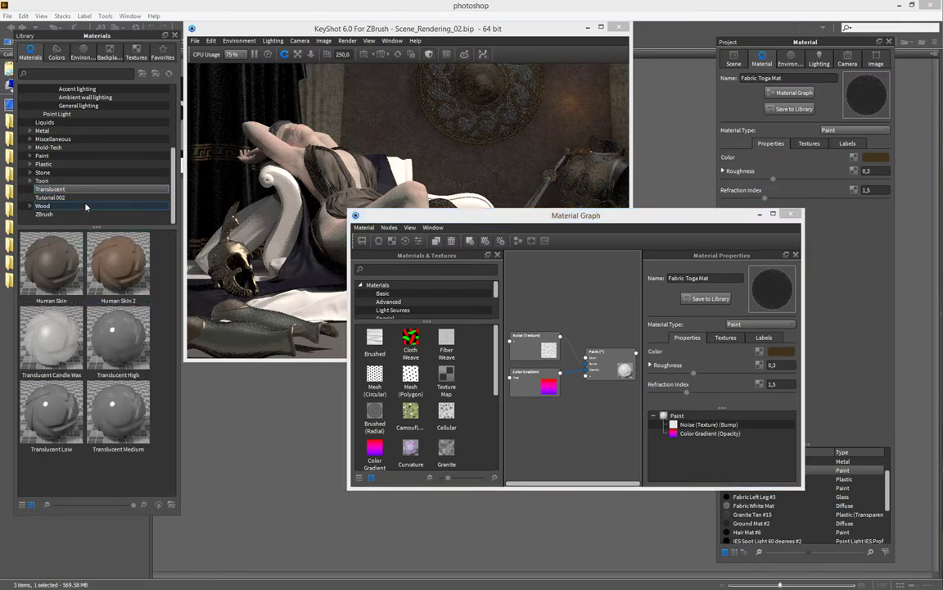
{"action": "left_click_drag", "start_coordinate": [177, 275], "coordinate": [183, 353]}
{"action": "left_click", "coordinate": [54, 330]}
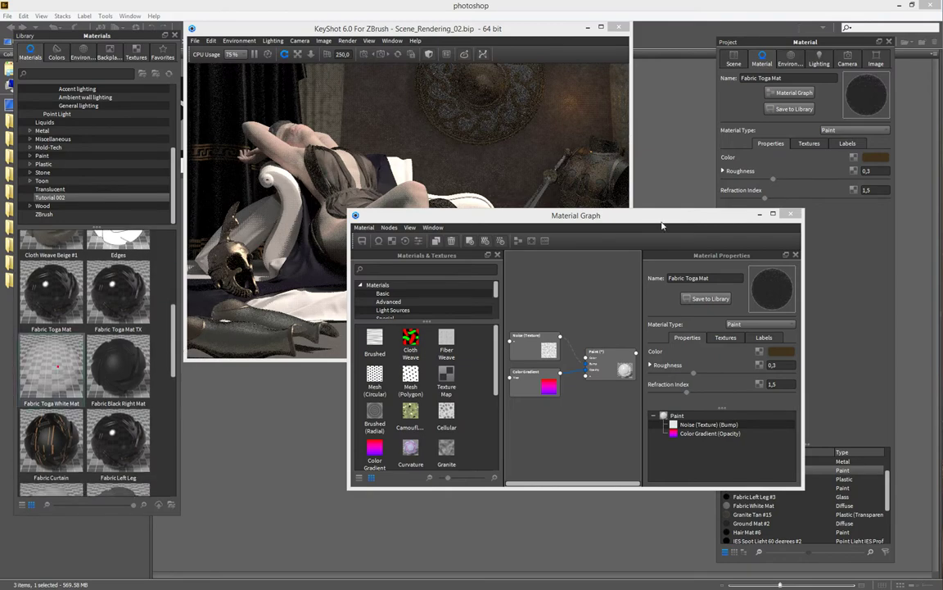
{"action": "left_click", "coordinate": [759, 214]}
{"action": "left_click", "coordinate": [733, 59]}
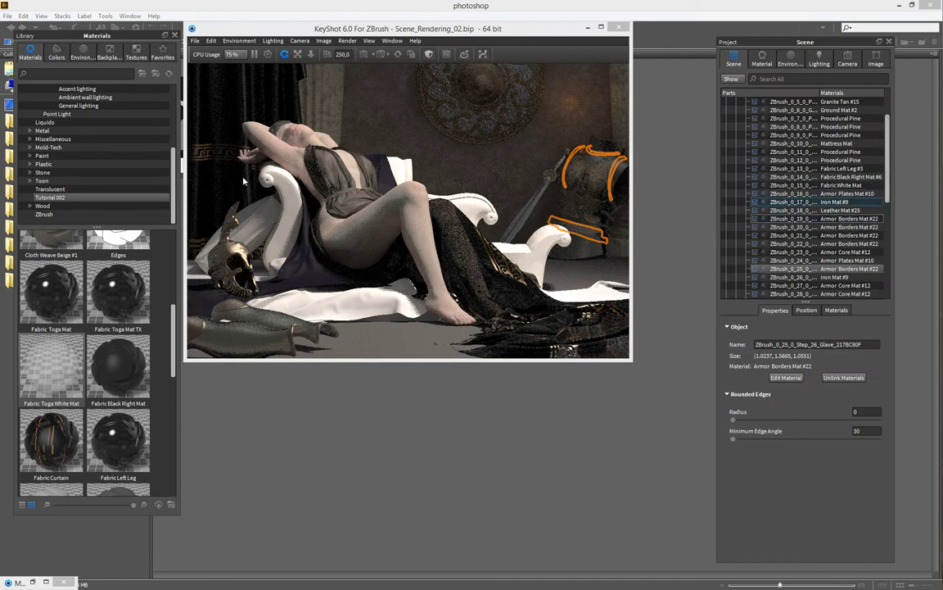
Apply Fabric Toga White Mat to the selected toga and pause the real-time render
{"action": "left_click", "coordinate": [332, 203]}
{"action": "left_click", "coordinate": [332, 203]}
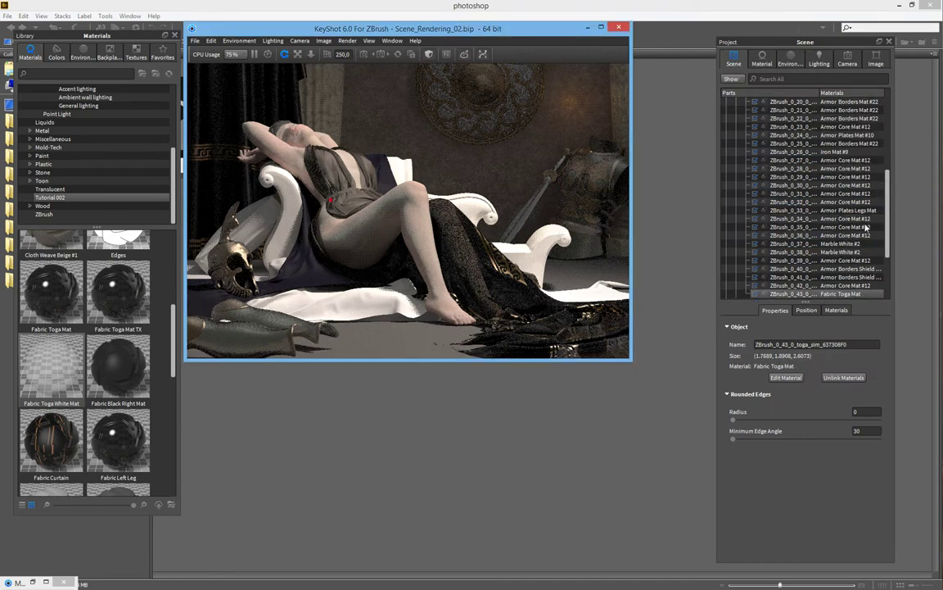
{"action": "scroll", "coordinate": [868, 263], "scroll_direction": "down", "scroll_amount": 1}
{"action": "left_click", "coordinate": [854, 260]}
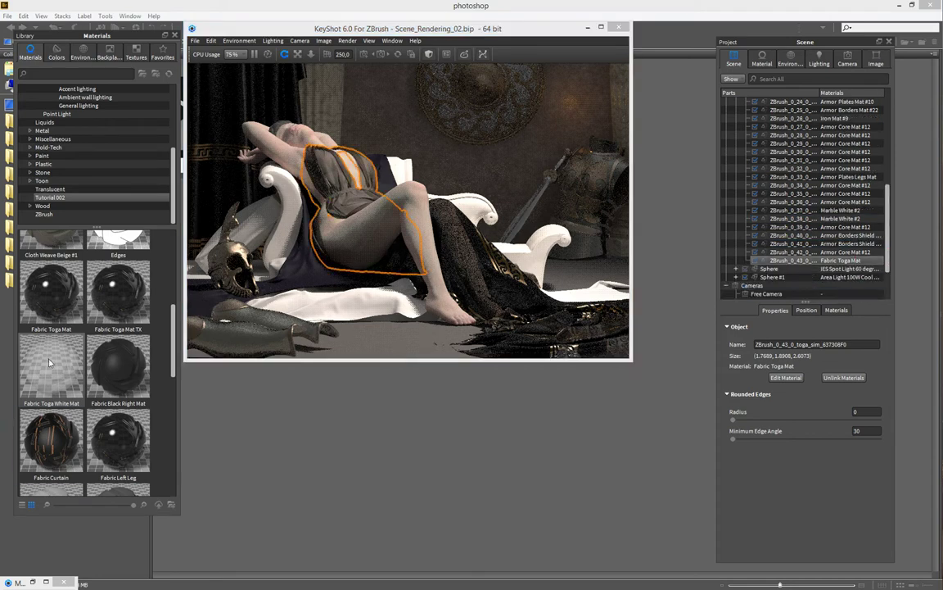
{"action": "left_click_drag", "start_coordinate": [49, 358], "coordinate": [801, 264]}
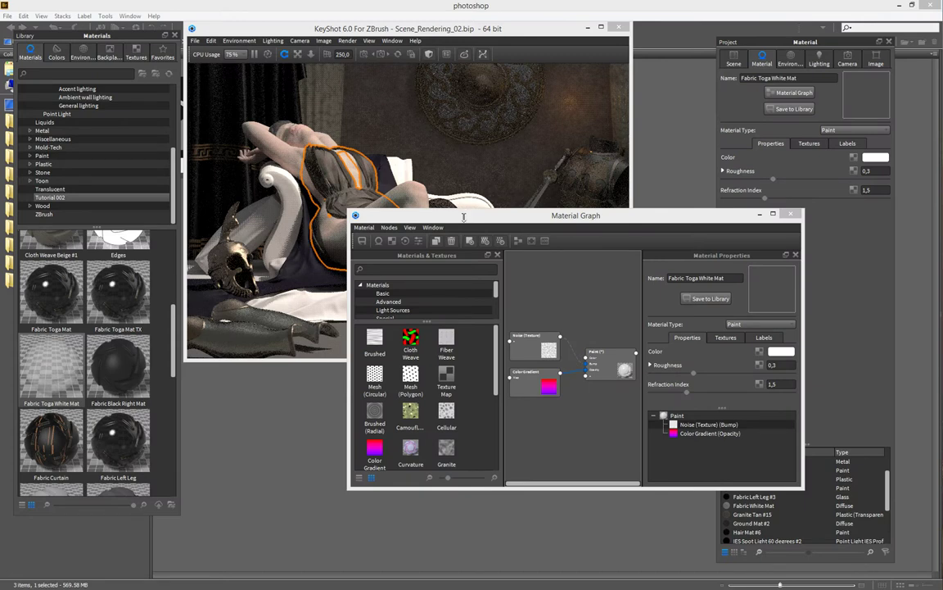
{"action": "left_click", "coordinate": [300, 28]}
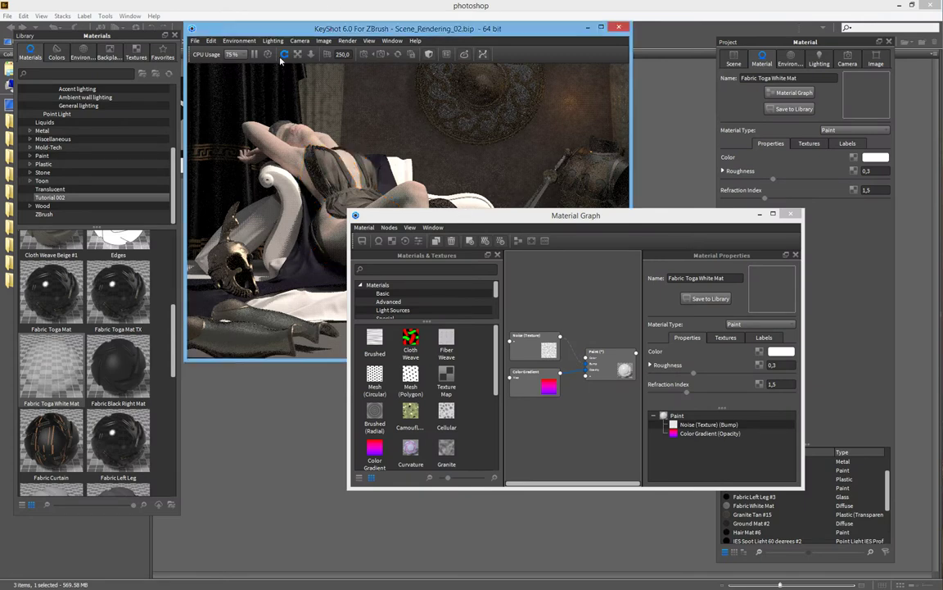
{"action": "left_click", "coordinate": [255, 54]}
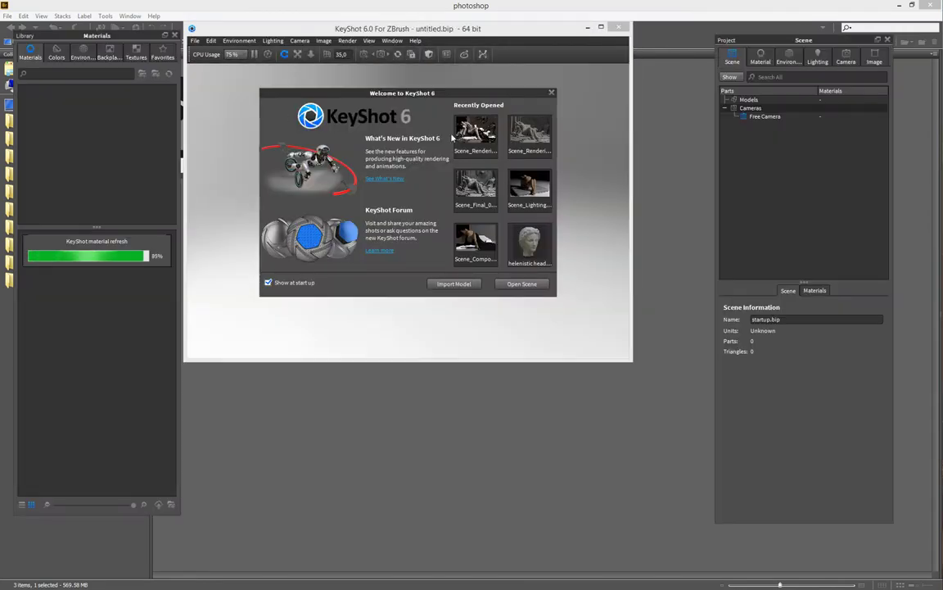
Reopen Scene_Rendering_02.bip from the Welcome window's recent scenes, loading all 46 parts
{"action": "left_click", "coordinate": [483, 139]}
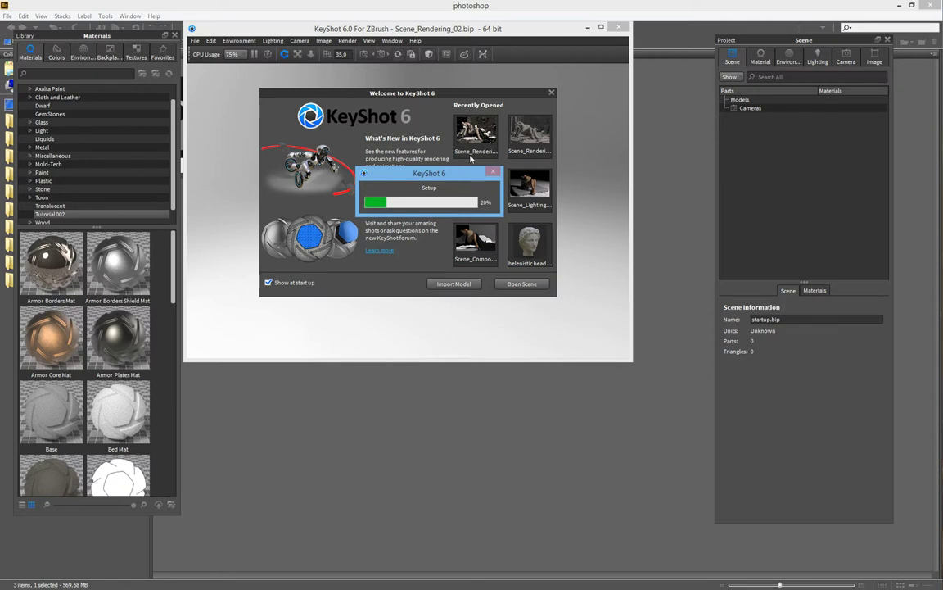
{"action": "left_click_drag", "start_coordinate": [458, 176], "coordinate": [549, 173]}
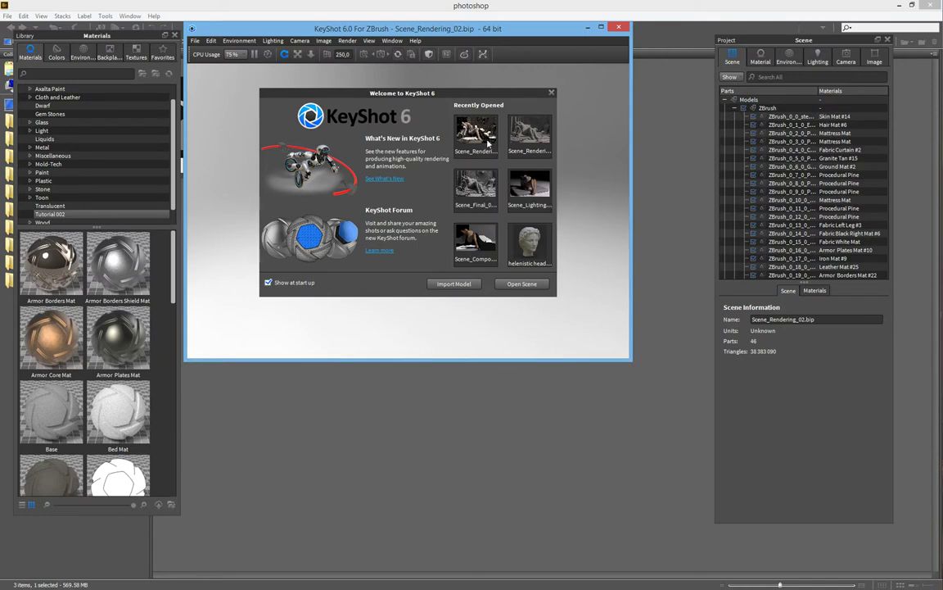
Close the Welcome dialog and reposition the render window while the reclining-woman scene refines
{"action": "left_click", "coordinate": [406, 31]}
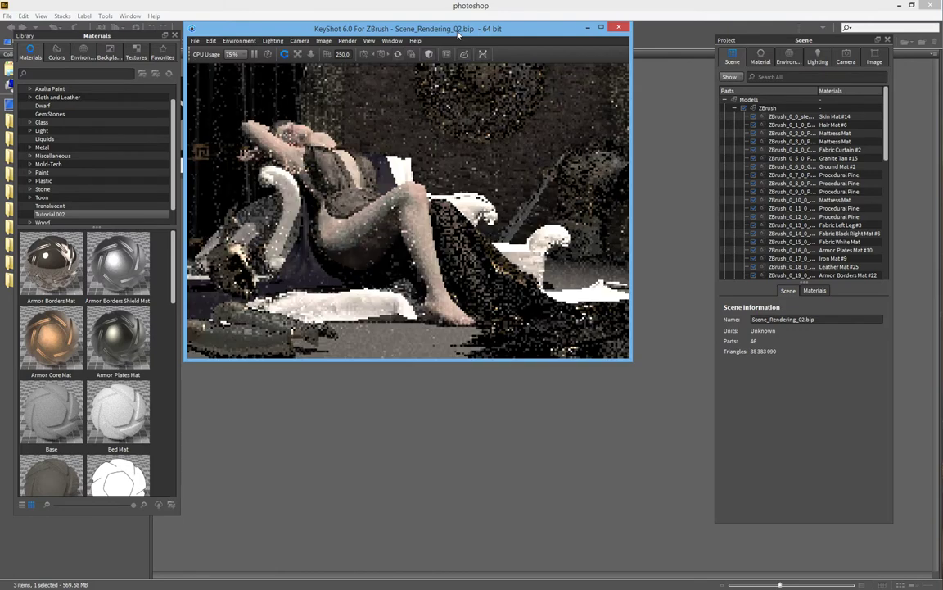
{"action": "left_click_drag", "start_coordinate": [462, 30], "coordinate": [489, 41]}
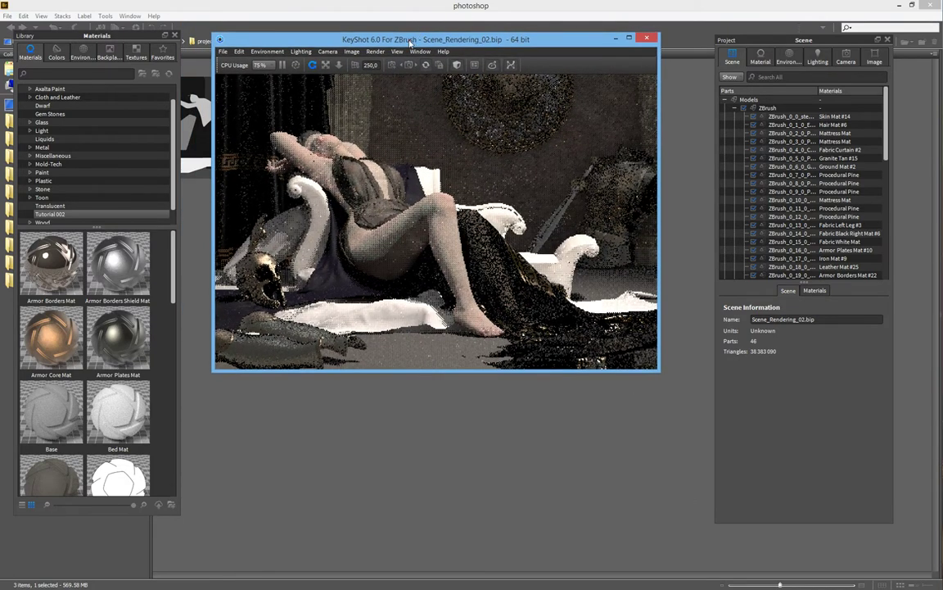
{"action": "left_click_drag", "start_coordinate": [410, 40], "coordinate": [384, 38]}
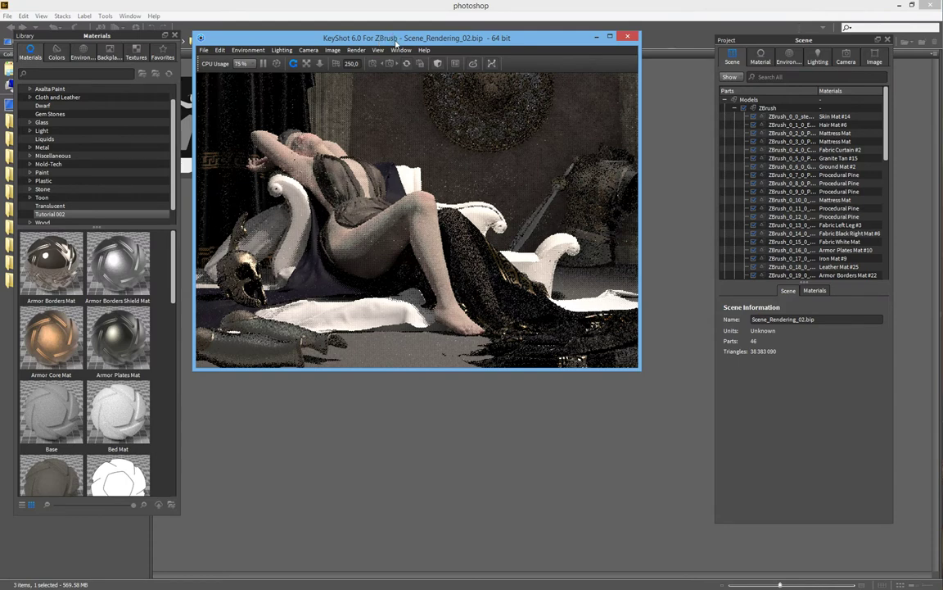
{"action": "left_click_drag", "start_coordinate": [395, 41], "coordinate": [392, 40]}
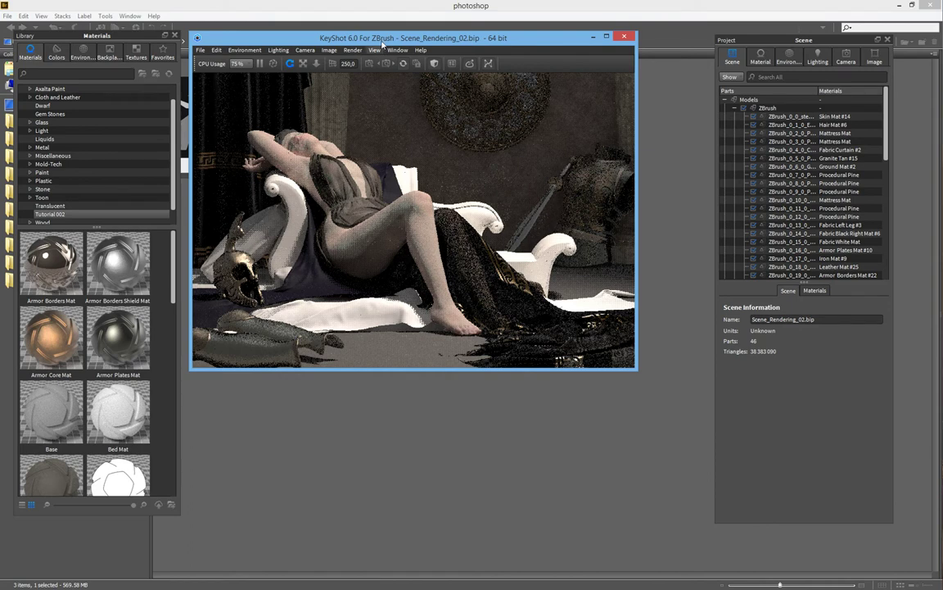
{"action": "left_click_drag", "start_coordinate": [381, 43], "coordinate": [374, 37]}
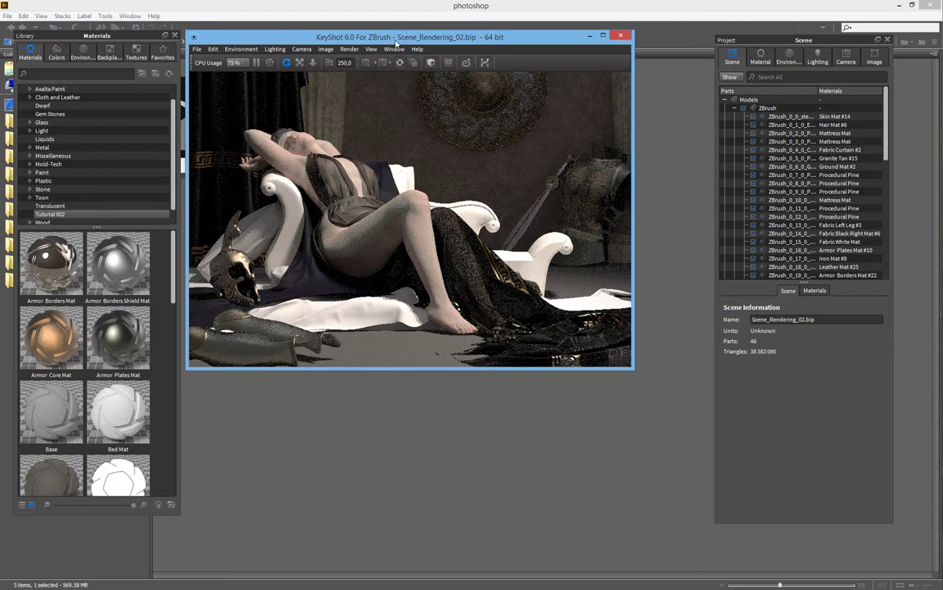
{"action": "left_click_drag", "start_coordinate": [396, 39], "coordinate": [399, 41]}
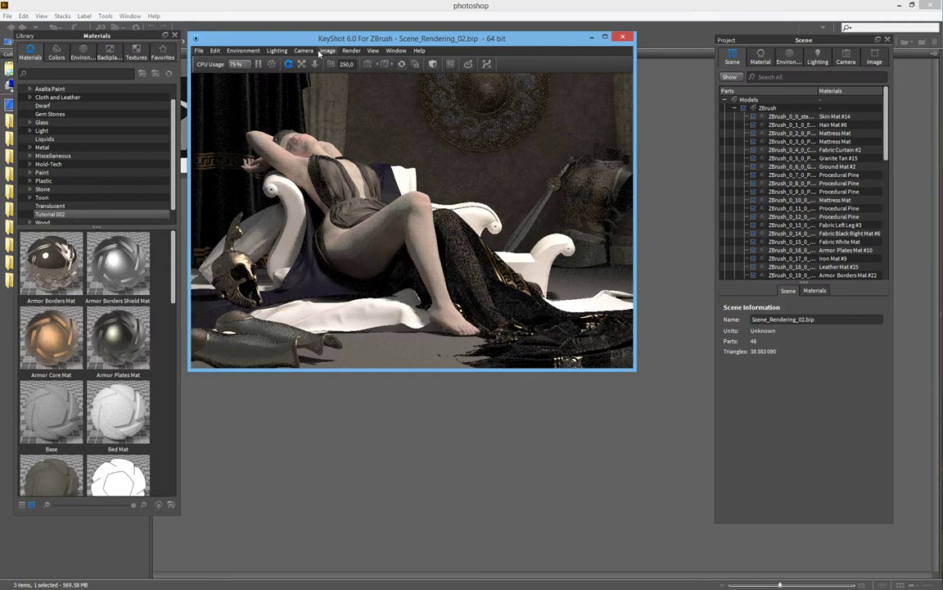
Turn on the Heads-Up Display to overlay FPS, time, samples and triangle counts
{"action": "left_click", "coordinate": [351, 50]}
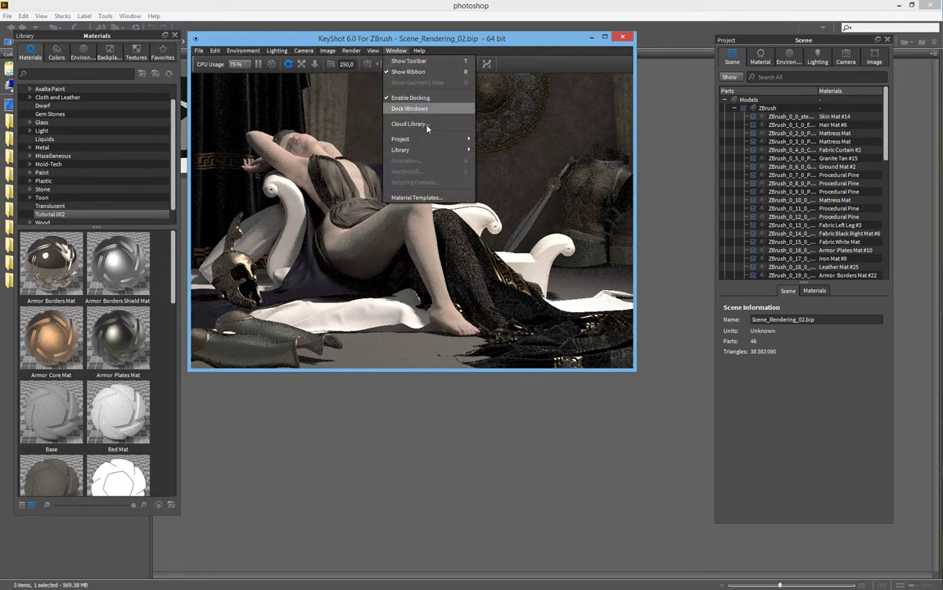
{"action": "mouse_move", "coordinate": [375, 53]}
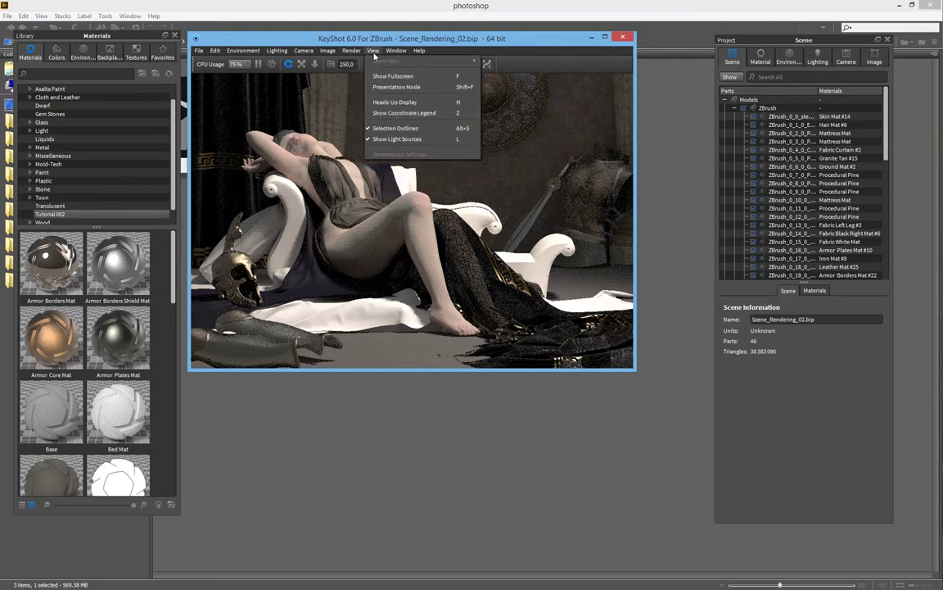
{"action": "left_click", "coordinate": [435, 103]}
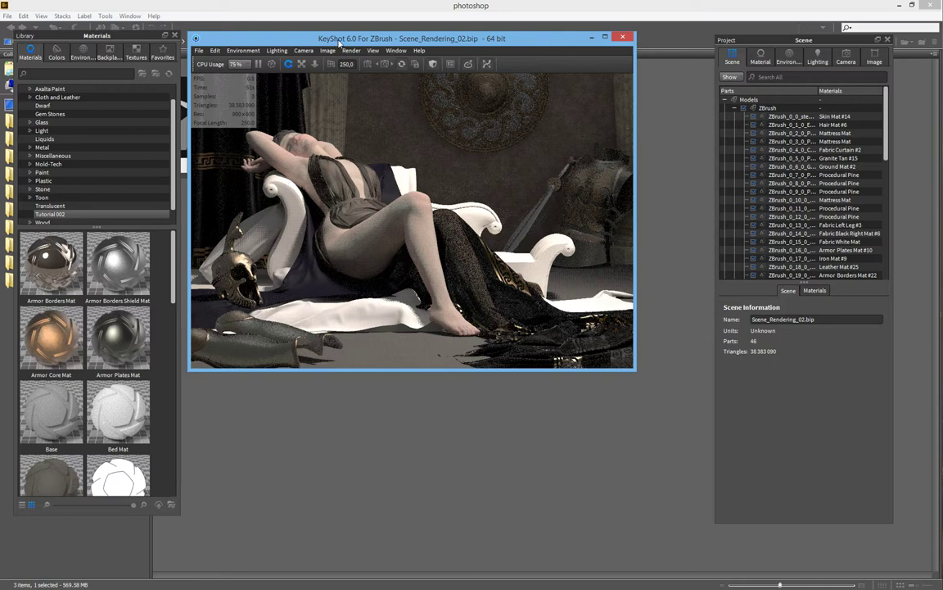
{"action": "left_click_drag", "start_coordinate": [334, 39], "coordinate": [342, 42]}
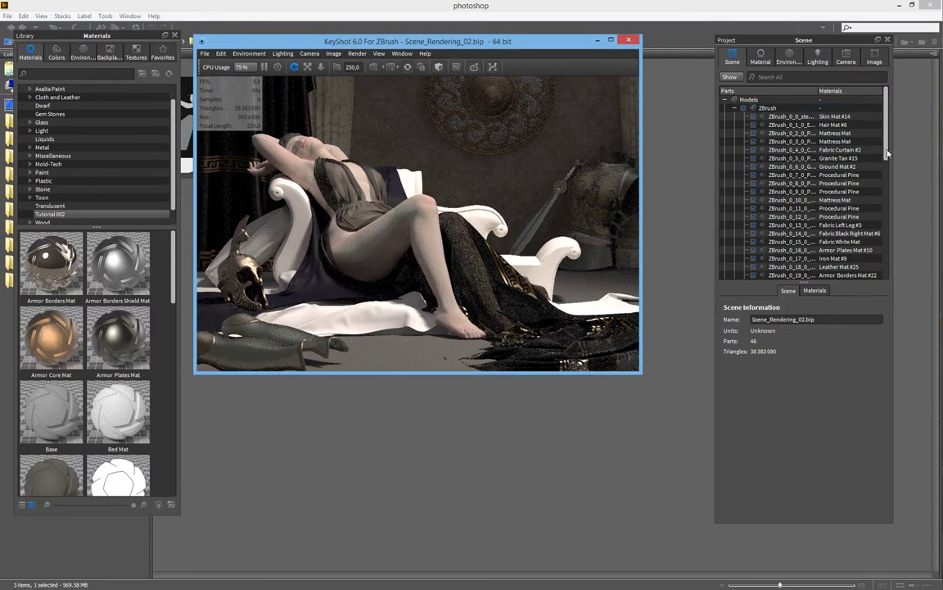
{"action": "left_click_drag", "start_coordinate": [886, 150], "coordinate": [892, 250]}
{"action": "scroll", "coordinate": [802, 213], "scroll_direction": "up", "scroll_amount": 1}
Select the toga and reapply Fabric Toga White Mat, confirming it in the scene tree
{"action": "left_click", "coordinate": [786, 258]}
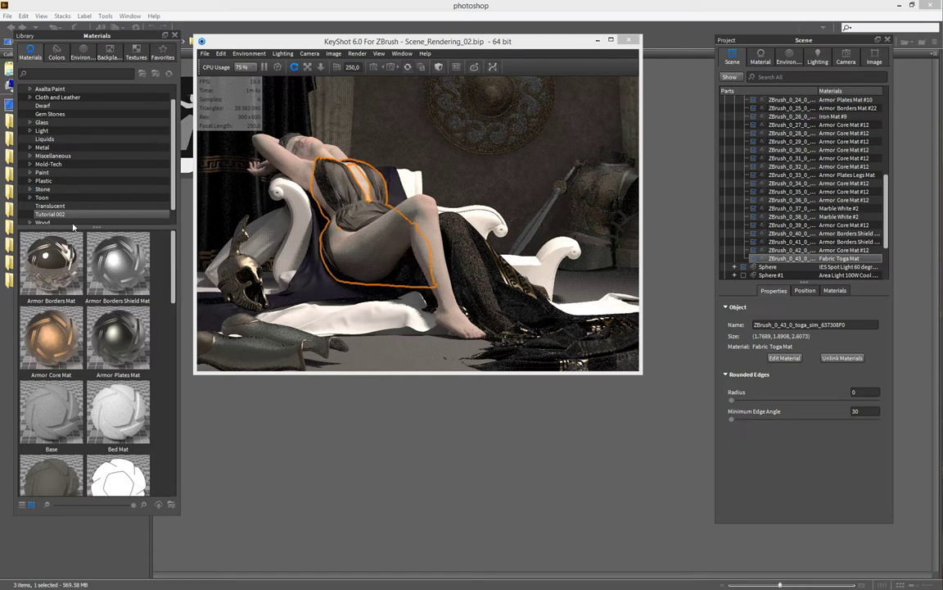
{"action": "left_click_drag", "start_coordinate": [172, 297], "coordinate": [172, 373]}
{"action": "left_click_drag", "start_coordinate": [53, 331], "coordinate": [858, 258]}
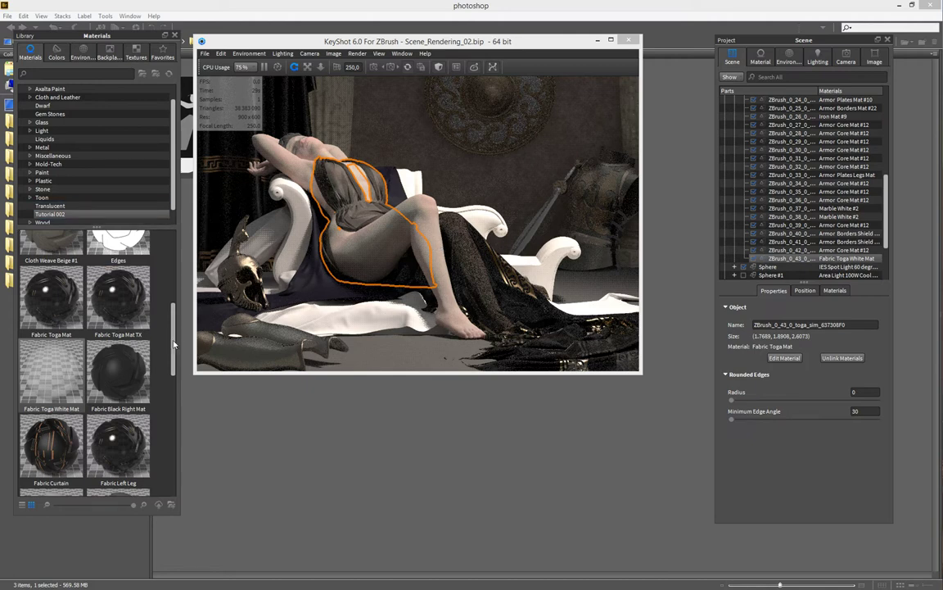
{"action": "scroll", "coordinate": [175, 366], "scroll_direction": "down", "scroll_amount": 2}
{"action": "mouse_move", "coordinate": [175, 366]}
{"action": "left_mouse_down"}
{"action": "mouse_move", "coordinate": [175, 396]}
{"action": "mouse_move", "coordinate": [182, 350]}
{"action": "mouse_move", "coordinate": [177, 414]}
{"action": "mouse_move", "coordinate": [176, 360]}
{"action": "left_mouse_up"}
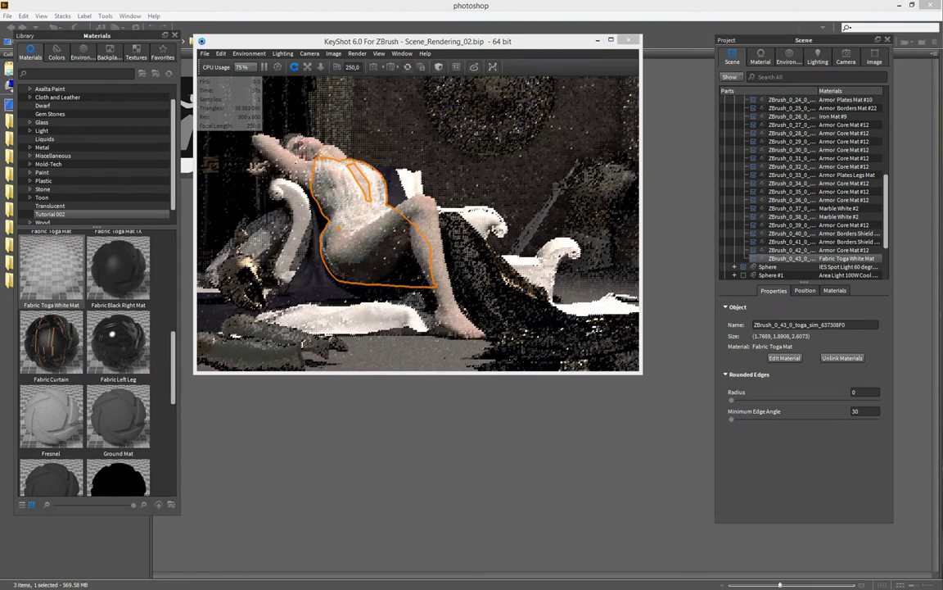
{"action": "left_click", "coordinate": [464, 43]}
{"action": "left_click", "coordinate": [289, 88]}
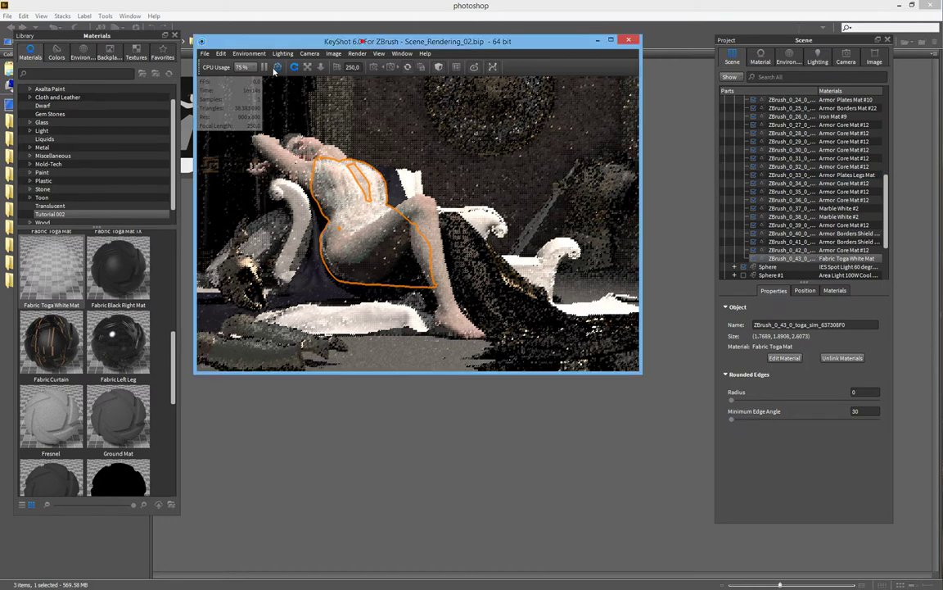
Apply the Basic lighting preset and raise ray bounces to 4
{"action": "left_click", "coordinate": [822, 61]}
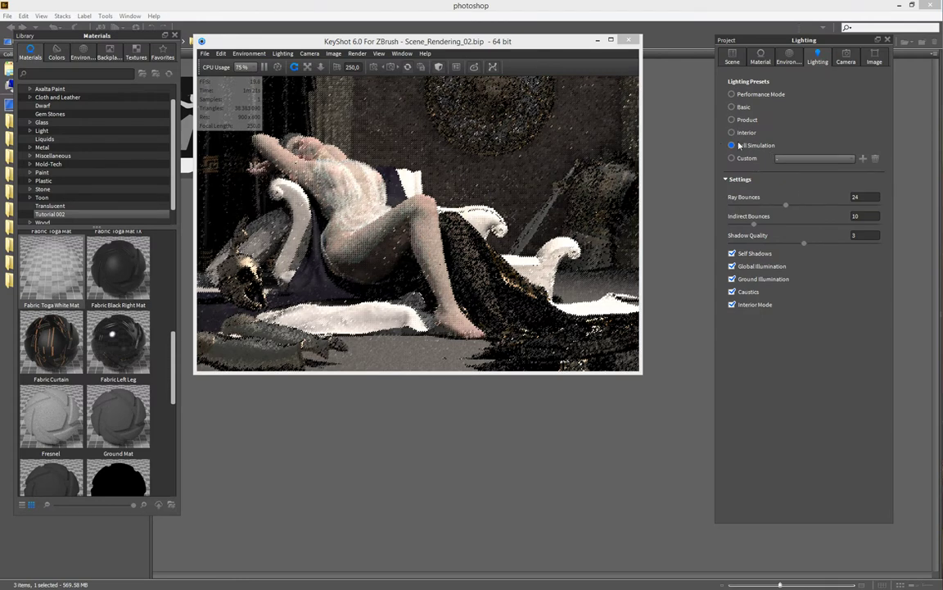
{"action": "left_click", "coordinate": [733, 107]}
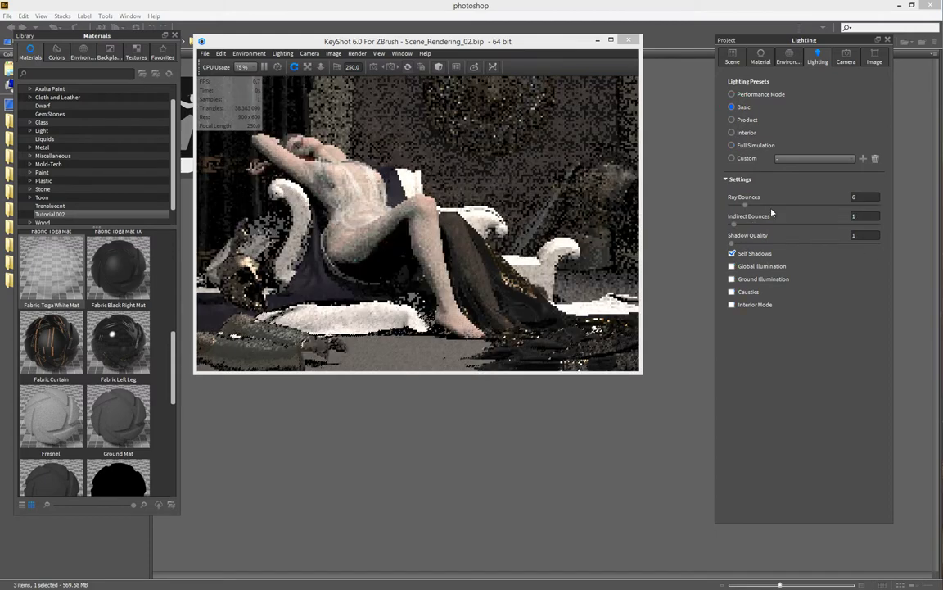
{"action": "double_click", "coordinate": [854, 196]}
{"action": "type", "text": "4"}
{"action": "key", "text": "Tab"}
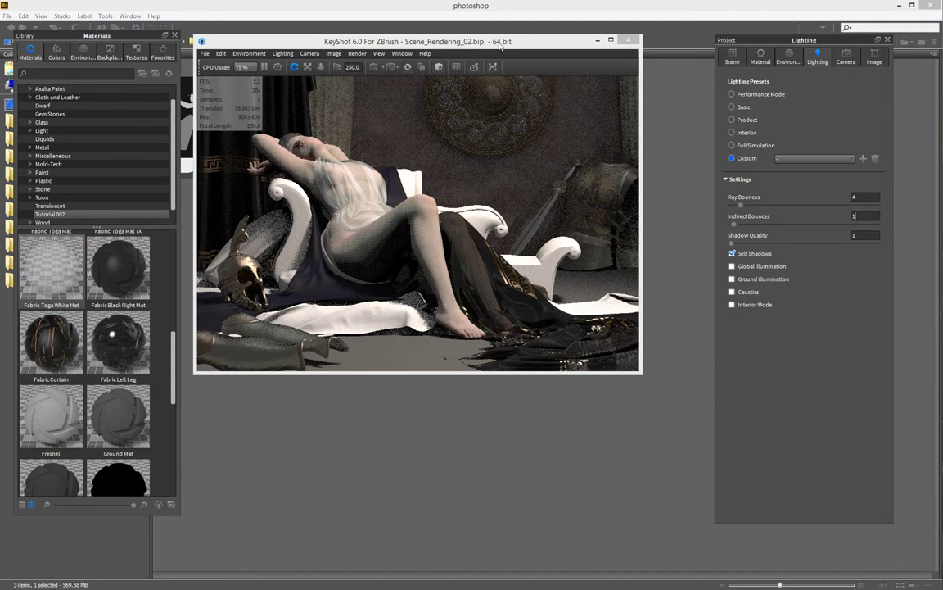
{"action": "left_click", "coordinate": [453, 41]}
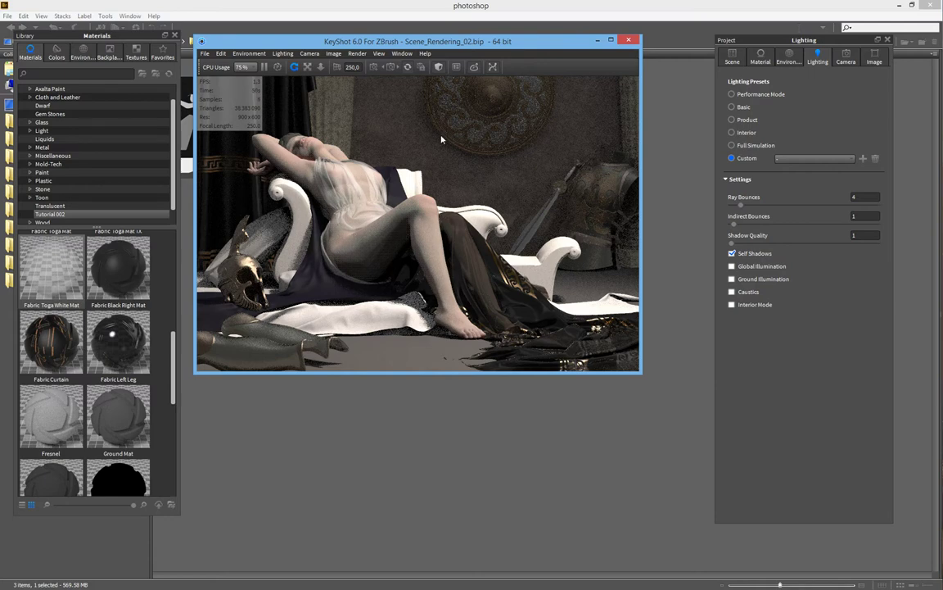
In Adobe Bridge, open the Tutorial Package > files > images folder
{"action": "left_click", "coordinate": [446, 9]}
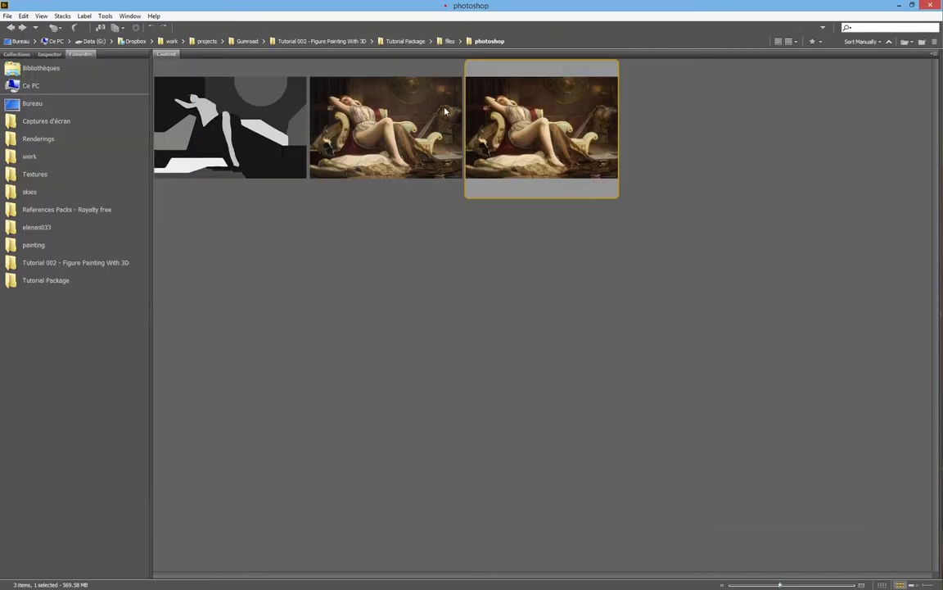
{"action": "left_click", "coordinate": [402, 41]}
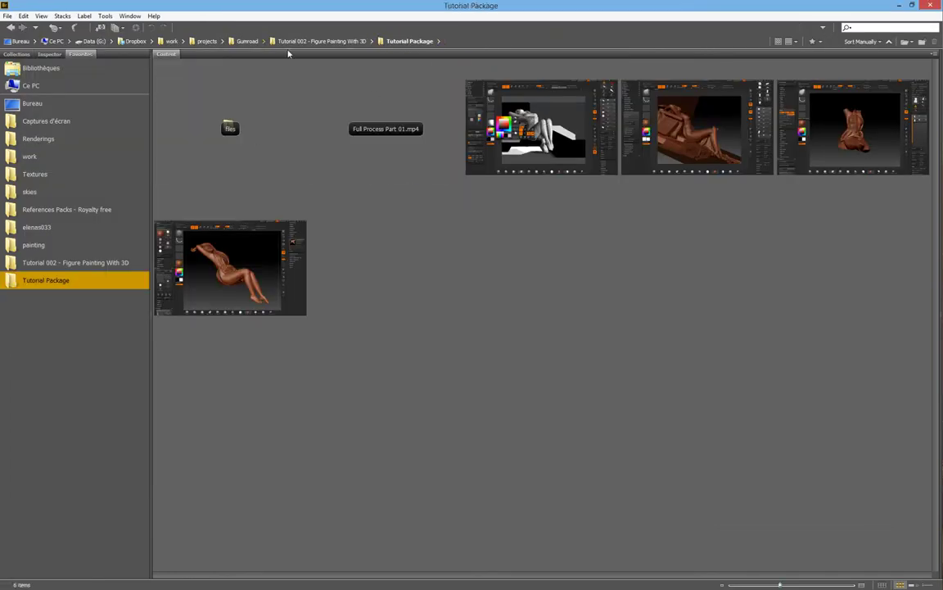
{"action": "left_click", "coordinate": [323, 42]}
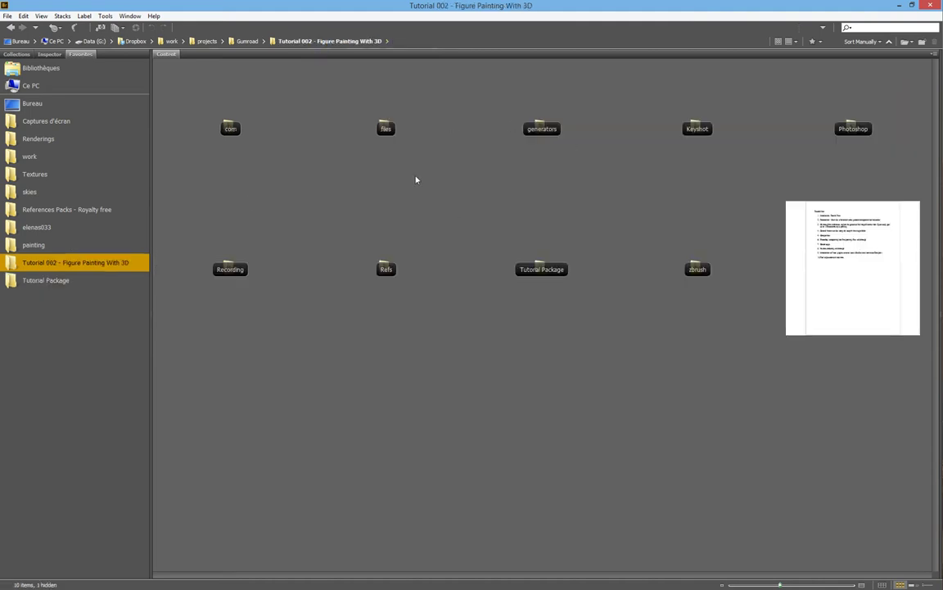
{"action": "double_click", "coordinate": [401, 129]}
{"action": "key", "text": "ctrl+Up"}
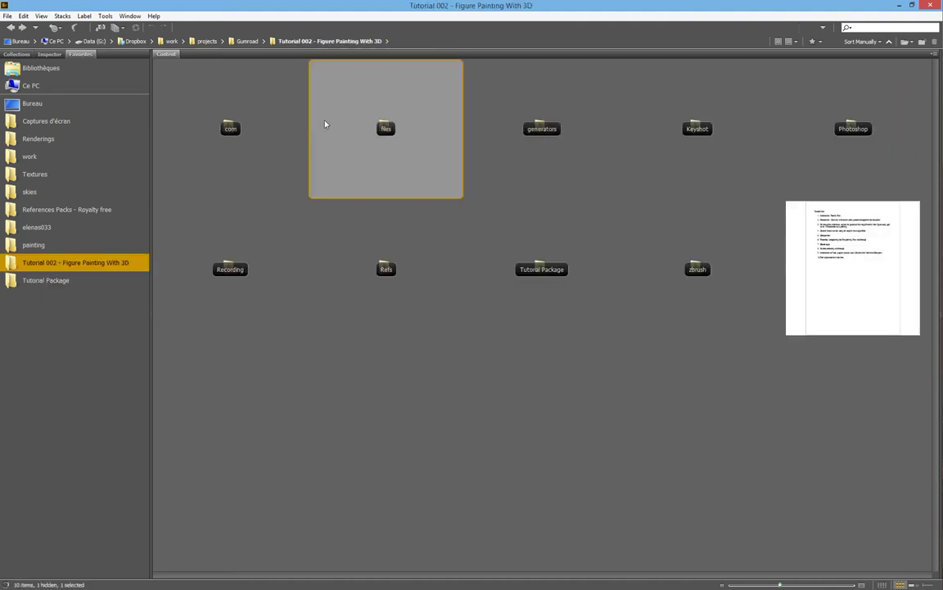
{"action": "left_click", "coordinate": [45, 280]}
{"action": "double_click", "coordinate": [232, 130]}
{"action": "left_click", "coordinate": [231, 130]}
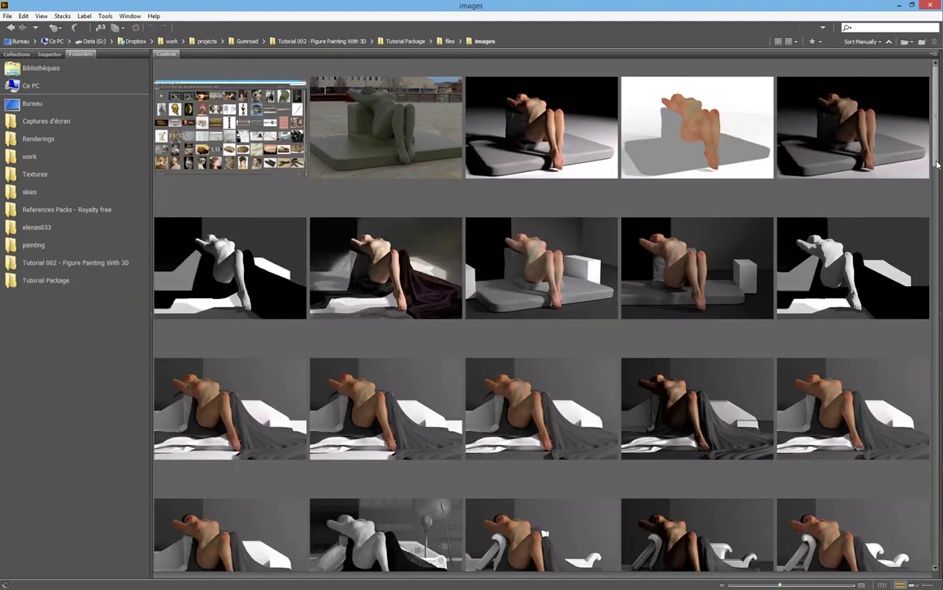
Browse the thumbnails and select the dark metallic render and its red-marked neighbour
{"action": "left_click", "coordinate": [937, 159]}
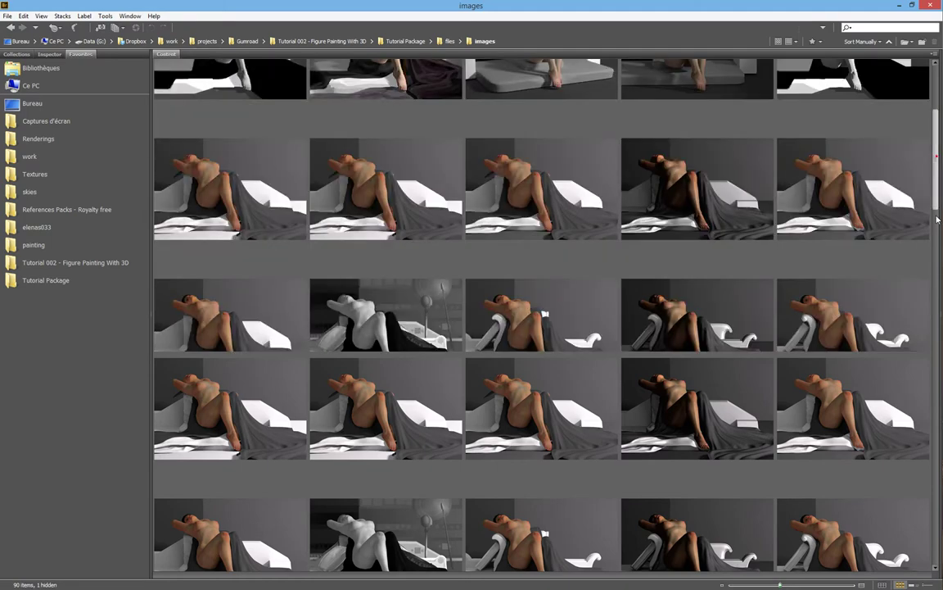
{"action": "left_click", "coordinate": [935, 153]}
{"action": "left_click_drag", "start_coordinate": [939, 190], "coordinate": [929, 281]}
{"action": "scroll", "coordinate": [929, 281], "scroll_direction": "down", "scroll_amount": 1}
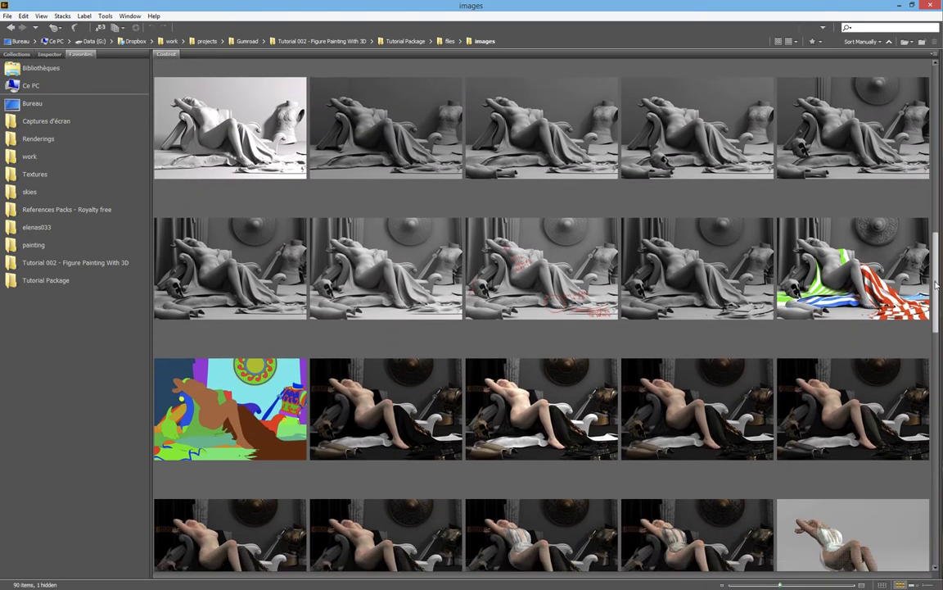
{"action": "left_click_drag", "start_coordinate": [935, 275], "coordinate": [930, 398]}
{"action": "left_click", "coordinate": [360, 308]}
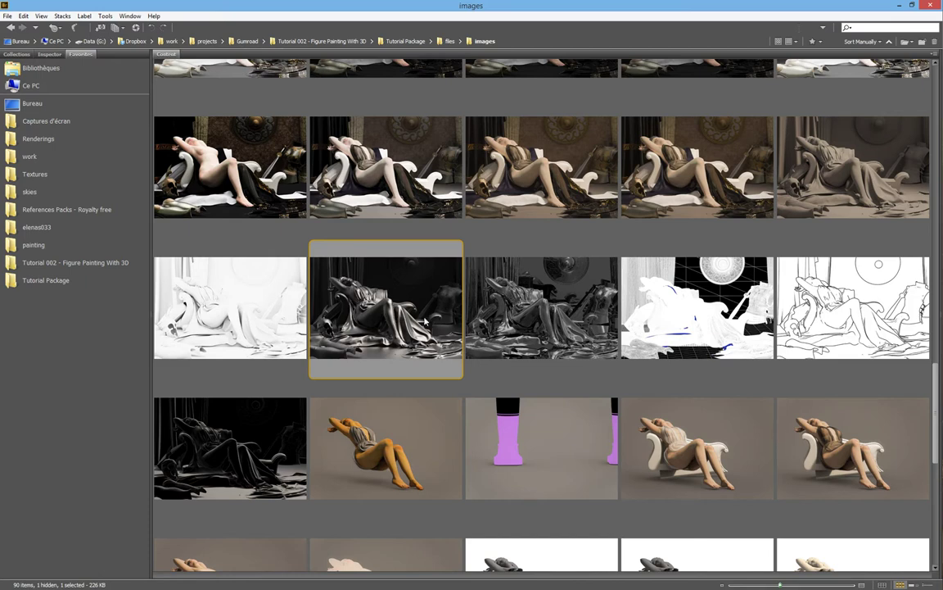
{"action": "left_click", "coordinate": [480, 296]}
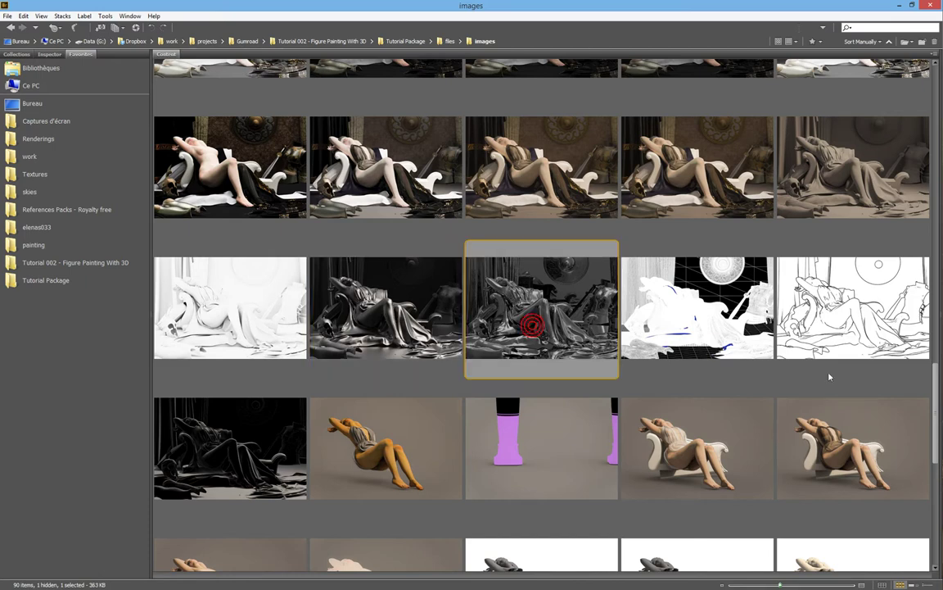
Look at the dark outline and sepia clay renders, then move the KeyShot window down and right
{"action": "scroll", "coordinate": [936, 407], "scroll_direction": "down", "scroll_amount": 1}
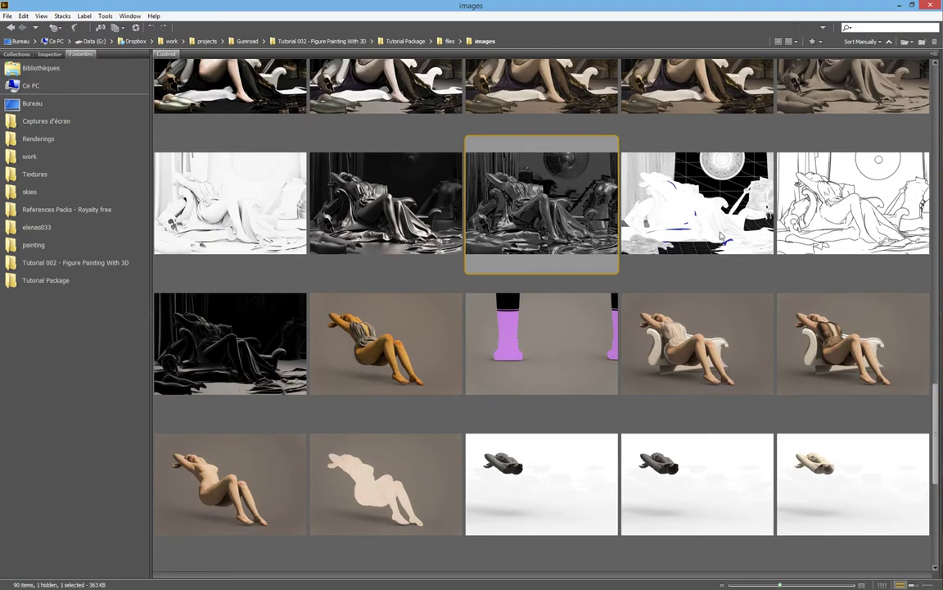
{"action": "left_click", "coordinate": [237, 315]}
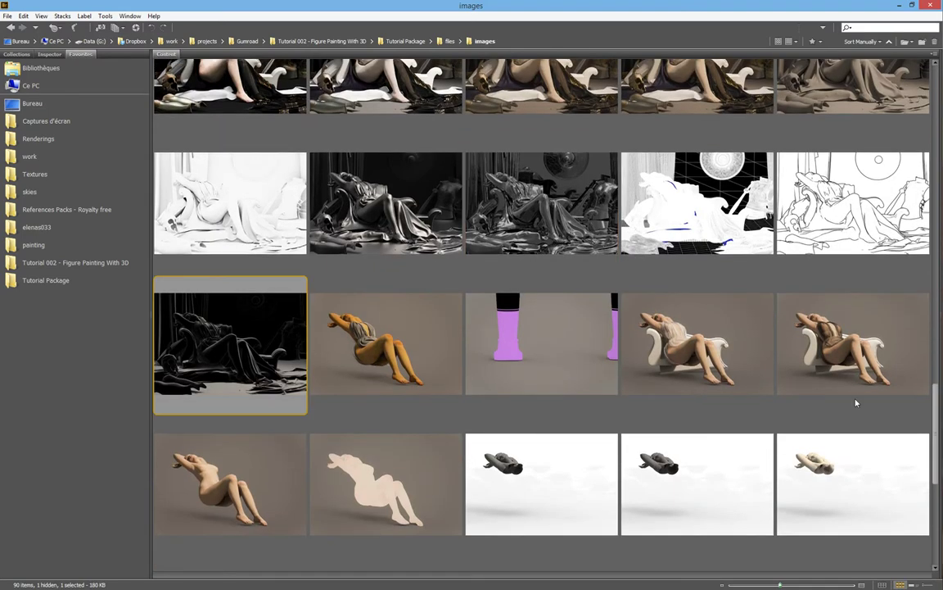
{"action": "left_click_drag", "start_coordinate": [935, 406], "coordinate": [930, 342]}
{"action": "scroll", "coordinate": [930, 342], "scroll_direction": "down", "scroll_amount": 3}
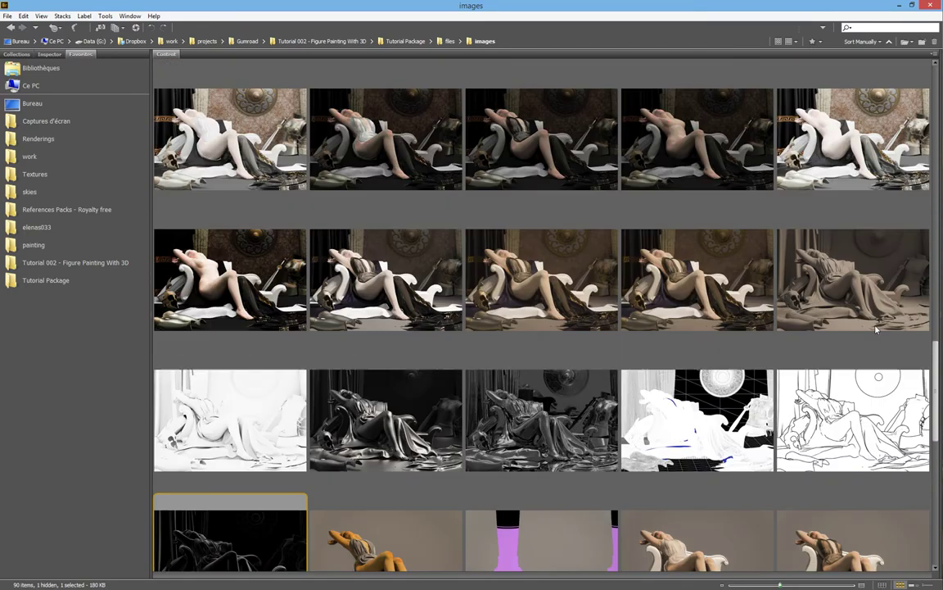
{"action": "left_click", "coordinate": [917, 337]}
{"action": "scroll", "coordinate": [924, 360], "scroll_direction": "down", "scroll_amount": 5}
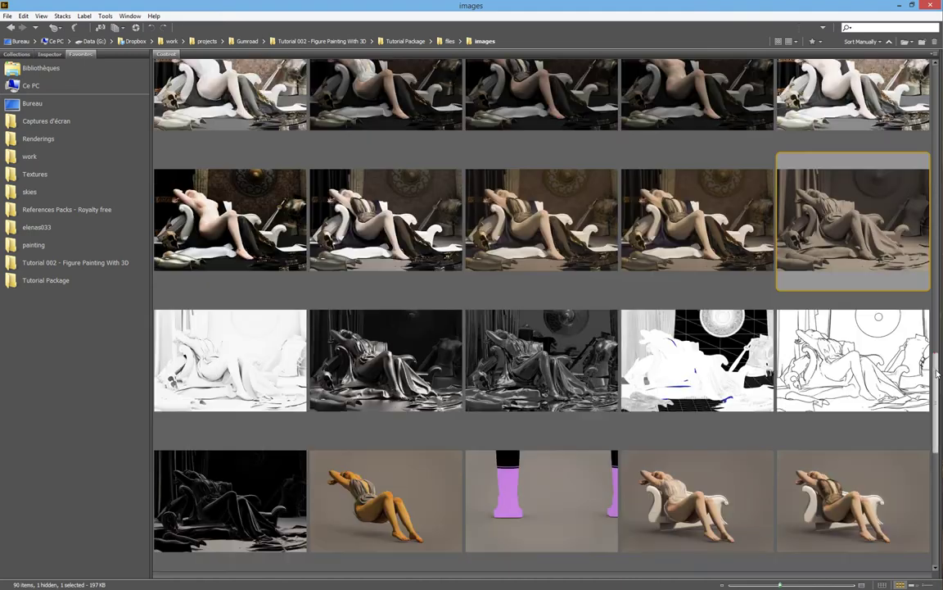
{"action": "scroll", "coordinate": [930, 397], "scroll_direction": "up", "scroll_amount": 2}
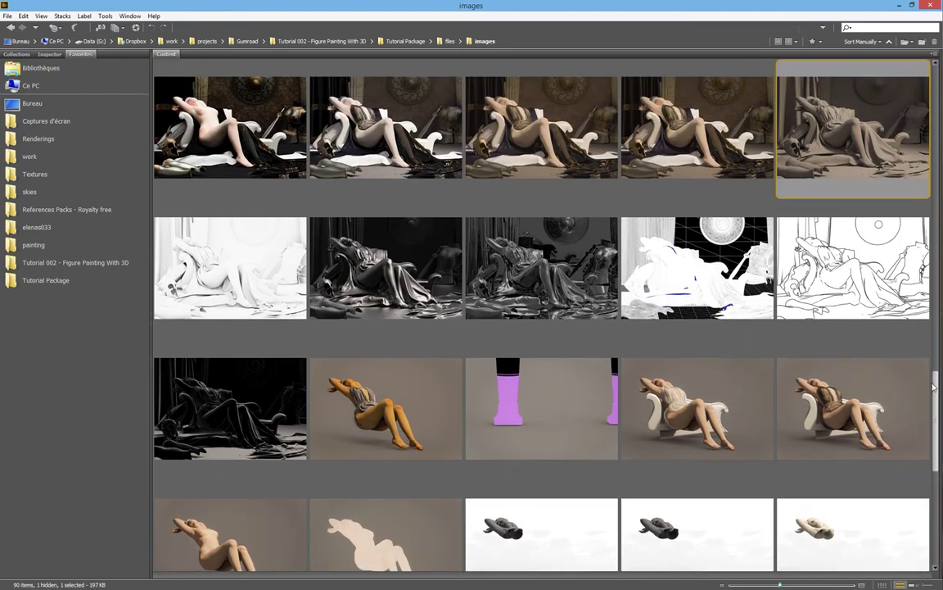
{"action": "scroll", "coordinate": [934, 385], "scroll_direction": "down", "scroll_amount": 1}
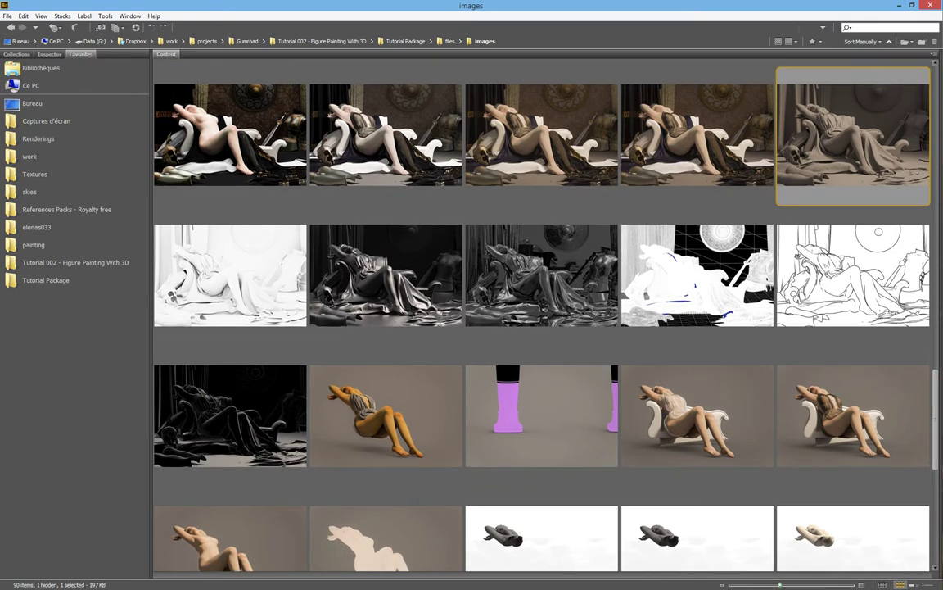
{"action": "left_click_drag", "start_coordinate": [938, 424], "coordinate": [940, 497]}
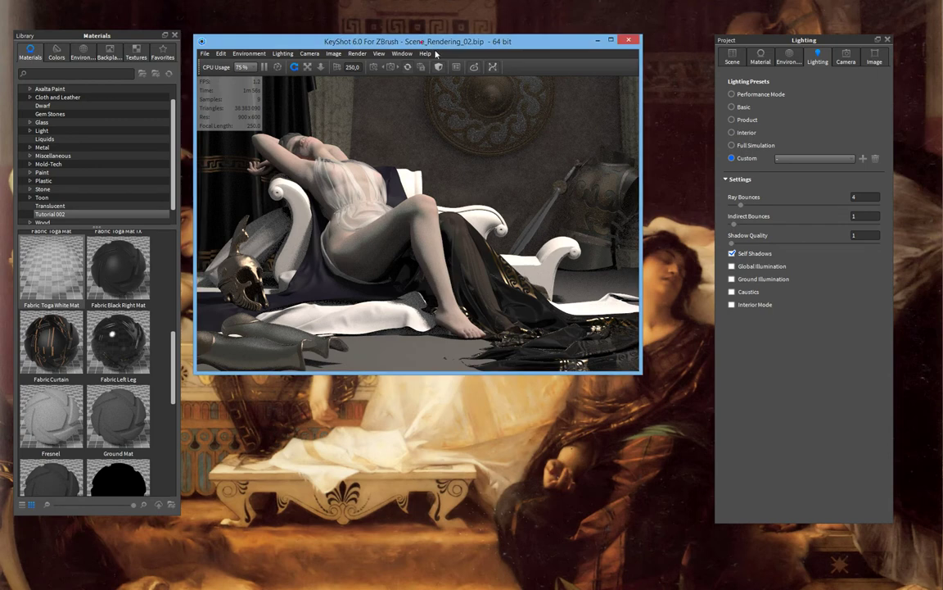
{"action": "left_click_drag", "start_coordinate": [415, 41], "coordinate": [434, 84]}
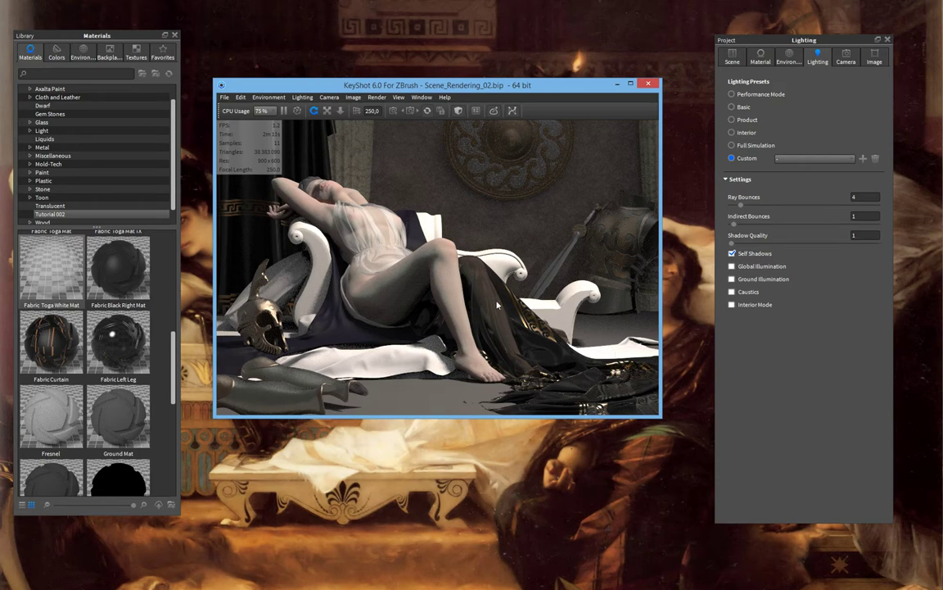
Dismiss the save reminder and let the live render refine to about 15 samples
{"action": "left_click", "coordinate": [632, 401]}
{"action": "left_click", "coordinate": [385, 84]}
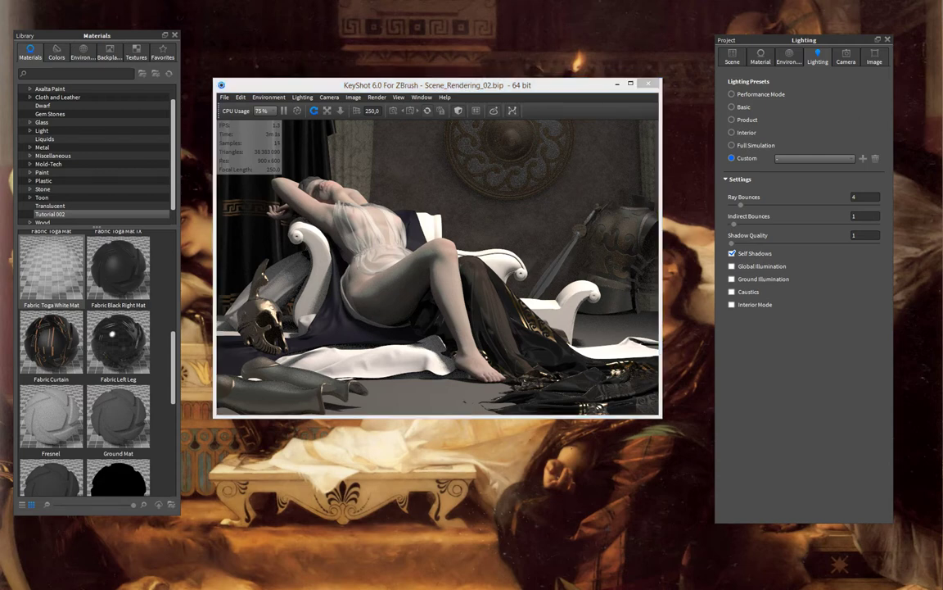
Locate the Image gamma field and set gamma to 1, darkening the render
{"action": "left_click", "coordinate": [732, 61]}
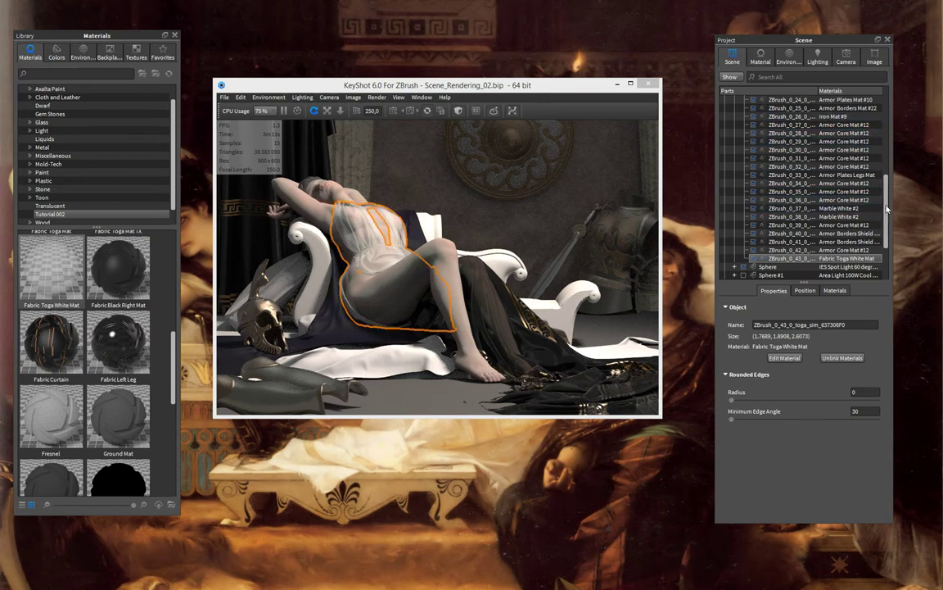
{"action": "scroll", "coordinate": [798, 188], "scroll_direction": "up", "scroll_amount": 9}
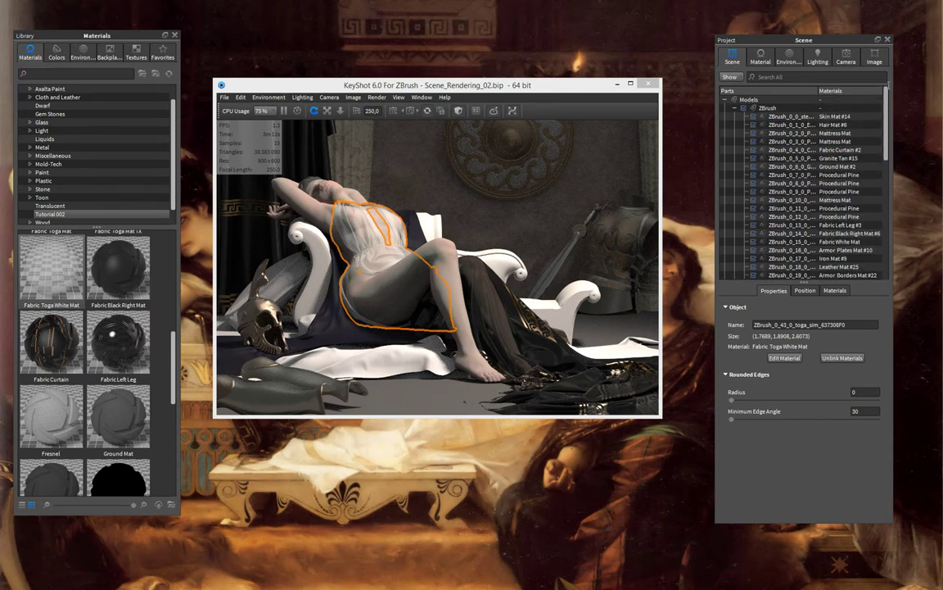
{"action": "left_click", "coordinate": [875, 57]}
{"action": "left_click", "coordinate": [845, 57]}
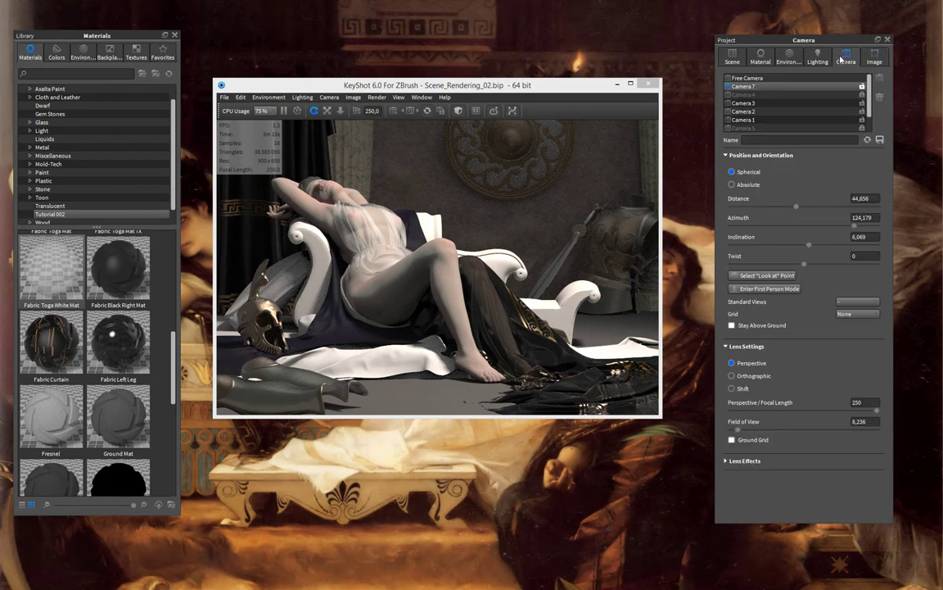
{"action": "left_click", "coordinate": [874, 59]}
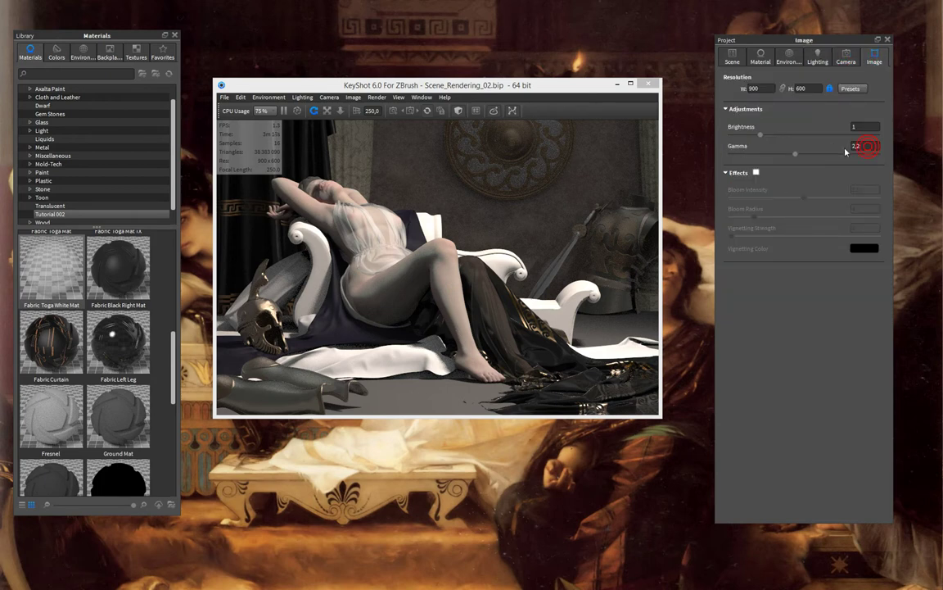
{"action": "key", "text": "shift+Tab"}
{"action": "left_click", "coordinate": [874, 146]}
{"action": "left_click", "coordinate": [873, 148]}
{"action": "left_click", "coordinate": [873, 151]}
{"action": "type", "text": "1"}
{"action": "key", "text": "Return"}
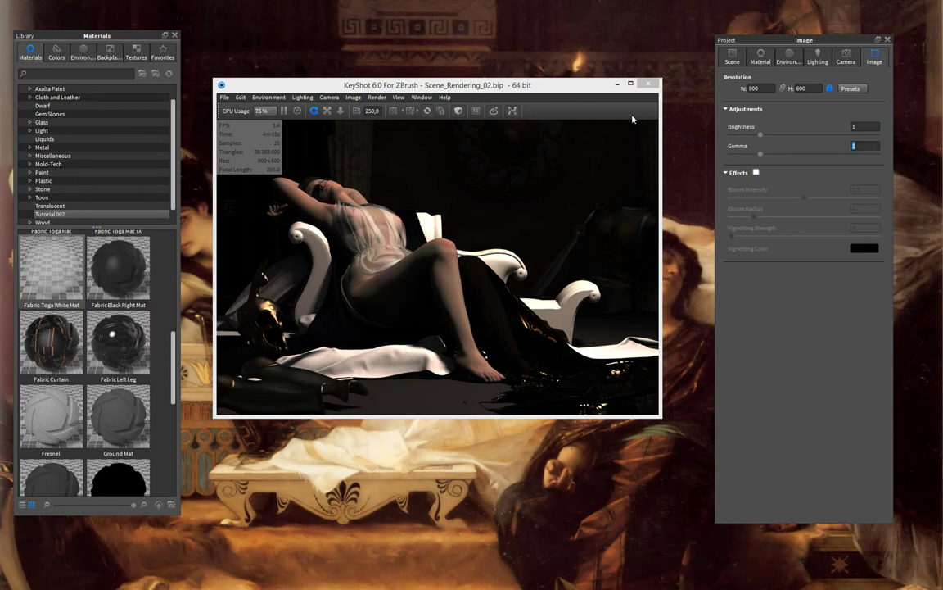
Raise the image gamma to 2,5 to brighten and flatten the render
{"action": "left_click", "coordinate": [818, 58]}
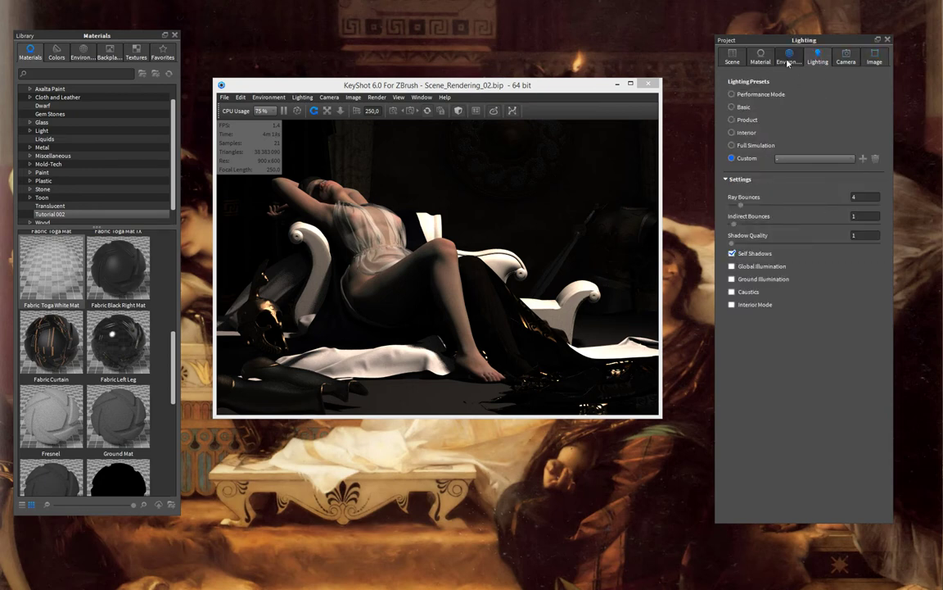
{"action": "left_click", "coordinate": [788, 57]}
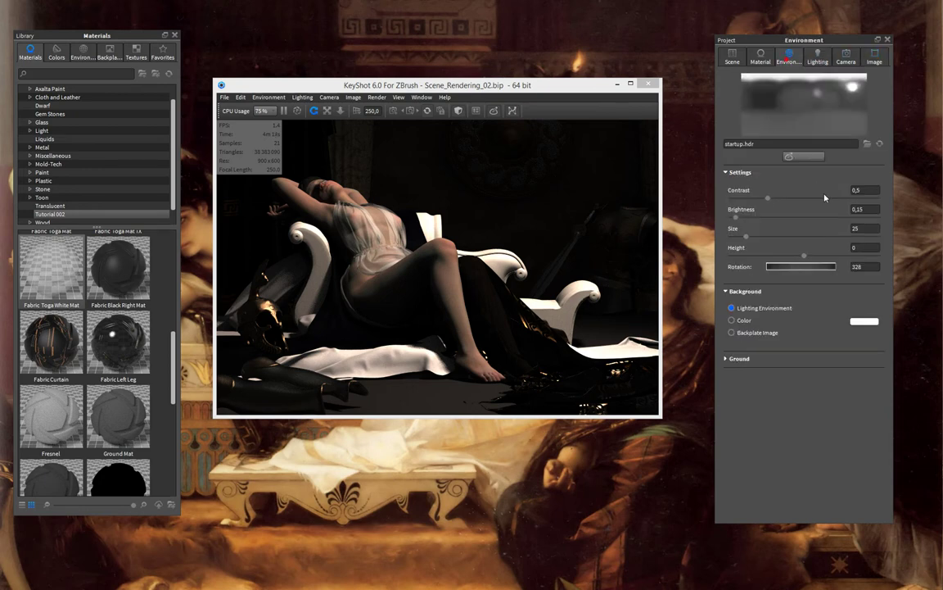
{"action": "left_click", "coordinate": [875, 62]}
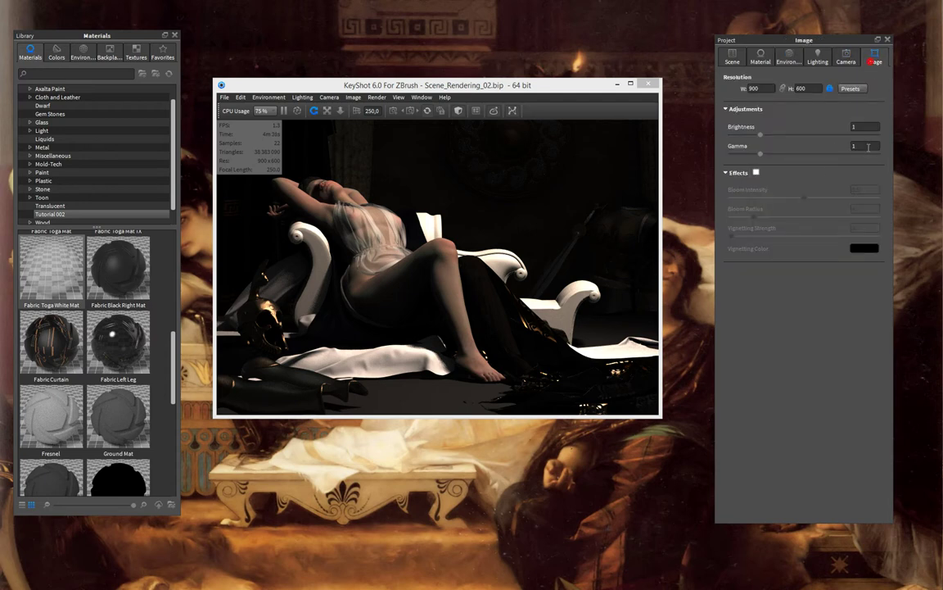
{"action": "double_click", "coordinate": [868, 147]}
{"action": "type", "text": "2"}
{"action": "type", "text": ",5"}
{"action": "key", "text": "Return"}
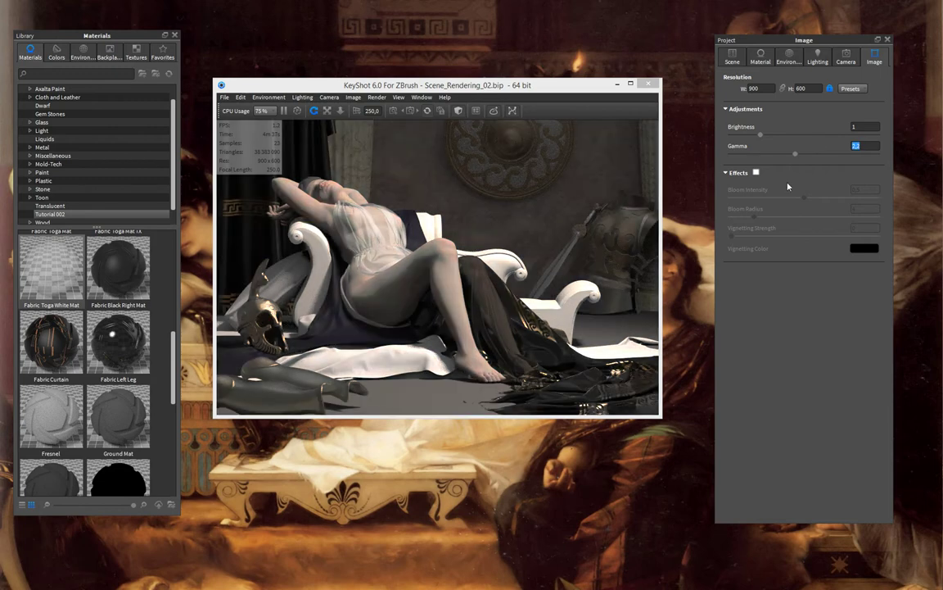
{"action": "left_click", "coordinate": [524, 85]}
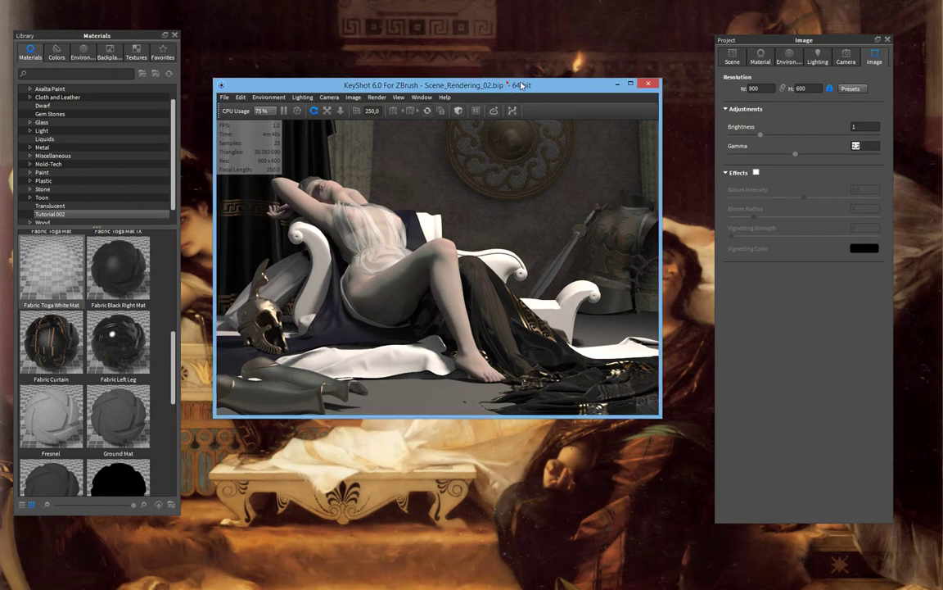
Select the ZBrush model group in the Scene tree and collapse its part list
{"action": "left_click", "coordinate": [732, 58]}
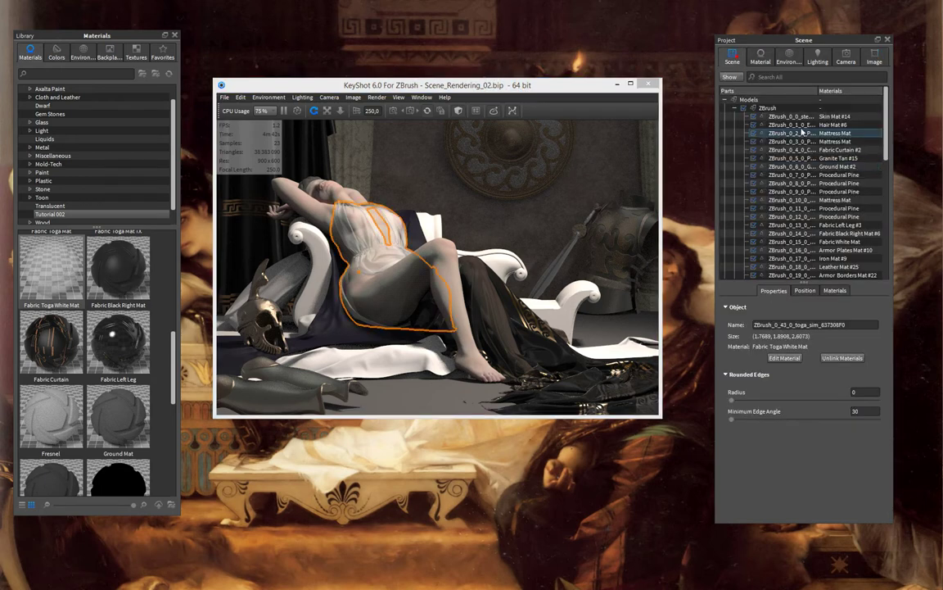
{"action": "left_click", "coordinate": [794, 108]}
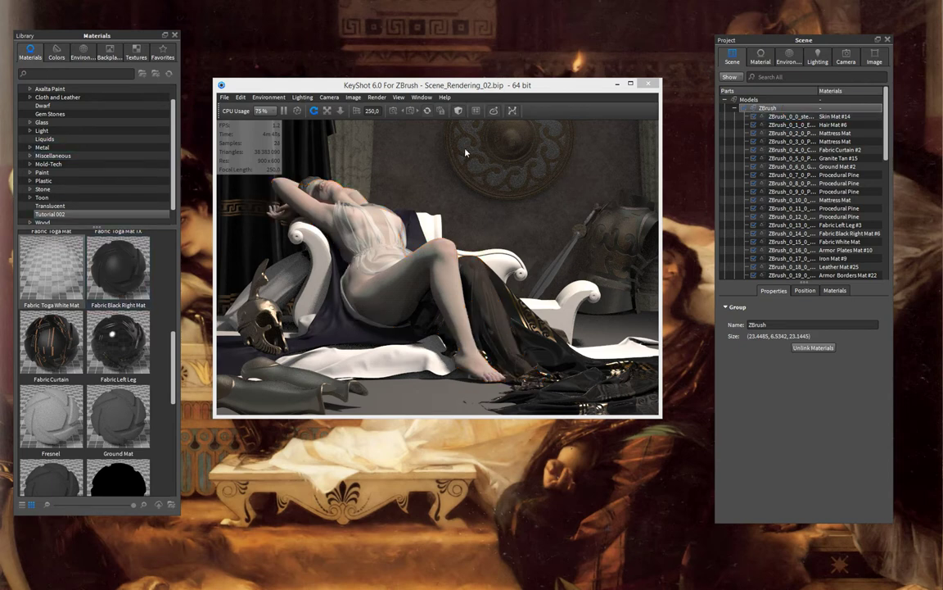
{"action": "scroll", "coordinate": [158, 111], "scroll_direction": "up", "scroll_amount": 1}
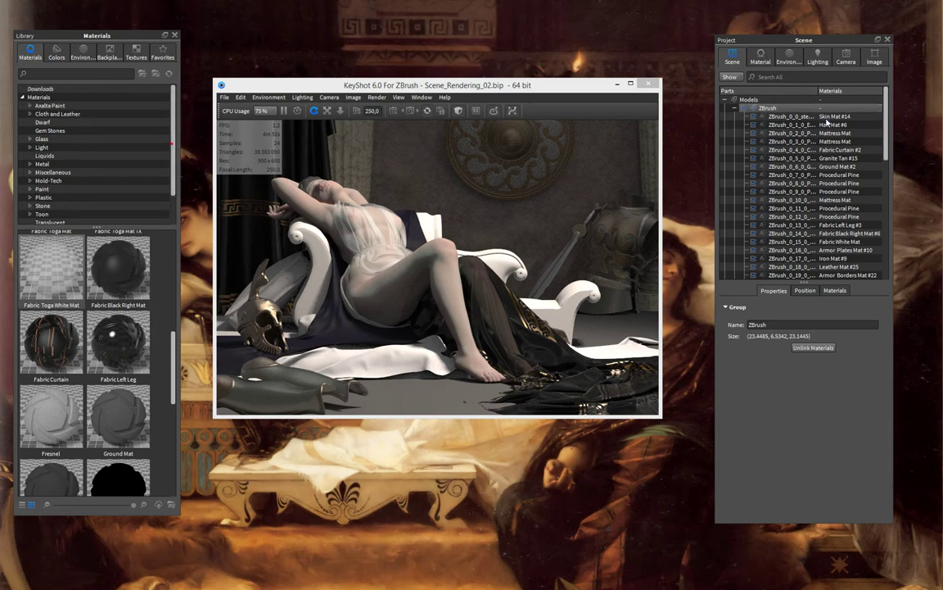
{"action": "left_click", "coordinate": [734, 108]}
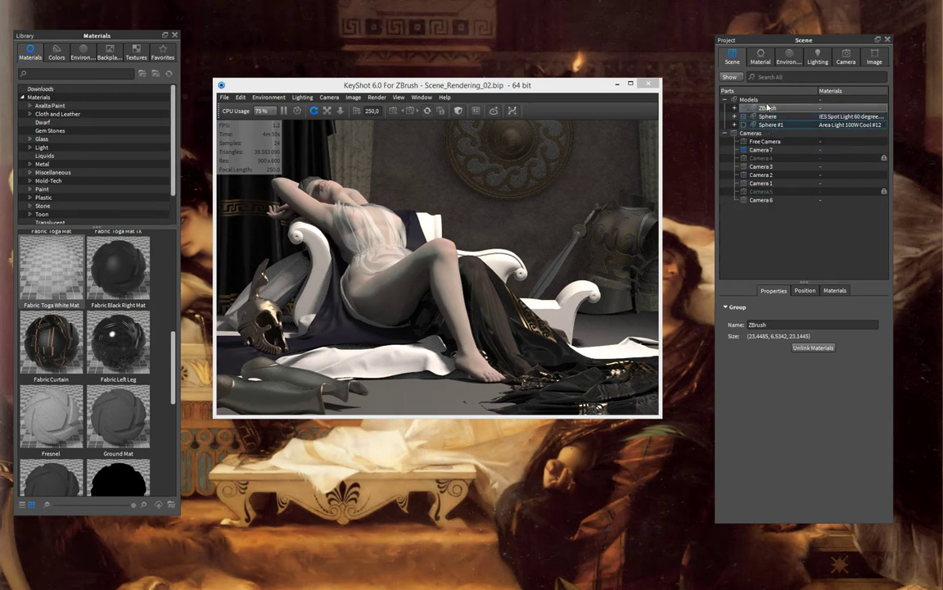
Search the material library for 'matt' and drag Matte Grey onto the ZBrush group
{"action": "left_click", "coordinate": [71, 76]}
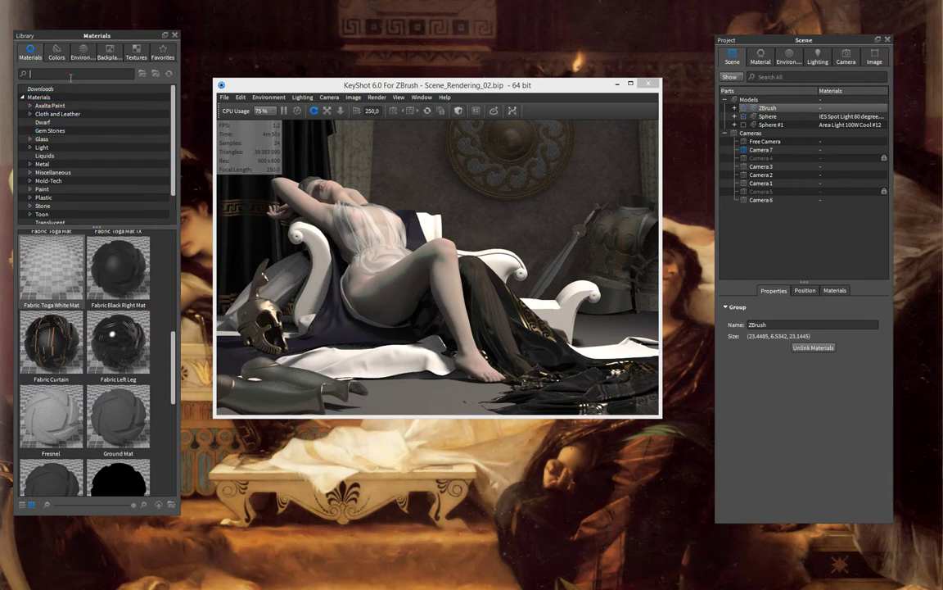
{"action": "type", "text": "mater"}
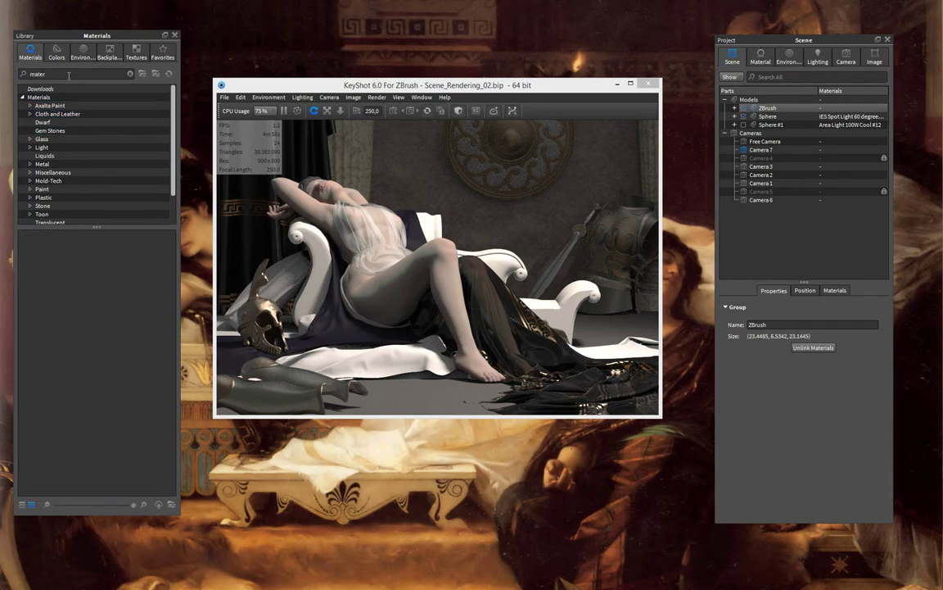
{"action": "left_click_drag", "start_coordinate": [62, 75], "coordinate": [25, 78]}
{"action": "type", "text": "mate"}
{"action": "left_click_drag", "start_coordinate": [56, 74], "coordinate": [24, 76]}
{"action": "type", "text": "matt"}
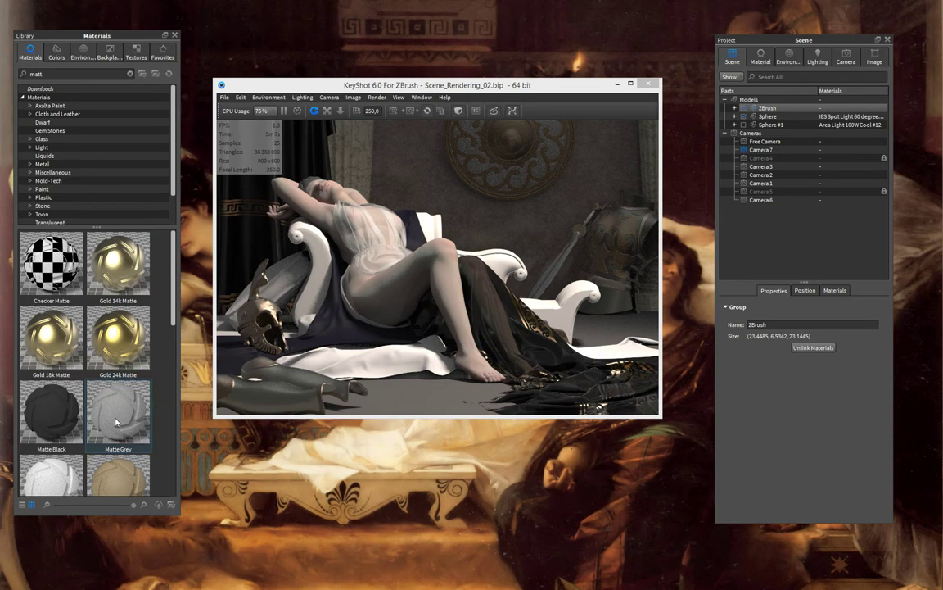
{"action": "left_click_drag", "start_coordinate": [117, 422], "coordinate": [769, 109]}
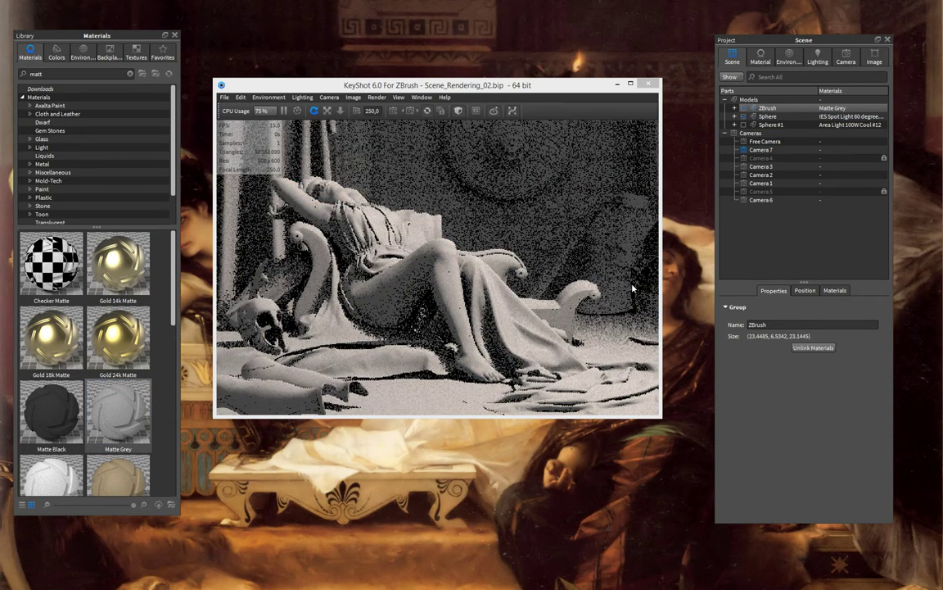
Open Matte Grey from the scene's materials list and change its type to Metal
{"action": "left_click_drag", "start_coordinate": [451, 85], "coordinate": [457, 78]}
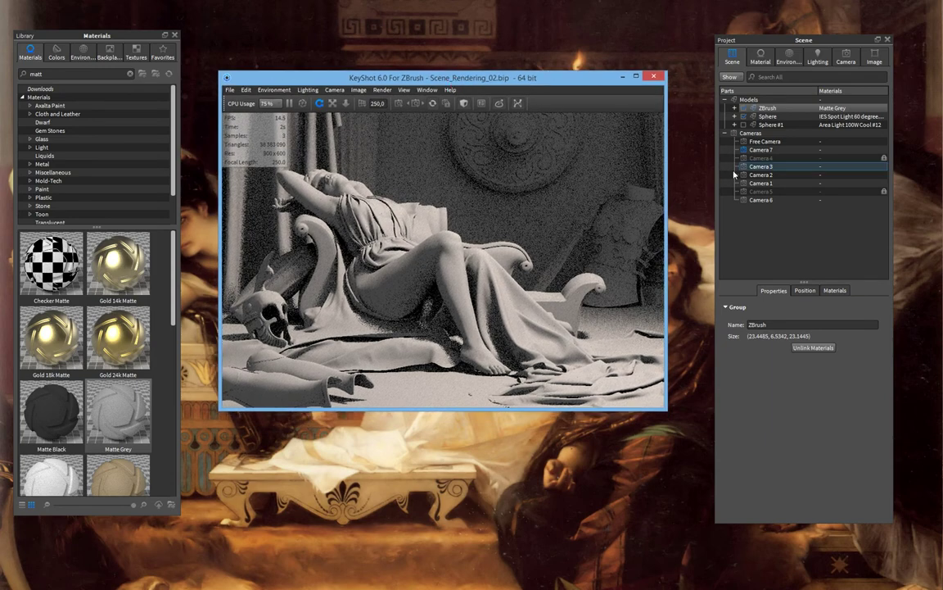
{"action": "left_click", "coordinate": [805, 289]}
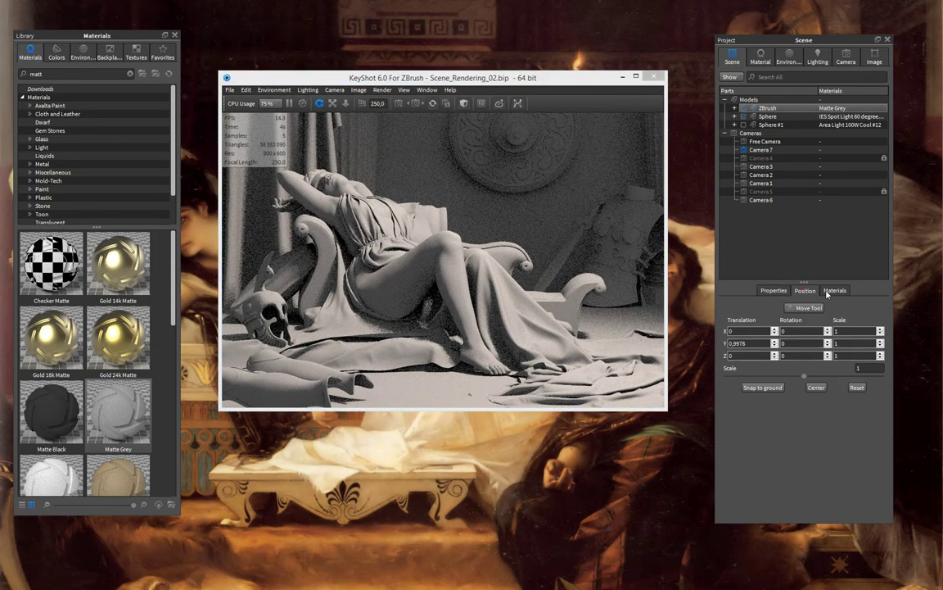
{"action": "left_click", "coordinate": [834, 290]}
{"action": "double_click", "coordinate": [739, 331]}
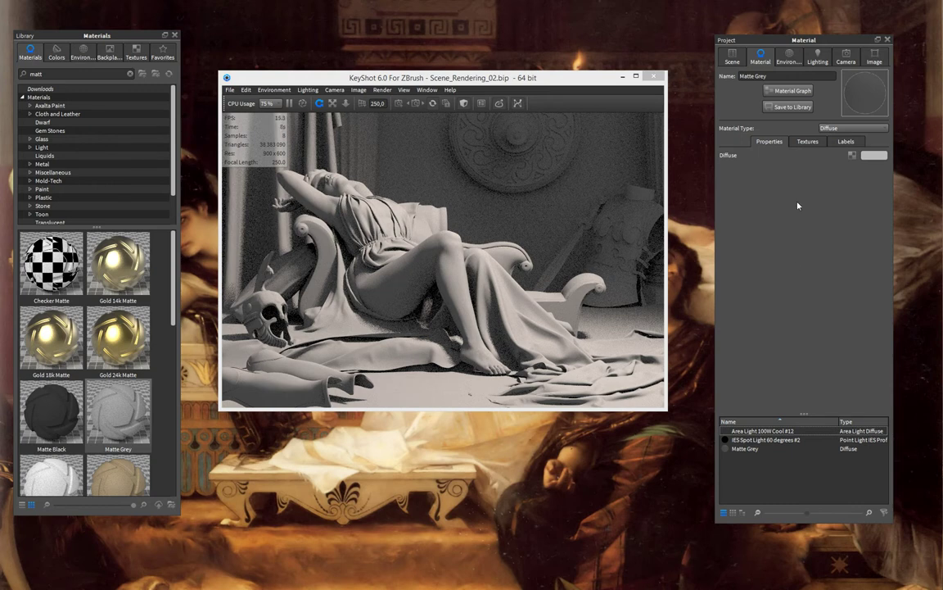
{"action": "left_click", "coordinate": [853, 128]}
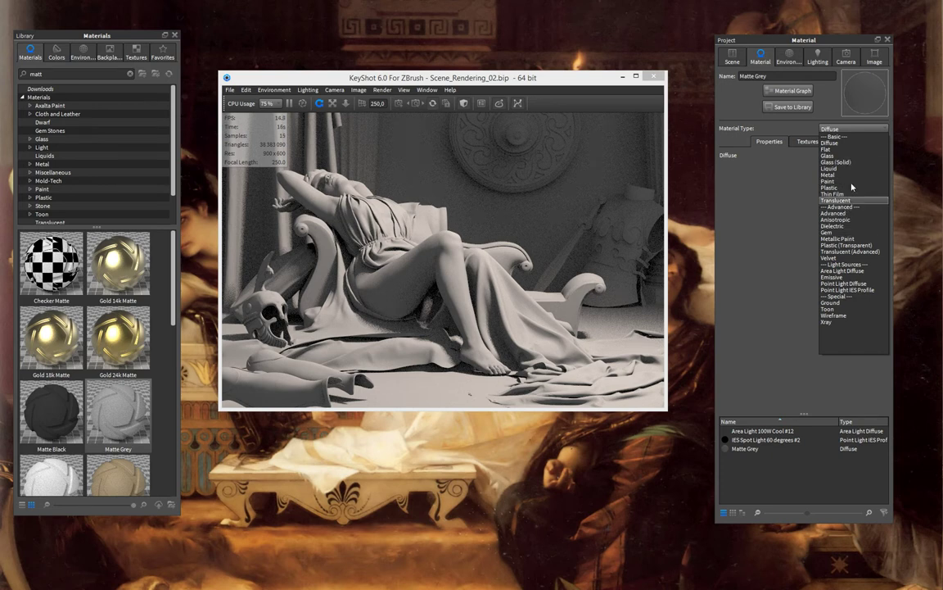
{"action": "key", "text": "Escape"}
{"action": "key", "text": "m"}
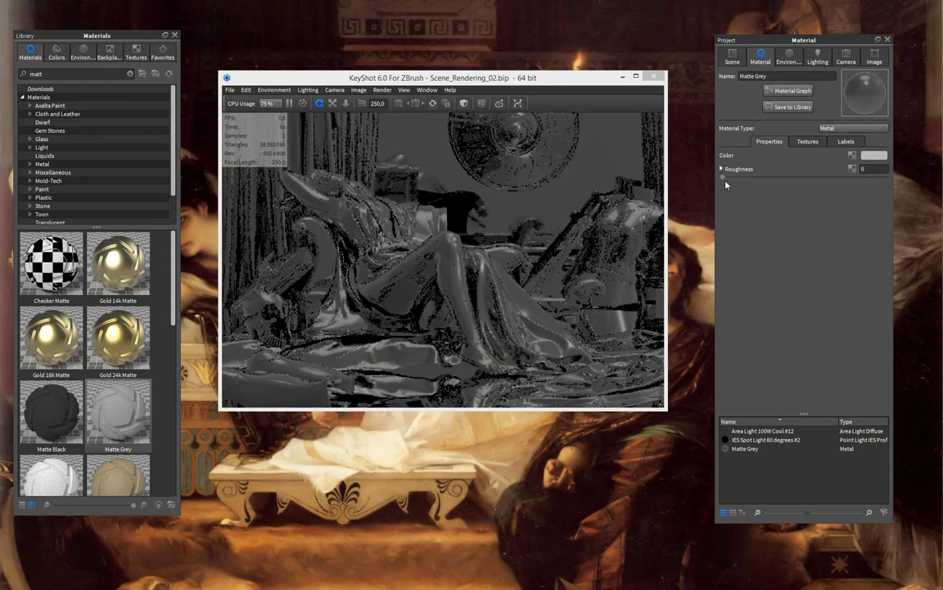
Give the metal a 50% grey colour and roughness 0.25
{"action": "left_click", "coordinate": [878, 157]}
{"action": "left_click", "coordinate": [752, 120]}
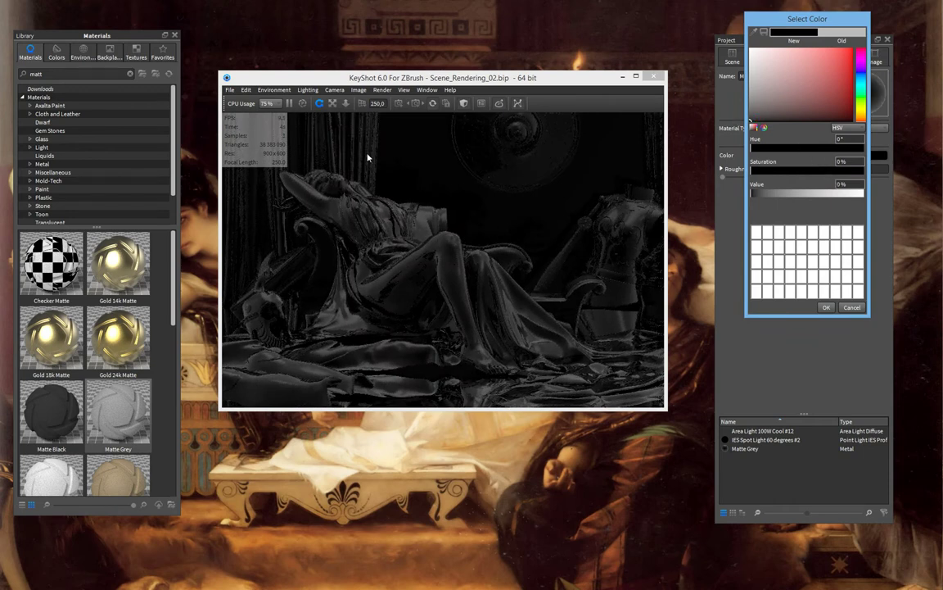
{"action": "left_click", "coordinate": [750, 81]}
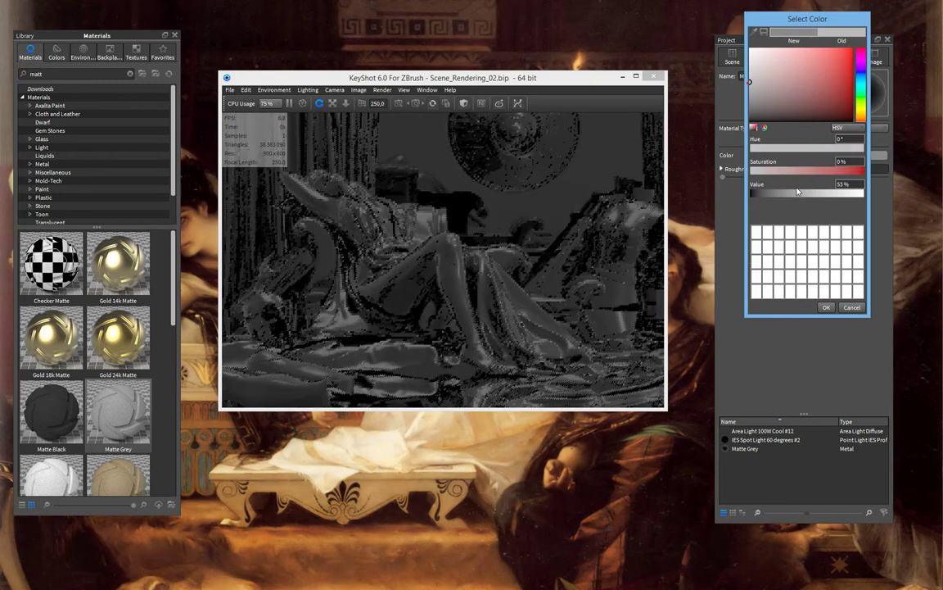
{"action": "left_click", "coordinate": [846, 185]}
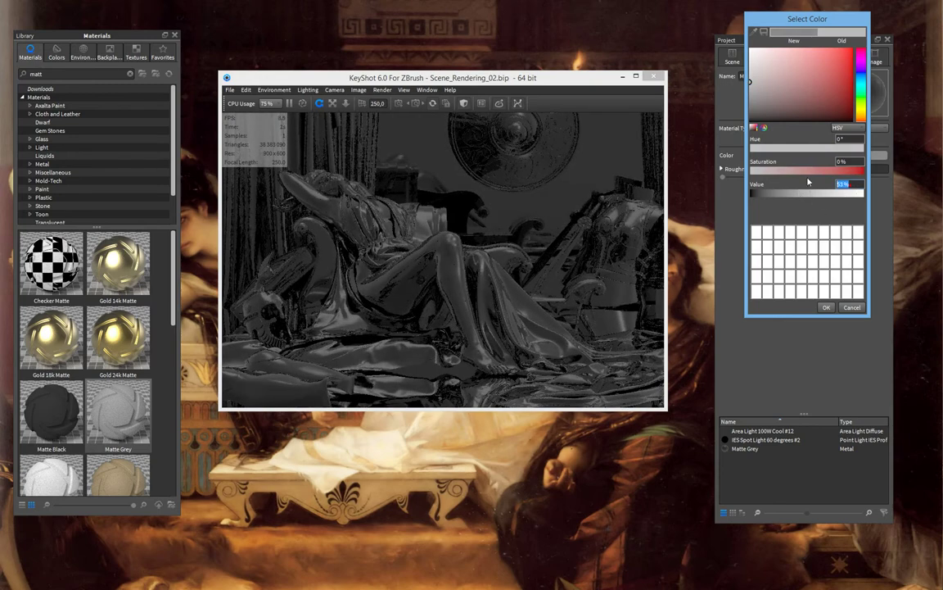
{"action": "type", "text": "50"}
{"action": "left_click", "coordinate": [827, 308]}
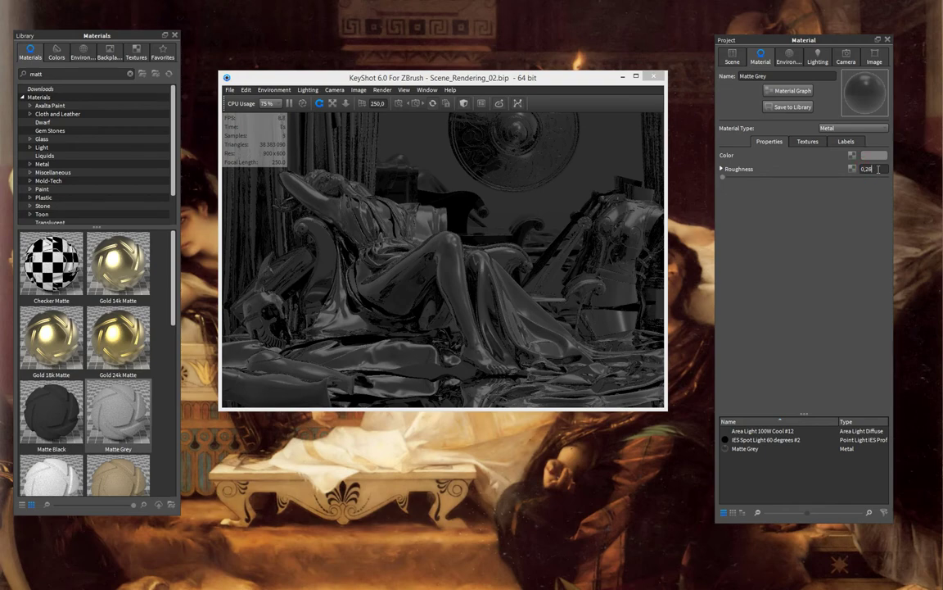
{"action": "key", "text": "Return"}
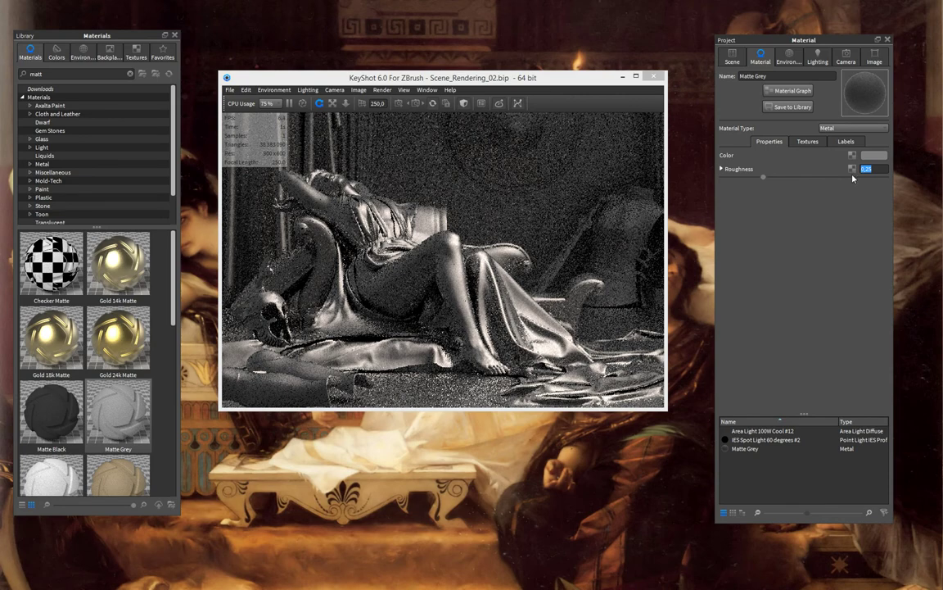
Change Matte Grey to a Velvet material with a black diffuse colour
{"action": "left_click", "coordinate": [868, 129]}
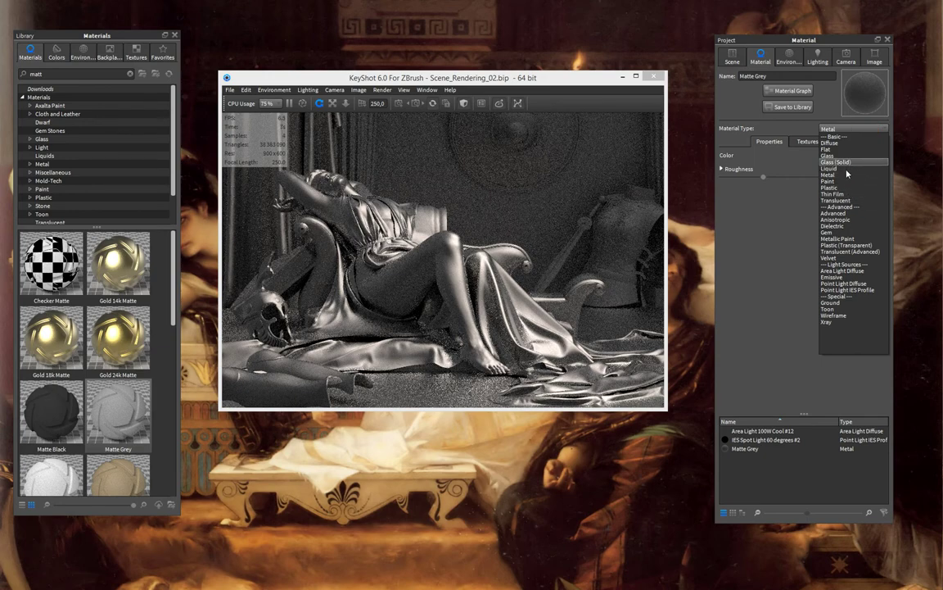
{"action": "key", "text": "Escape"}
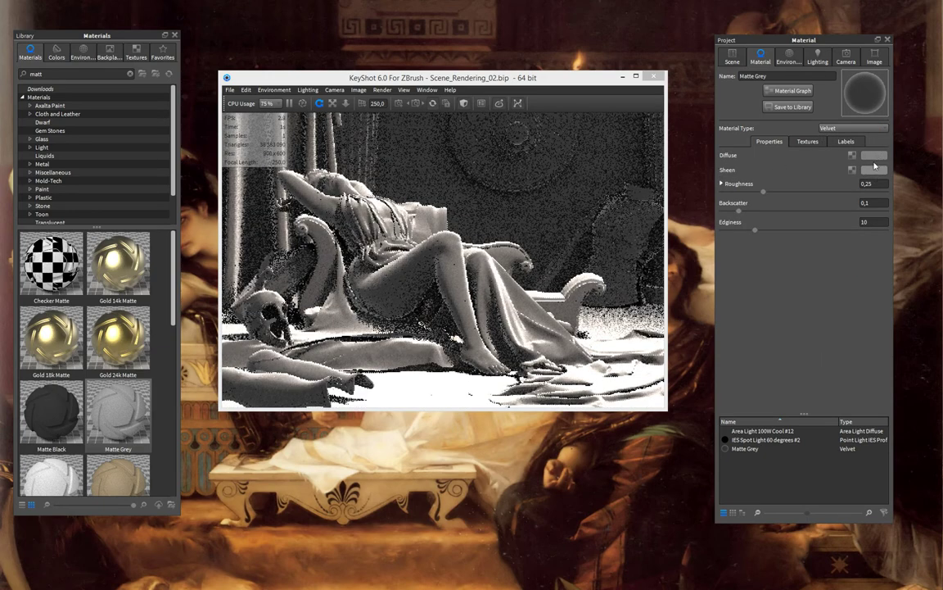
{"action": "left_click", "coordinate": [873, 155]}
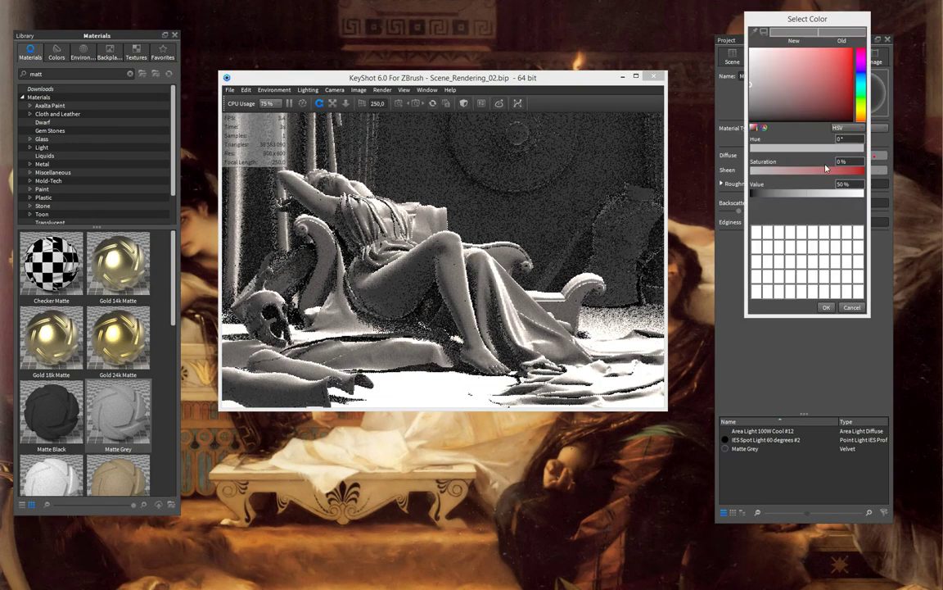
{"action": "left_click", "coordinate": [826, 307]}
Set the velvet sheen to 46% grey, backscatter 0.133 and roughness about 0.139
{"action": "left_click", "coordinate": [878, 155]}
{"action": "left_click", "coordinate": [749, 97]}
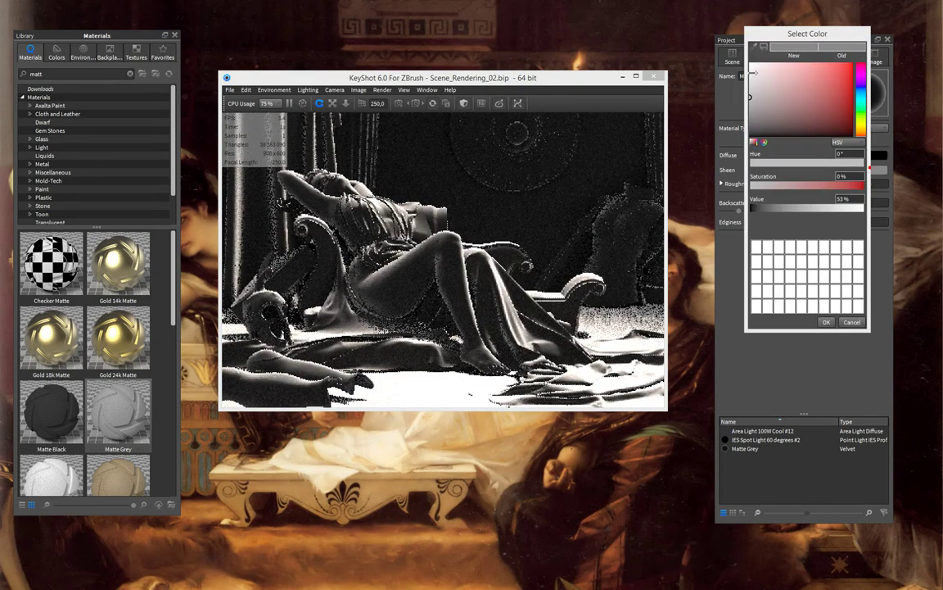
{"action": "left_click", "coordinate": [751, 65]}
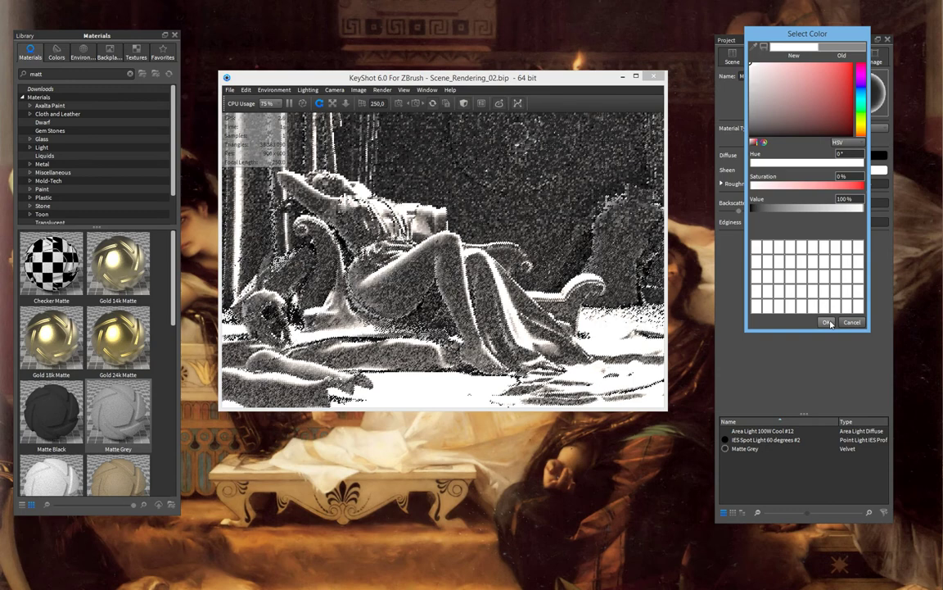
{"action": "left_click", "coordinate": [760, 92]}
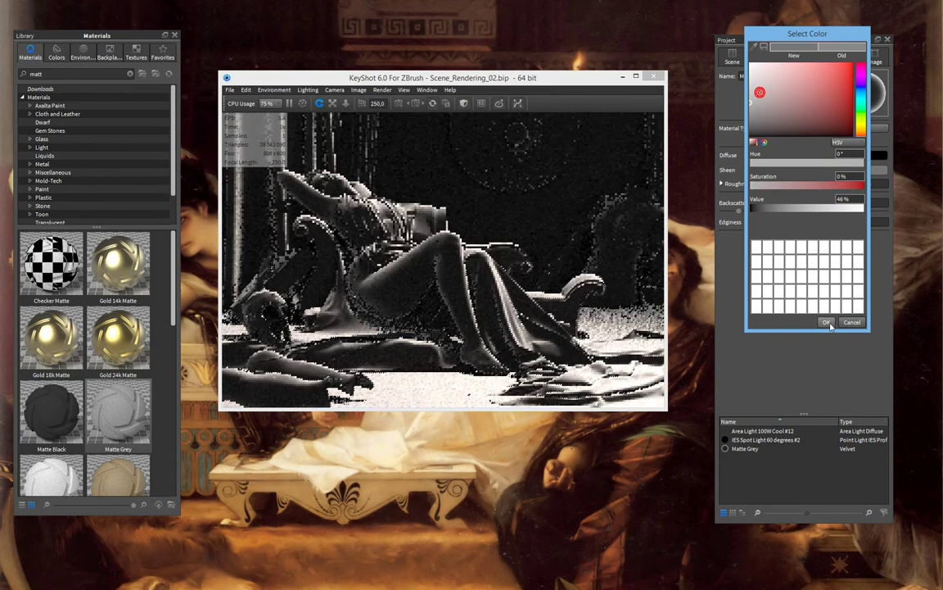
{"action": "left_click", "coordinate": [827, 321]}
{"action": "left_click_drag", "start_coordinate": [738, 212], "coordinate": [768, 230]}
{"action": "left_click_drag", "start_coordinate": [764, 193], "coordinate": [745, 192]}
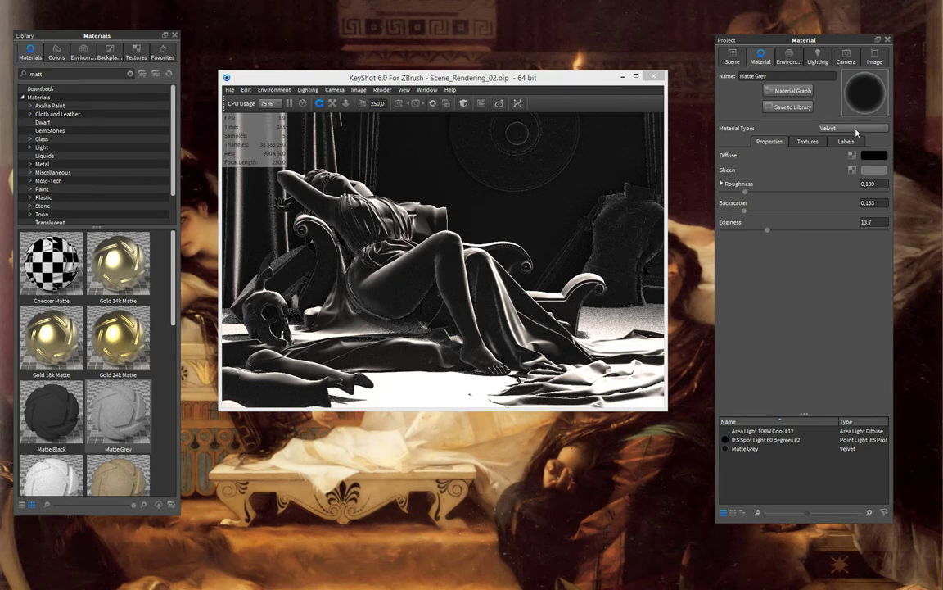
{"action": "left_click", "coordinate": [856, 130]}
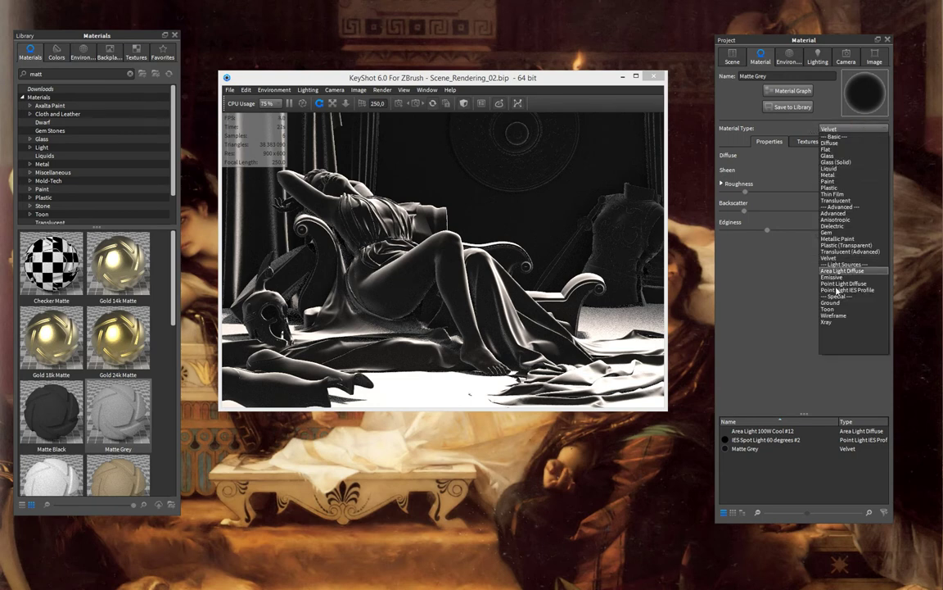
{"action": "left_click", "coordinate": [782, 291]}
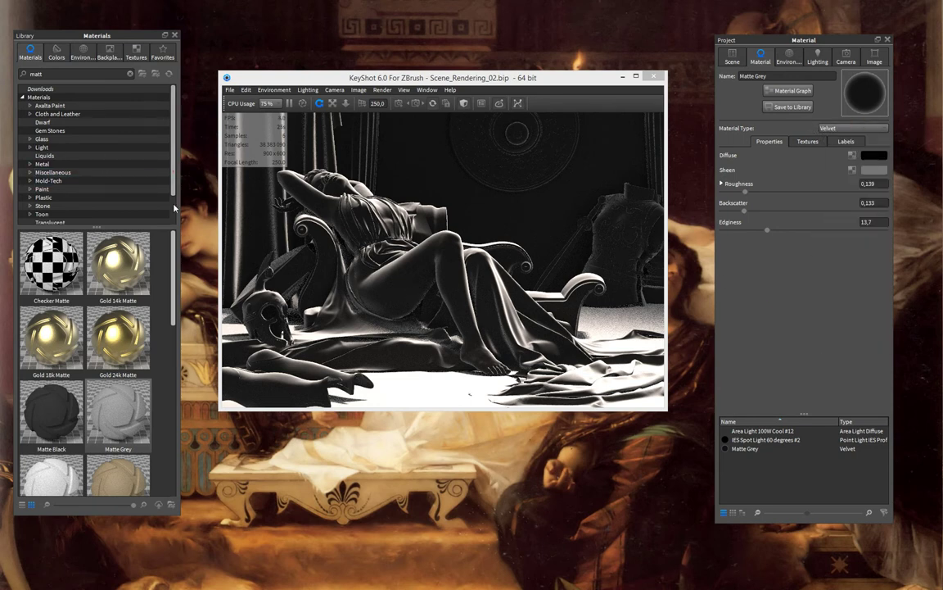
Apply Toon Outline Black from the Toon library to the ZBrush model and open its settings
{"action": "left_click_drag", "start_coordinate": [173, 142], "coordinate": [173, 171]}
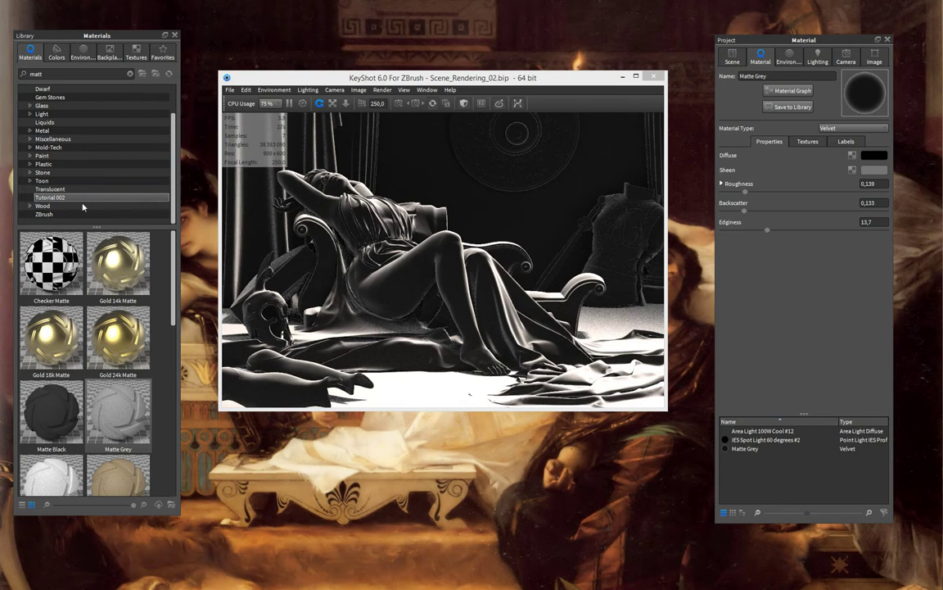
{"action": "left_click", "coordinate": [41, 180]}
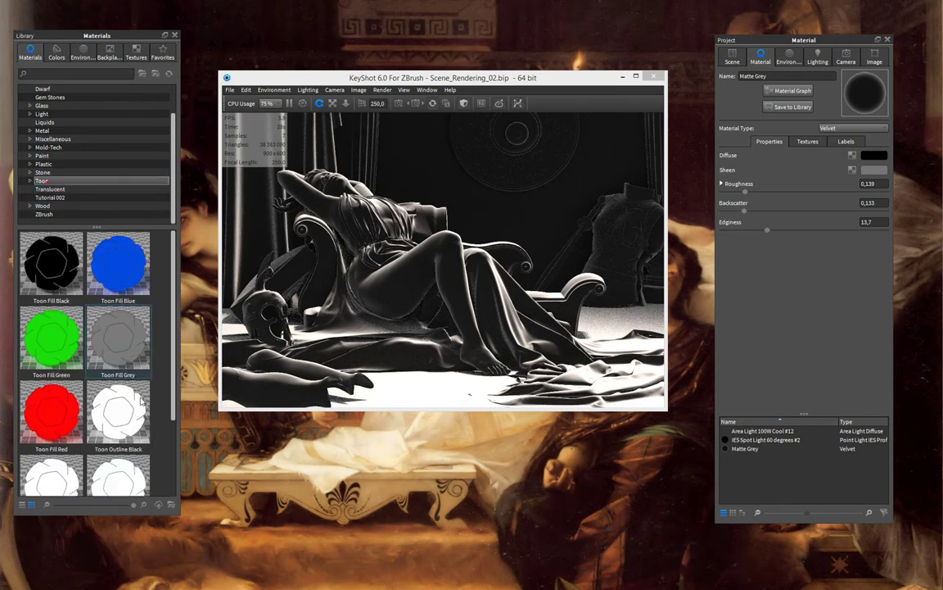
{"action": "left_click", "coordinate": [741, 54]}
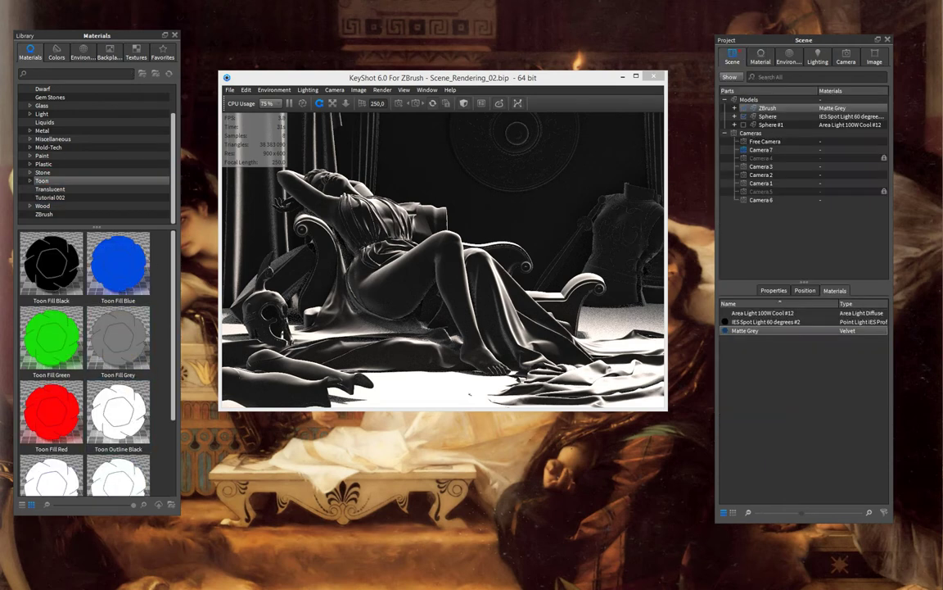
{"action": "left_click_drag", "start_coordinate": [117, 417], "coordinate": [762, 109]}
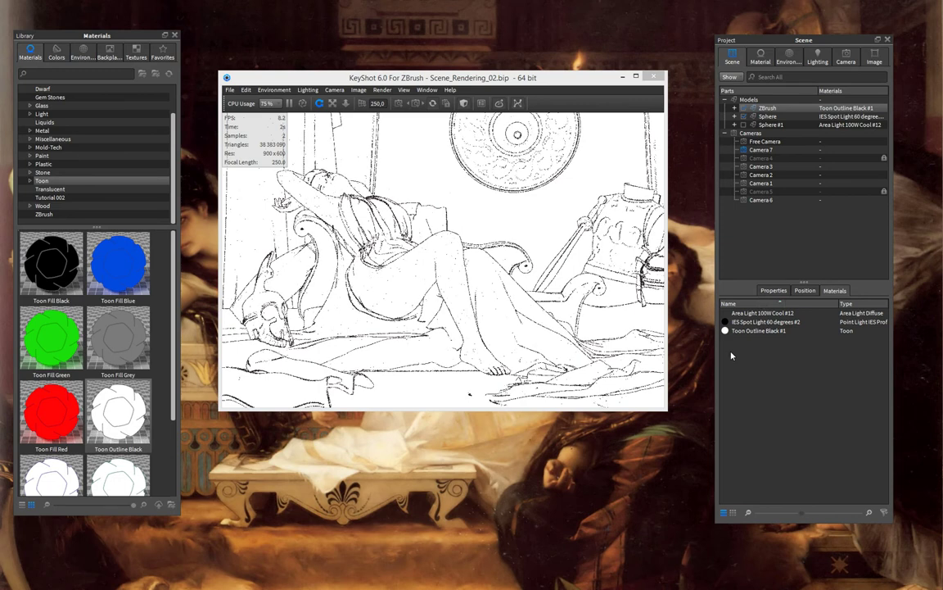
{"action": "double_click", "coordinate": [740, 331]}
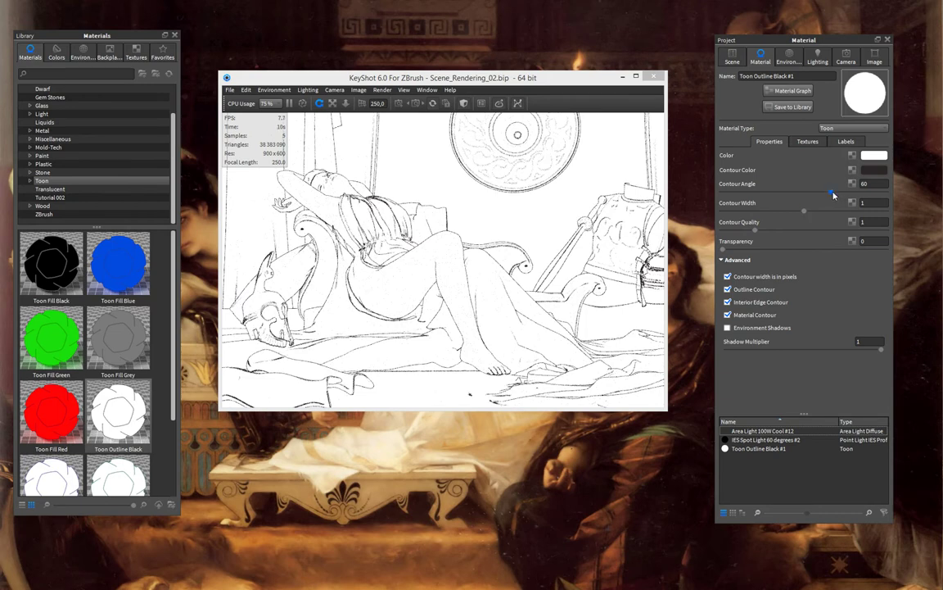
Set Contour Width to 8 and Contour Quality to 4
{"action": "left_click", "coordinate": [876, 185]}
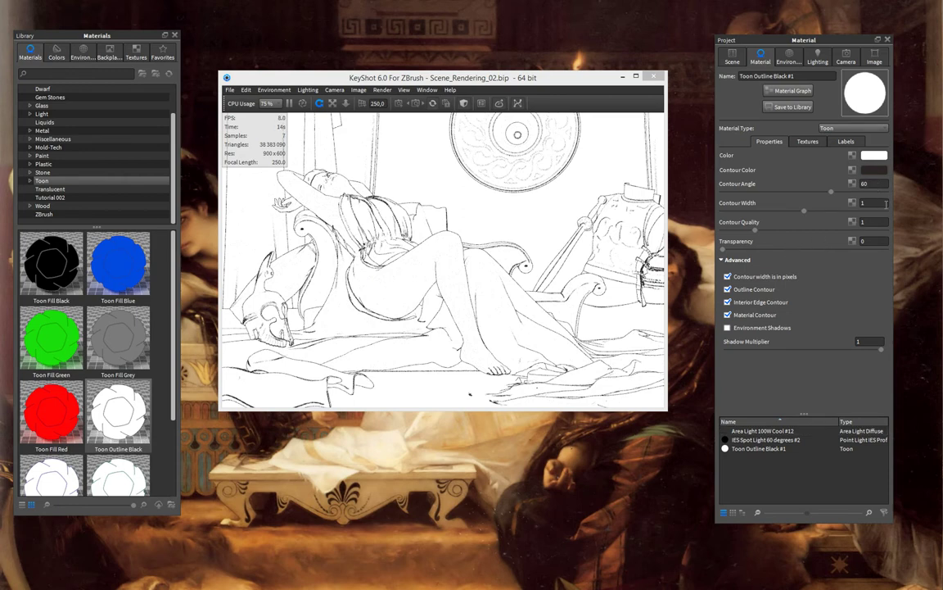
{"action": "key", "text": "ctrl+a"}
{"action": "type", "text": "8"}
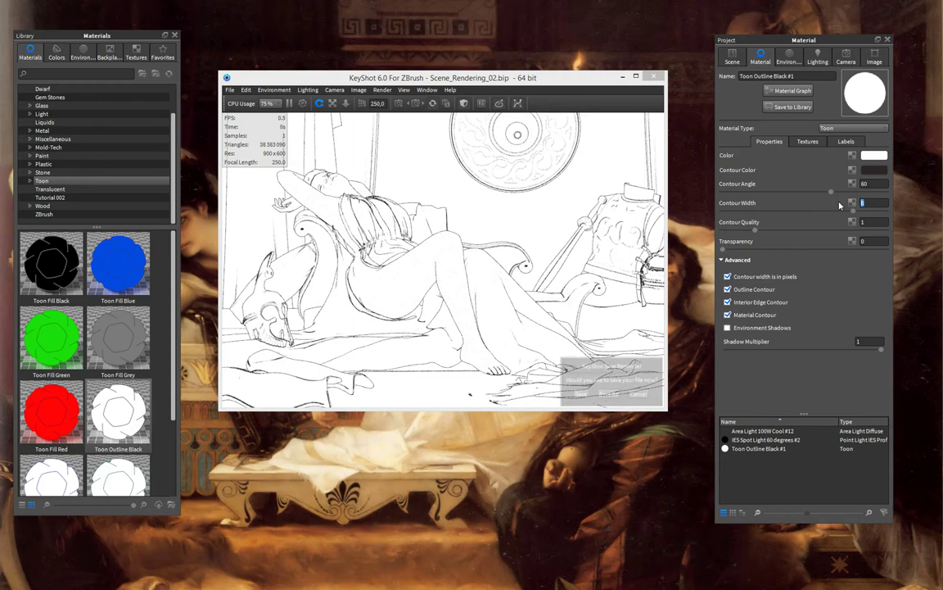
{"action": "key", "text": "Return"}
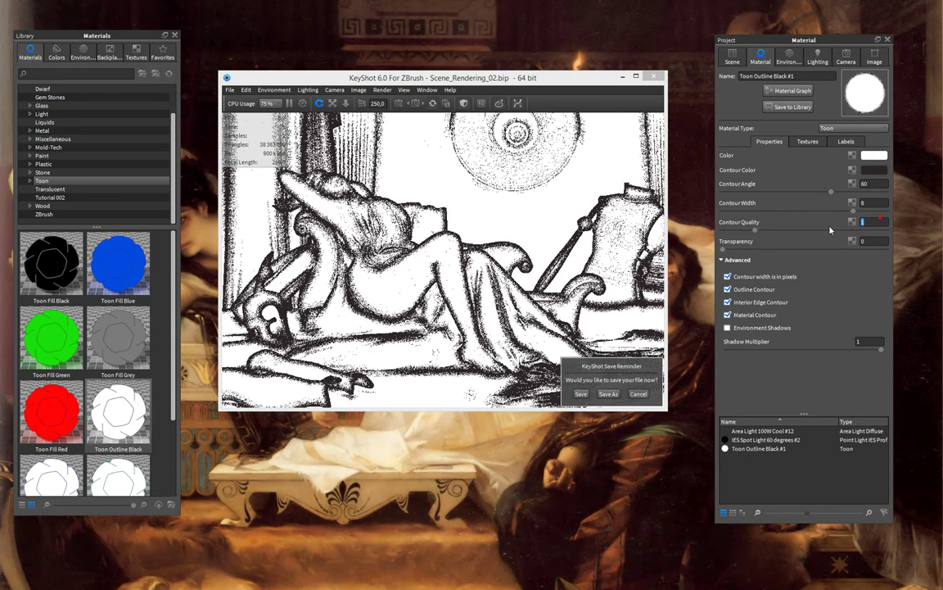
{"action": "left_click_drag", "start_coordinate": [754, 230], "coordinate": [829, 231]}
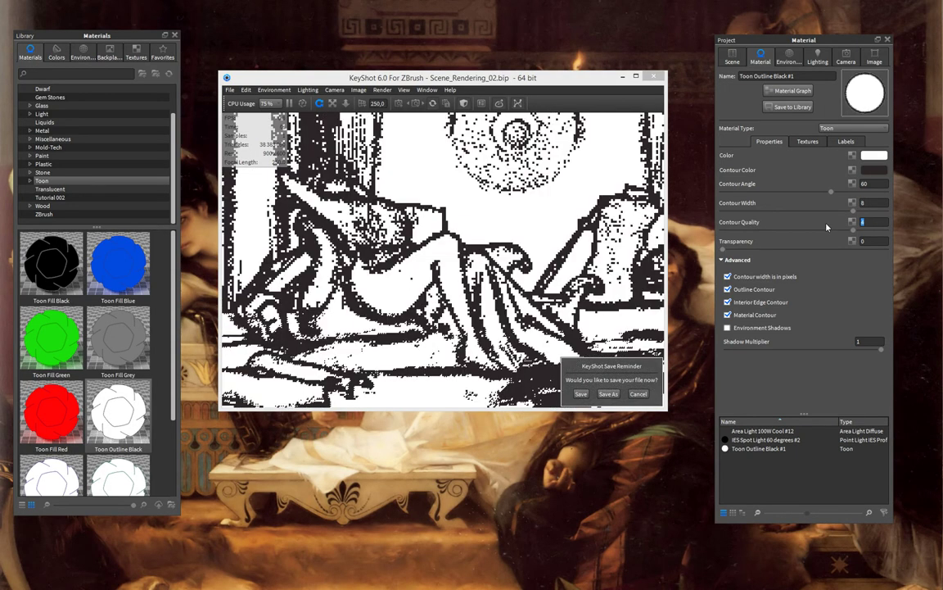
{"action": "left_click", "coordinate": [422, 85]}
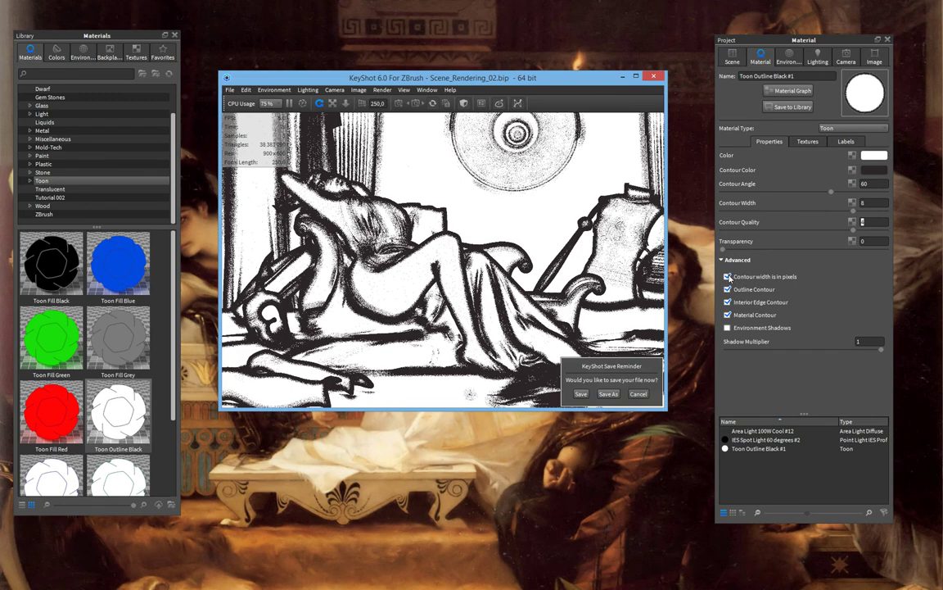
{"action": "left_click", "coordinate": [727, 277]}
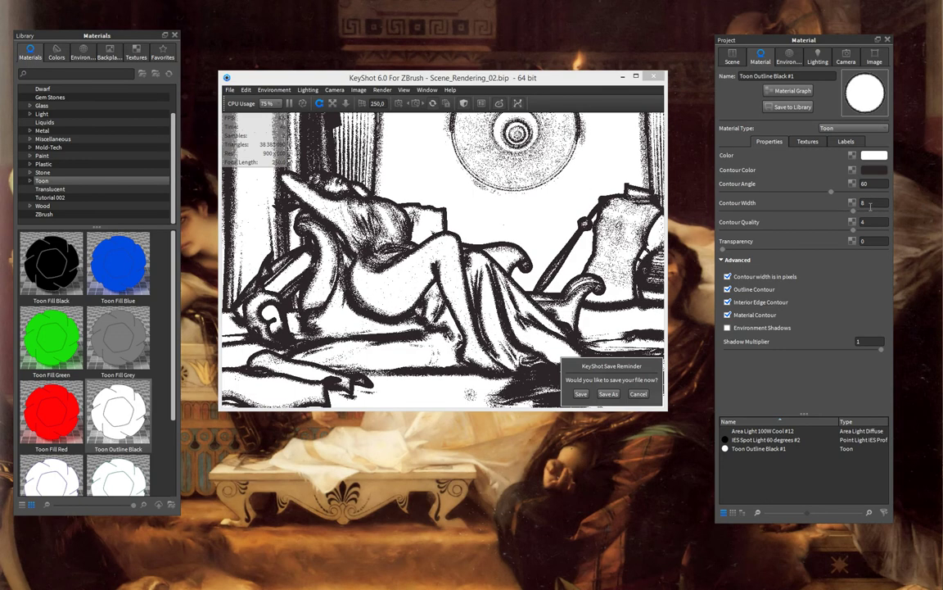
{"action": "type", "text": "8"}
{"action": "key", "text": "Return"}
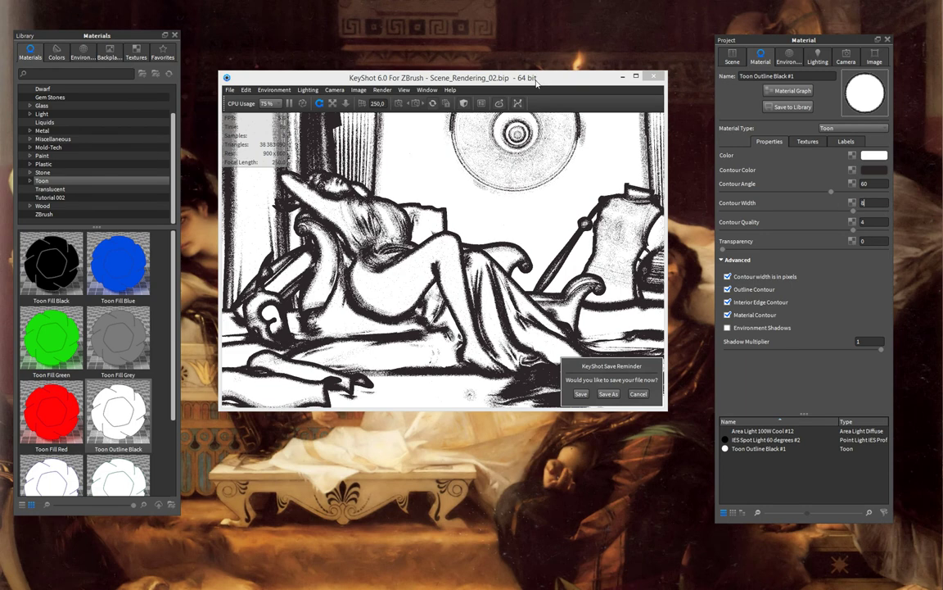
{"action": "left_click", "coordinate": [537, 82]}
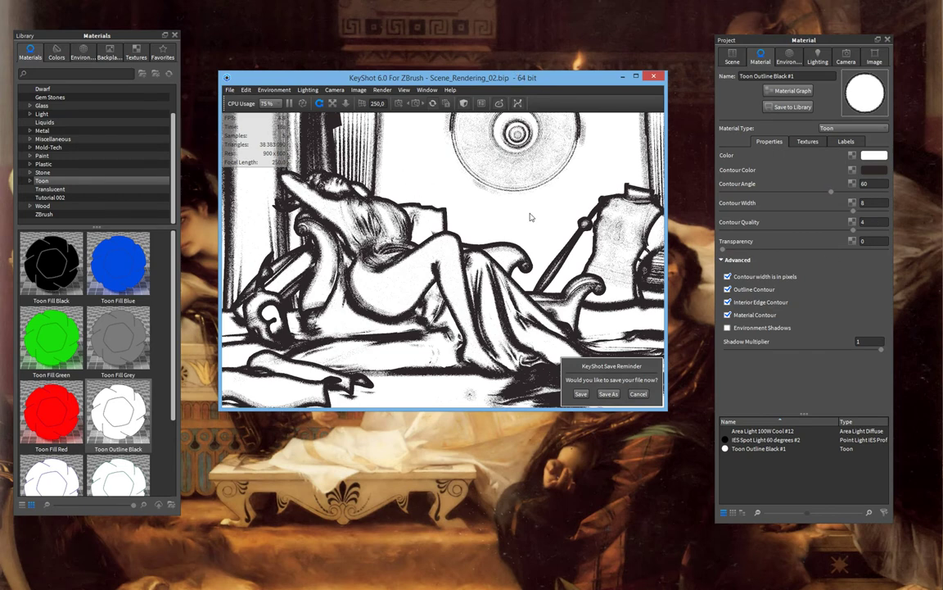
{"action": "left_click", "coordinate": [875, 188]}
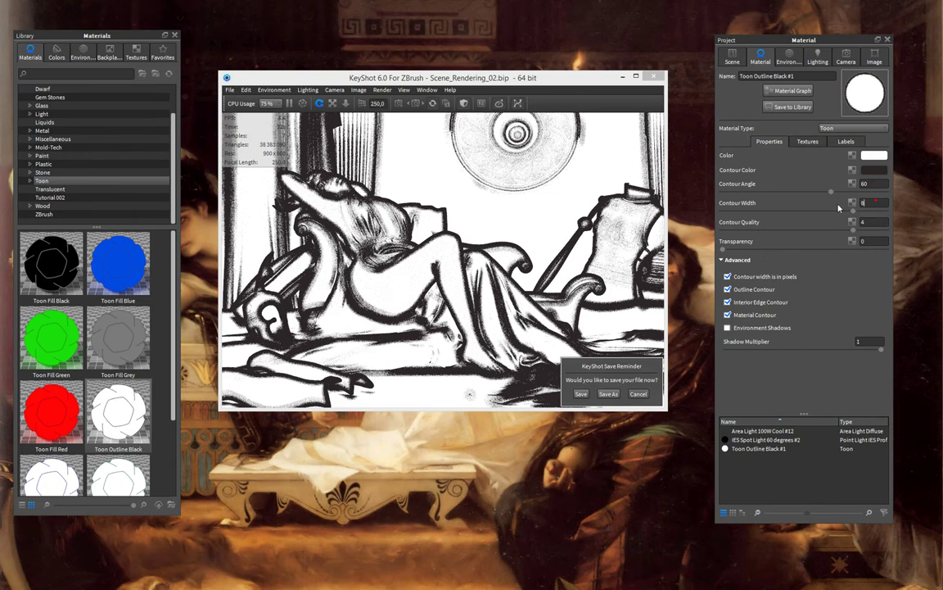
{"action": "key", "text": "Return"}
Set the Contour Angle from 60 to 180
{"action": "left_click", "coordinate": [472, 81]}
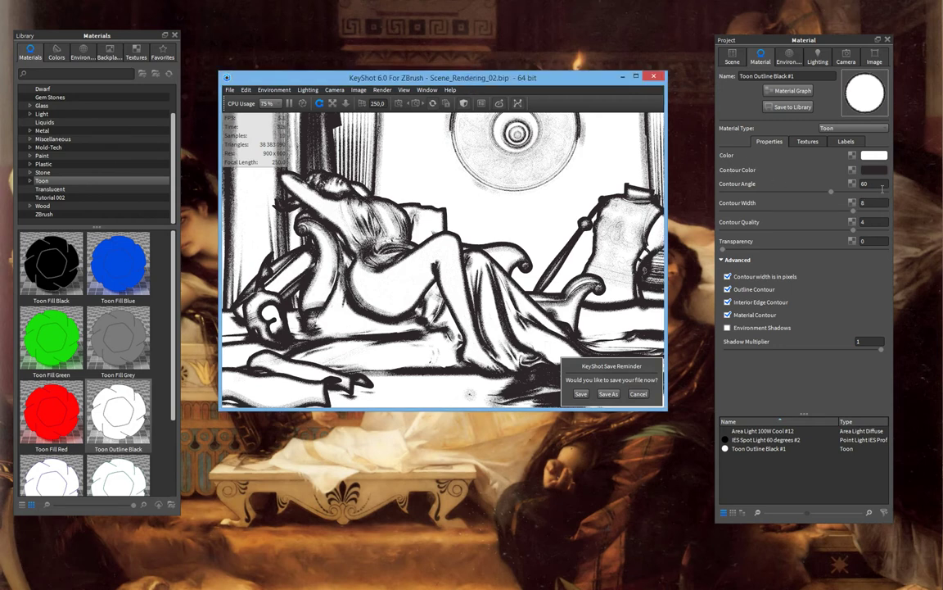
{"action": "left_click_drag", "start_coordinate": [882, 187], "coordinate": [848, 186]}
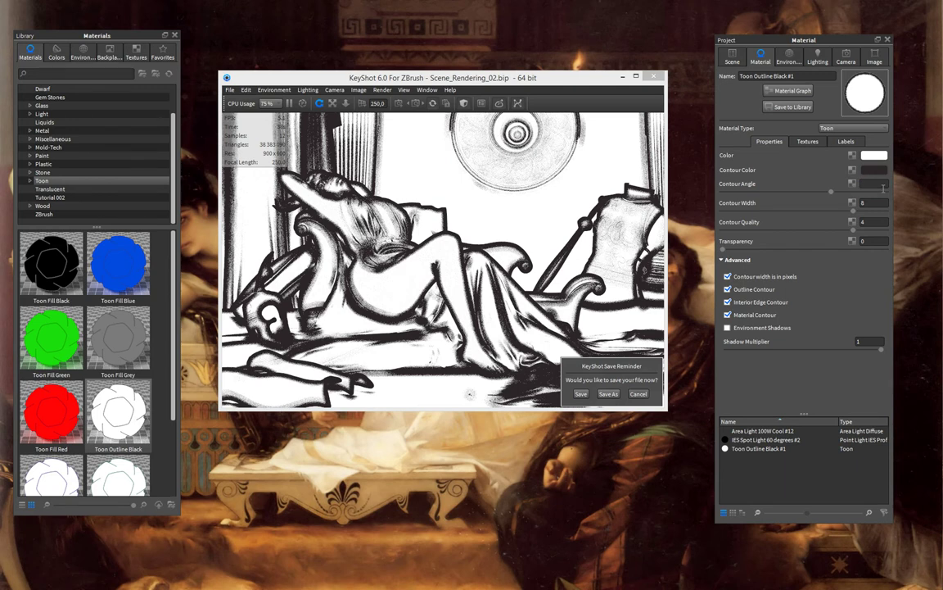
{"action": "type", "text": "180"}
{"action": "key", "text": "Return"}
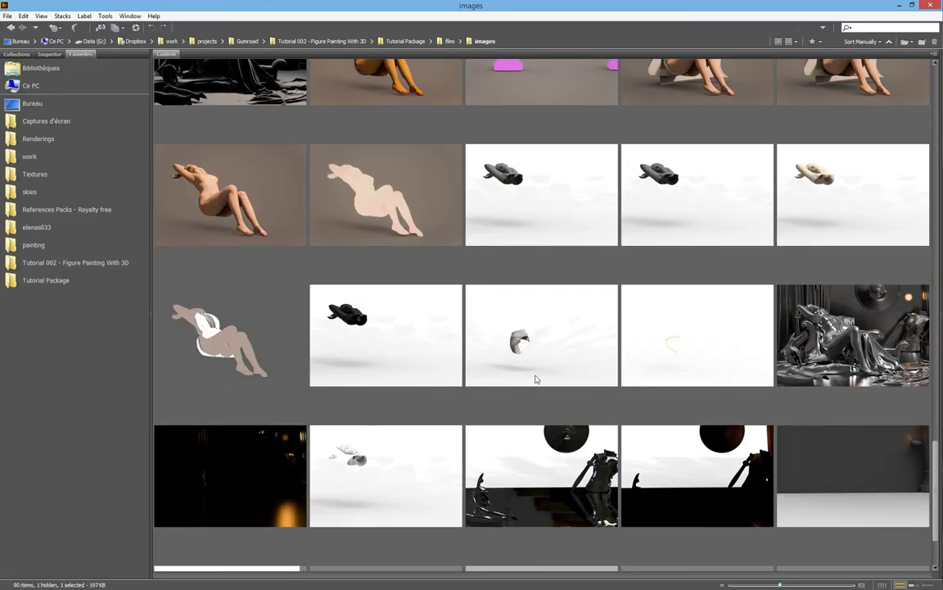
Preview the earlier line-drawing render full screen in Bridge, then close the preview
{"action": "left_click", "coordinate": [560, 182]}
{"action": "scroll", "coordinate": [561, 182], "scroll_direction": "up", "scroll_amount": 1}
{"action": "scroll", "coordinate": [560, 181], "scroll_direction": "up", "scroll_amount": 1}
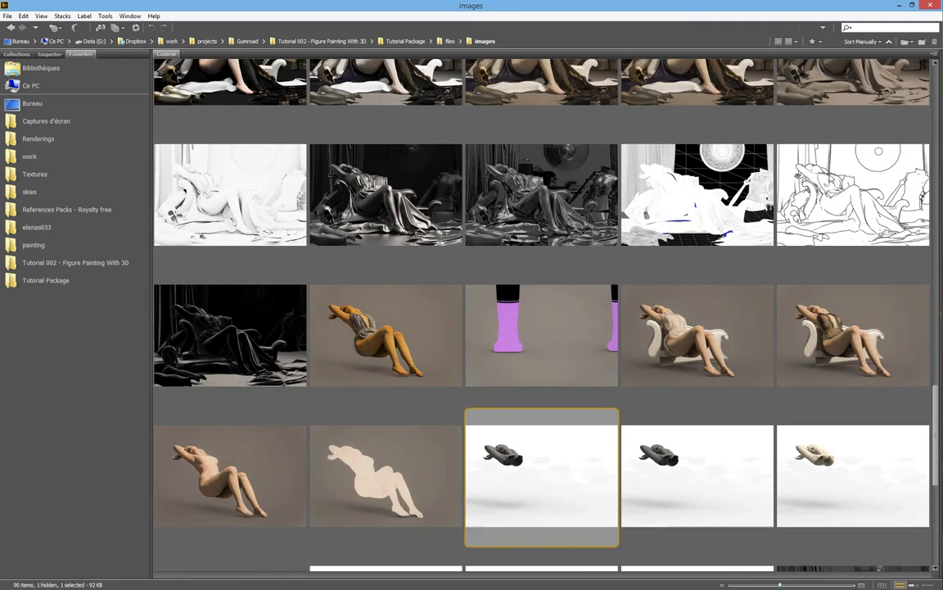
{"action": "left_click", "coordinate": [828, 173]}
{"action": "key", "text": "space"}
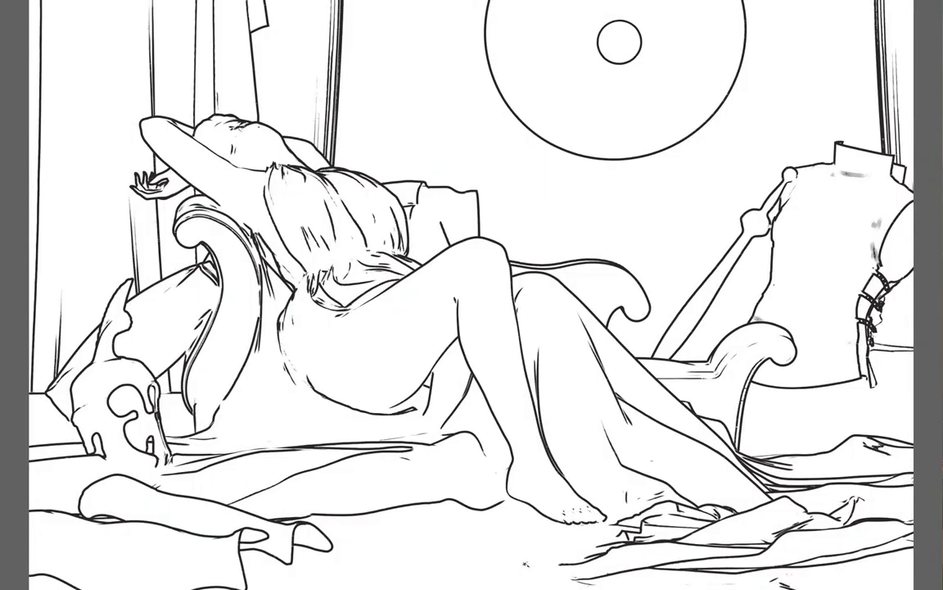
{"action": "key", "text": "space"}
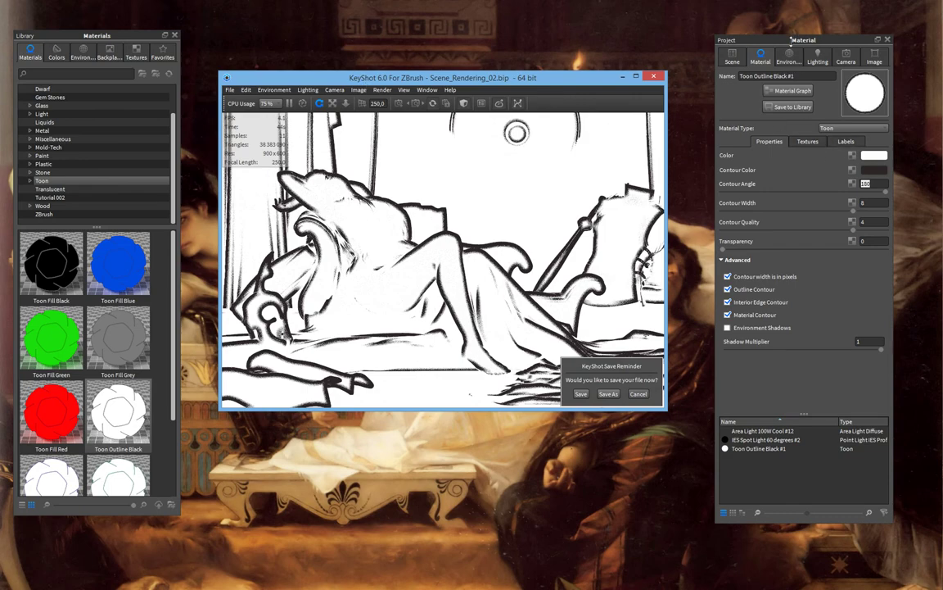
Rearrange the material and render windows and switch Toon Outline Black #1 to Flat
{"action": "double_click", "coordinate": [719, 39]}
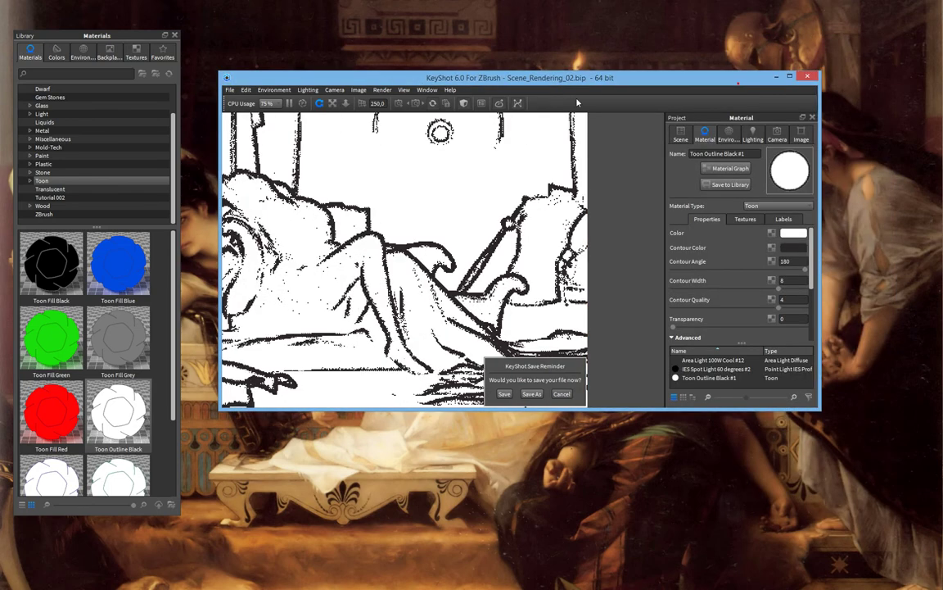
{"action": "double_click", "coordinate": [721, 117]}
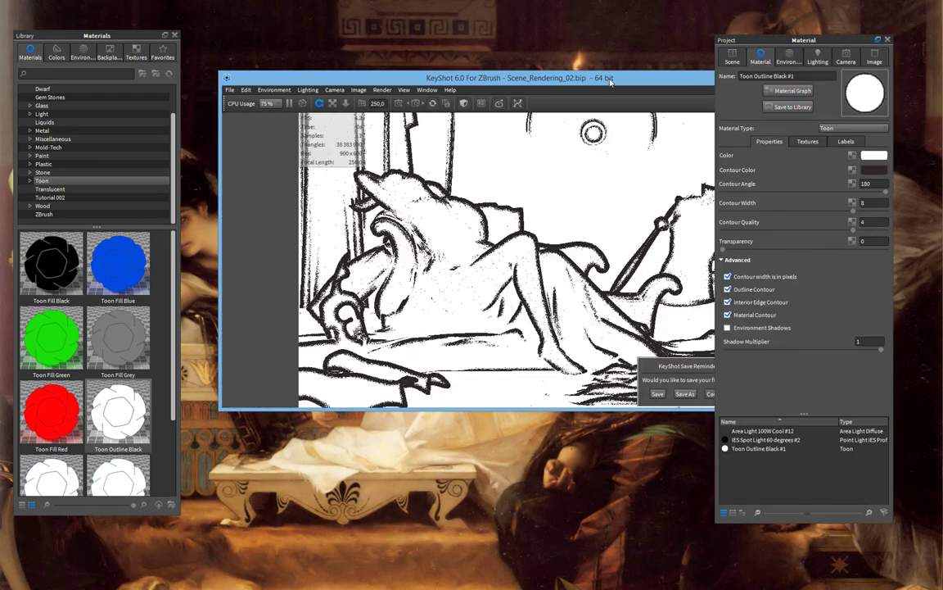
{"action": "left_click_drag", "start_coordinate": [606, 83], "coordinate": [510, 124]}
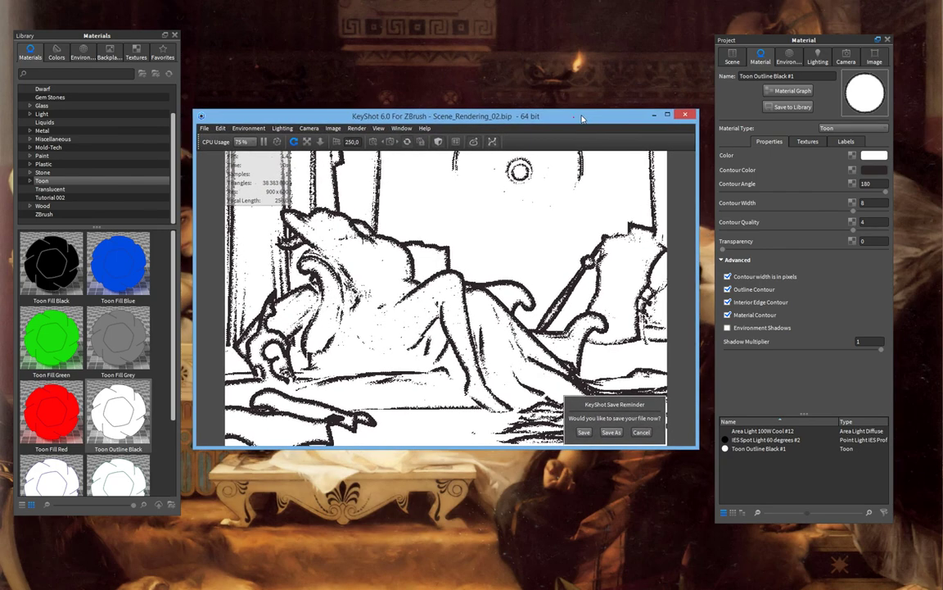
{"action": "left_click", "coordinate": [573, 116]}
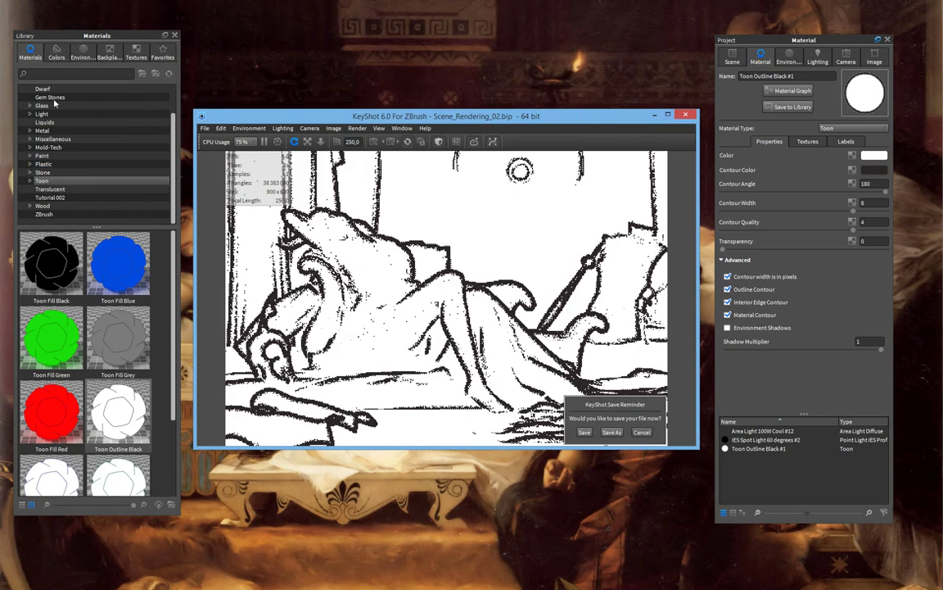
{"action": "left_click", "coordinate": [851, 130]}
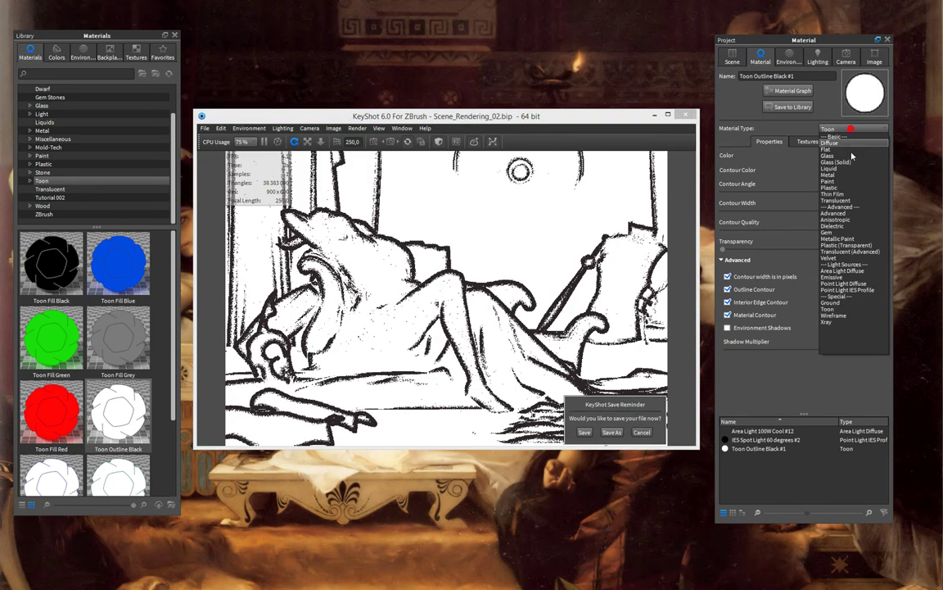
{"action": "left_click", "coordinate": [852, 150]}
Keep the flat colour white and assign an Occlusion texture to the Color slot
{"action": "left_click", "coordinate": [875, 156]}
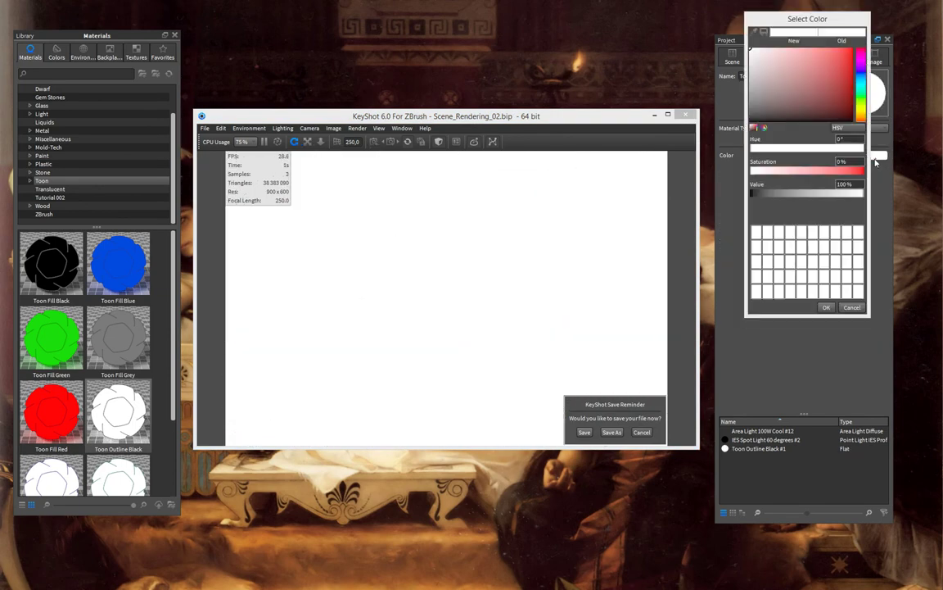
{"action": "left_click", "coordinate": [826, 307]}
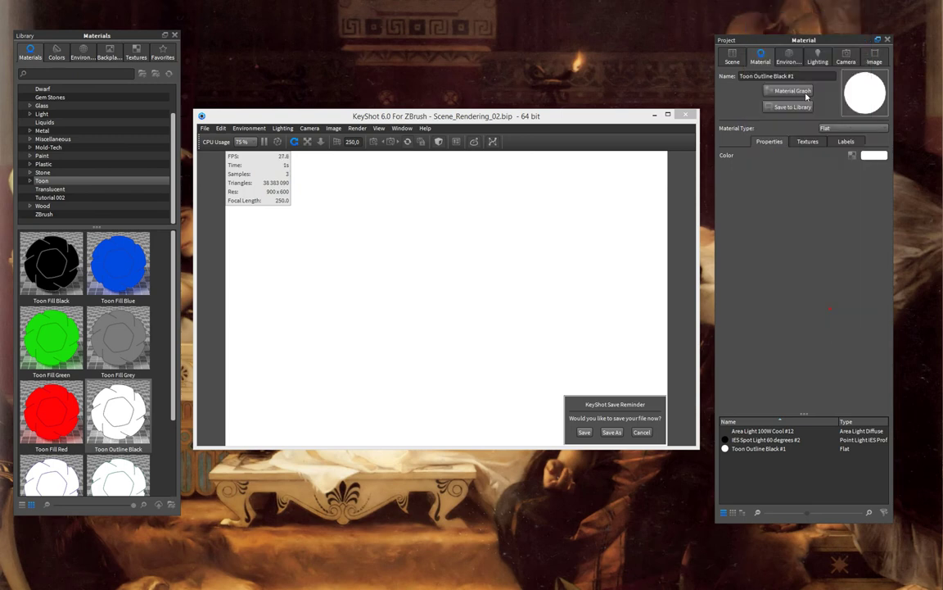
{"action": "left_click", "coordinate": [807, 140]}
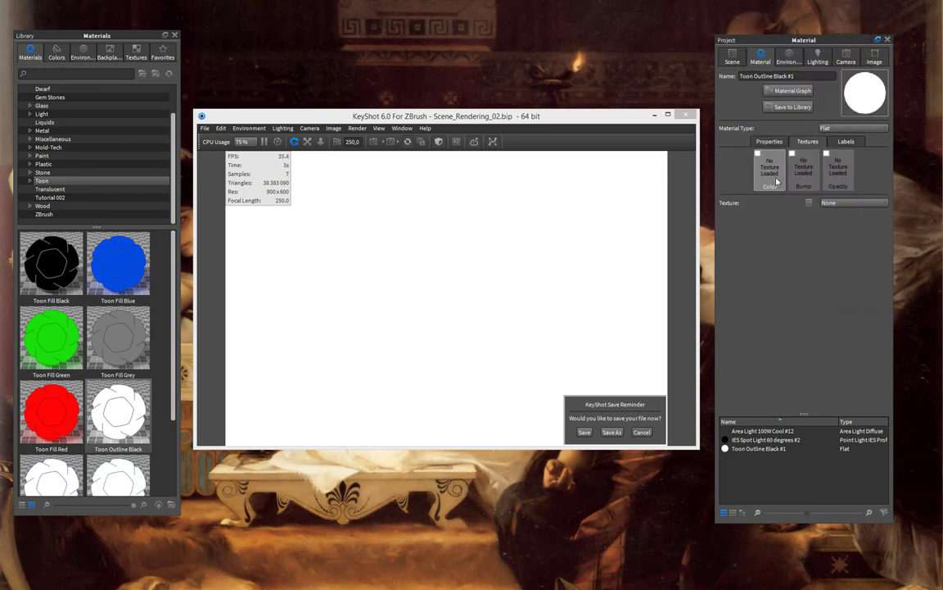
{"action": "left_click", "coordinate": [855, 203]}
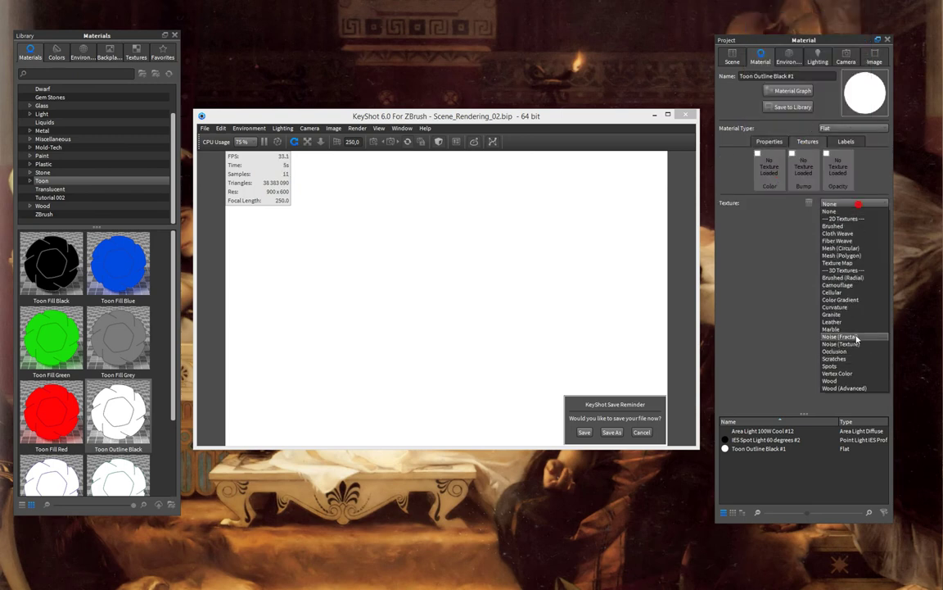
{"action": "left_click", "coordinate": [852, 351]}
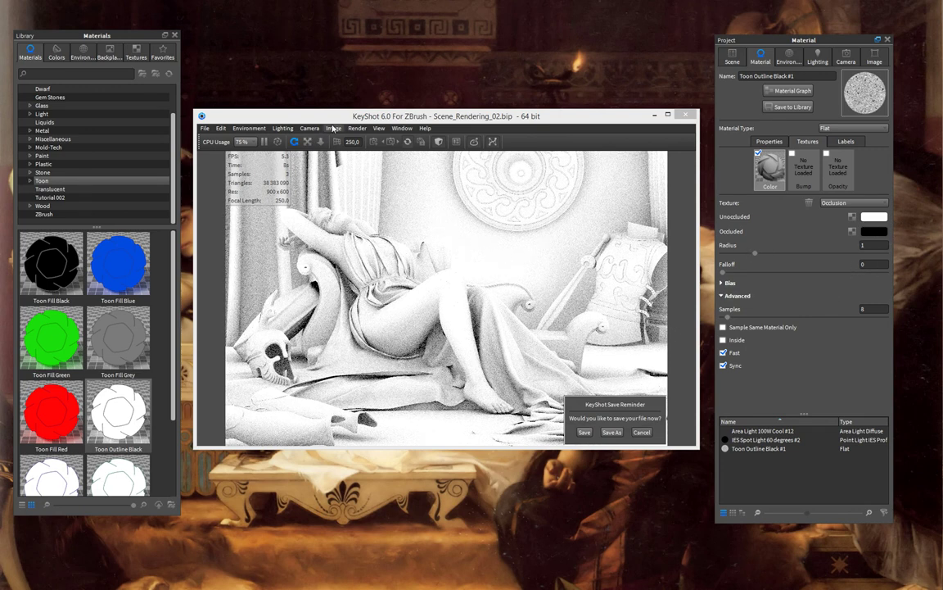
Cancel the save reminder, reposition the render window and switch to Adobe Bridge
{"action": "left_click_drag", "start_coordinate": [301, 115], "coordinate": [306, 107]}
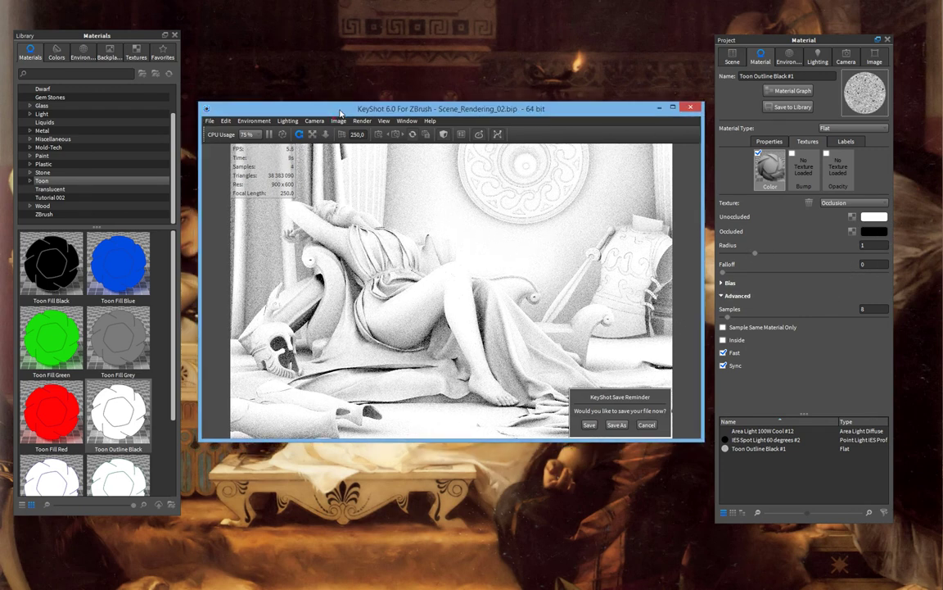
{"action": "left_click", "coordinate": [646, 423]}
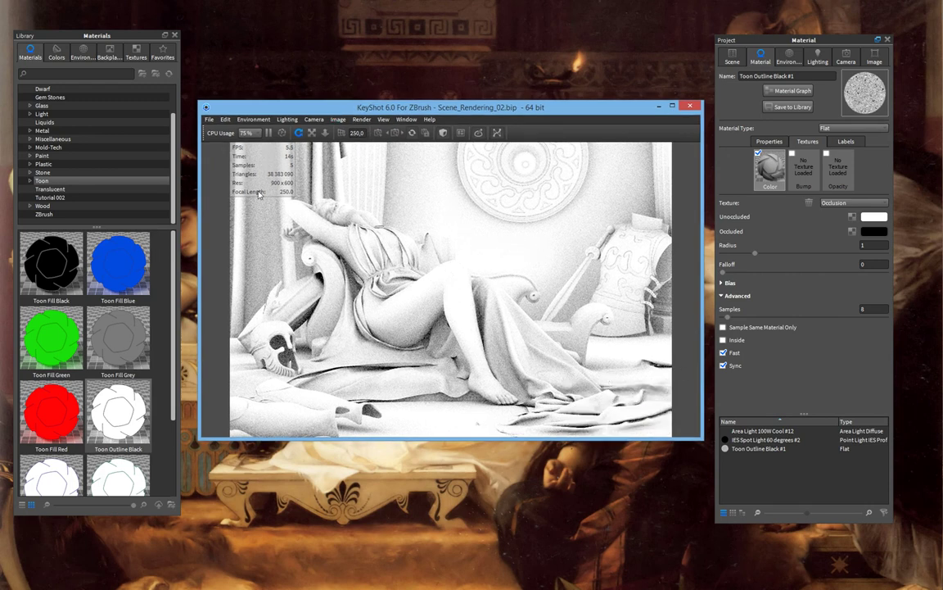
{"action": "left_click_drag", "start_coordinate": [327, 104], "coordinate": [327, 84]}
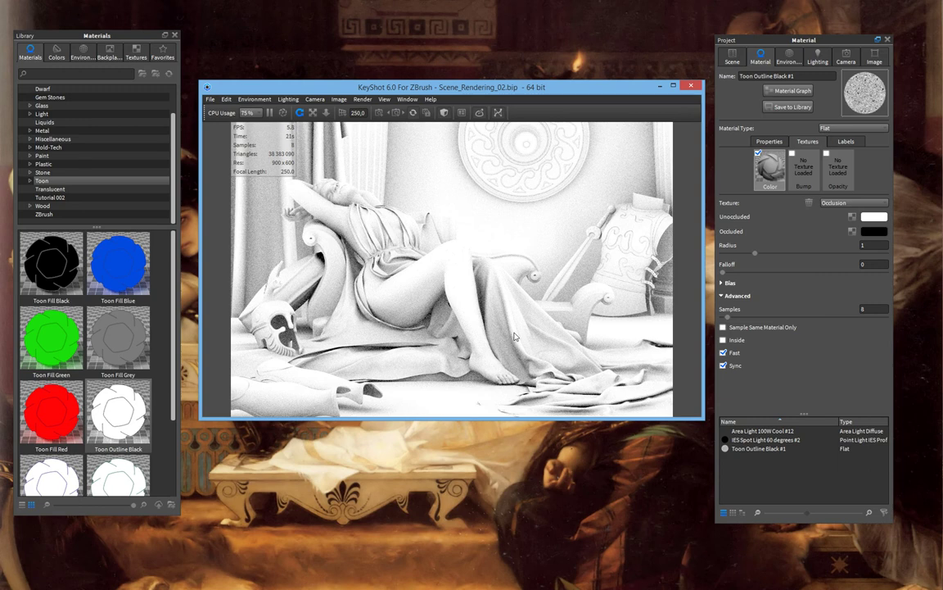
{"action": "left_click_drag", "start_coordinate": [564, 91], "coordinate": [561, 92]}
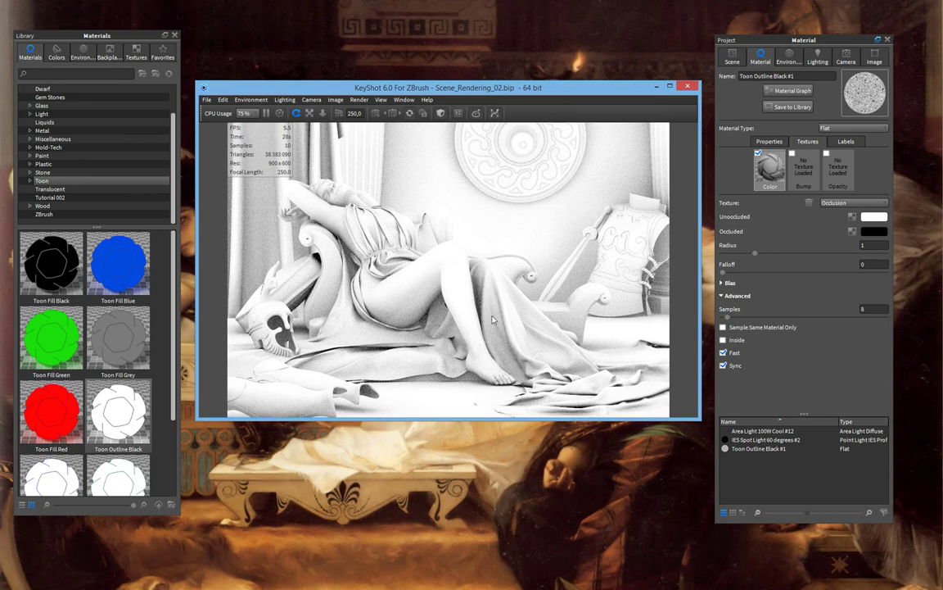
{"action": "mouse_move", "coordinate": [512, 94]}
{"action": "left_mouse_down"}
{"action": "mouse_move", "coordinate": [512, 72]}
{"action": "mouse_move", "coordinate": [513, 95]}
{"action": "left_mouse_up"}
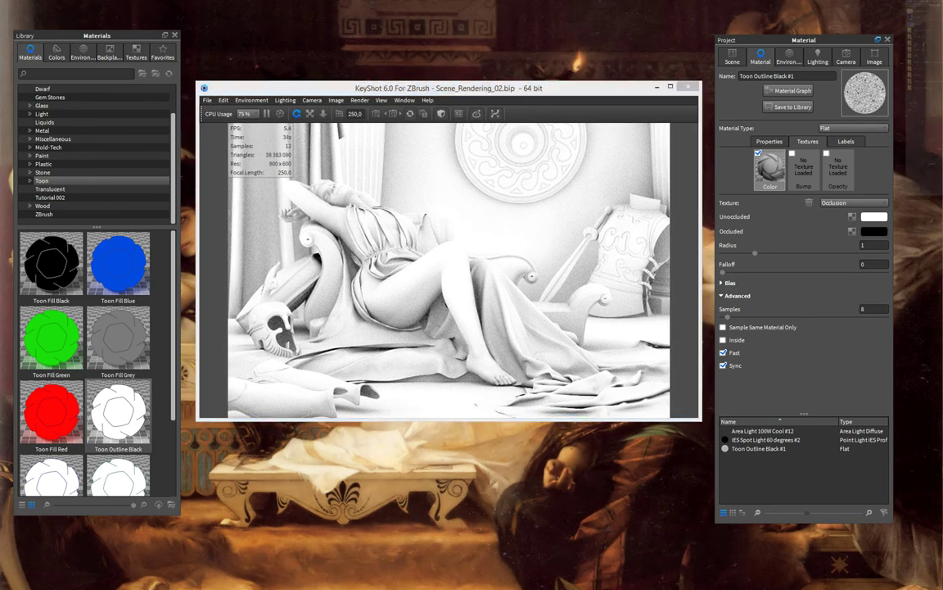
{"action": "key", "text": "alt+Tab"}
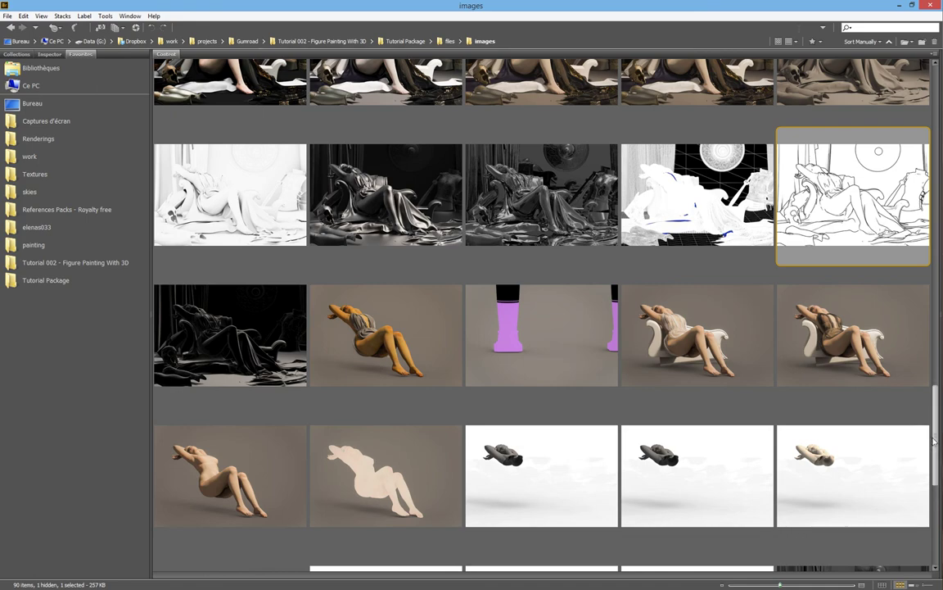
Scroll the Bridge images folder thumbnails to review the earlier render passes
{"action": "mouse_move", "coordinate": [938, 445]}
{"action": "left_mouse_down"}
{"action": "mouse_move", "coordinate": [938, 396]}
{"action": "mouse_move", "coordinate": [938, 501]}
{"action": "mouse_move", "coordinate": [938, 456]}
{"action": "left_mouse_up"}
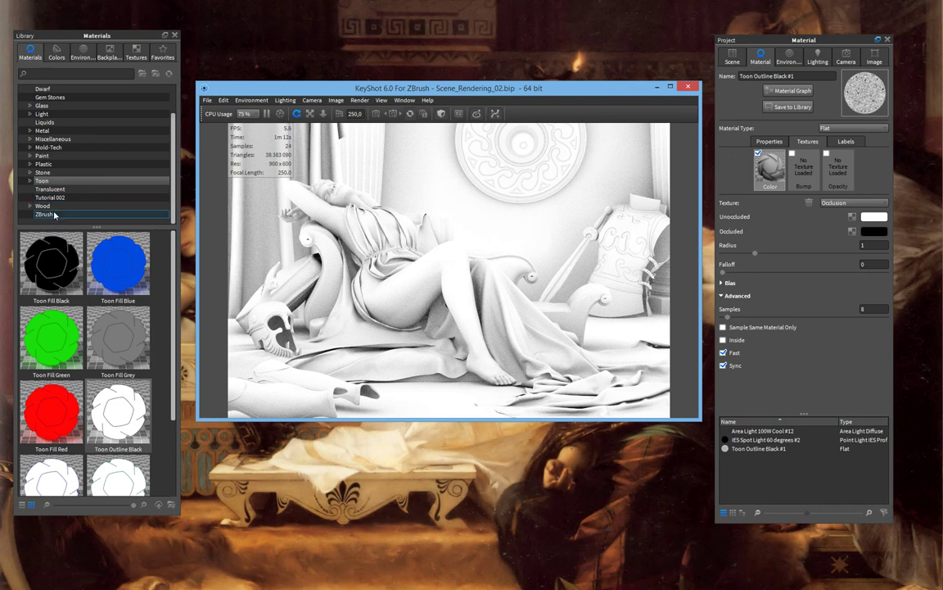
Apply the Miscellaneous Wireframe Opaque material to the ZBrush model in the scene
{"action": "left_click", "coordinate": [55, 139]}
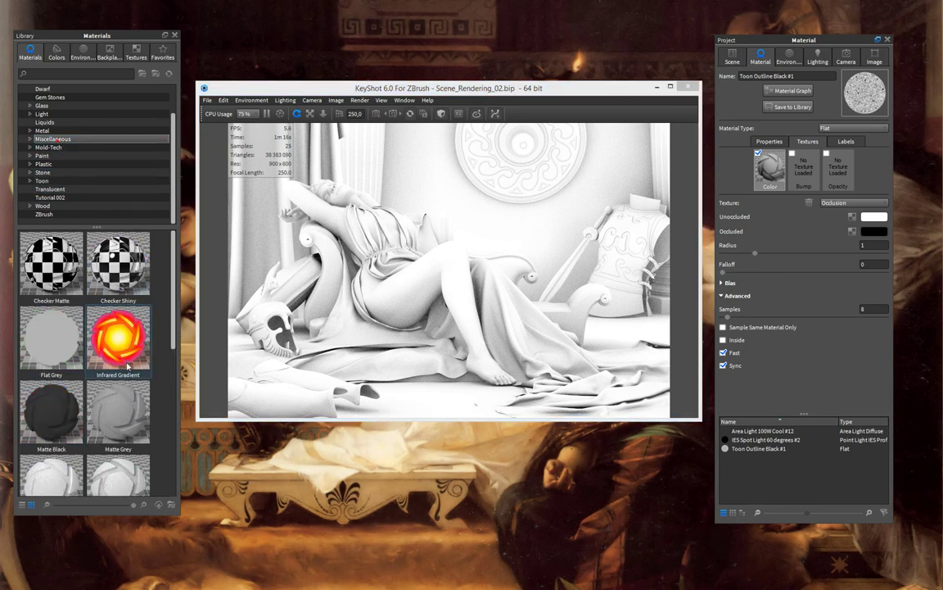
{"action": "scroll", "coordinate": [165, 409], "scroll_direction": "down", "scroll_amount": 3}
{"action": "scroll", "coordinate": [165, 410], "scroll_direction": "down", "scroll_amount": 3}
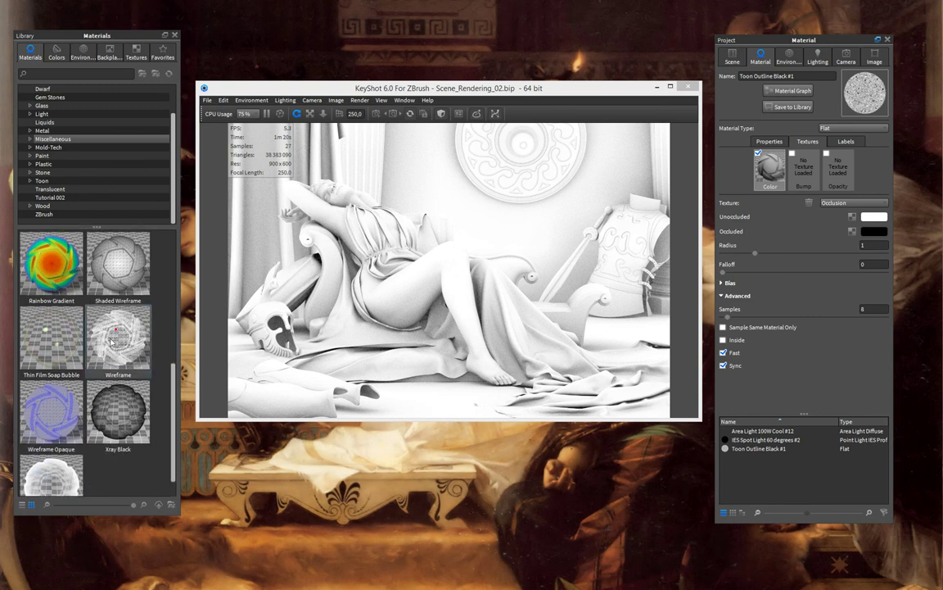
{"action": "left_click", "coordinate": [732, 55]}
{"action": "left_click", "coordinate": [767, 107]}
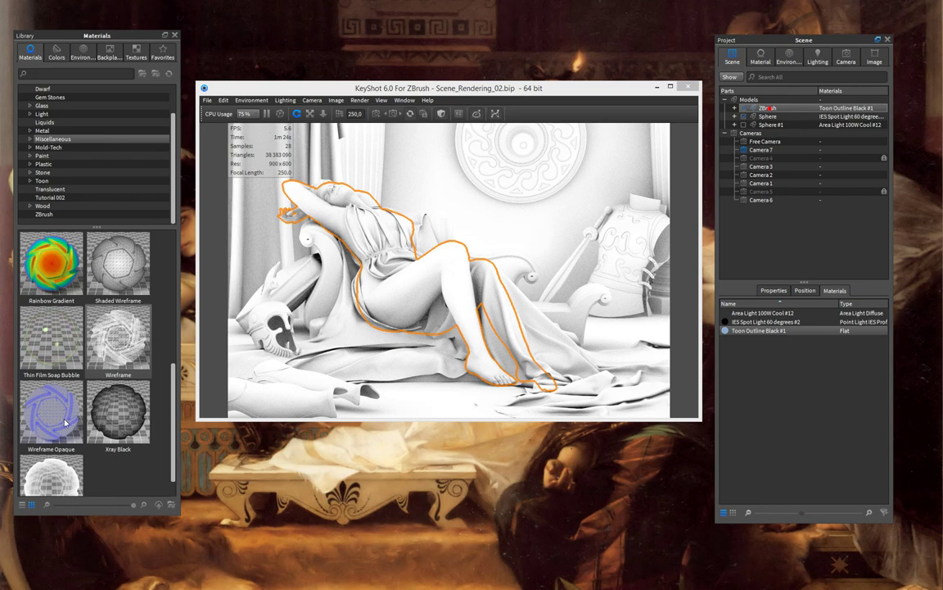
{"action": "left_click_drag", "start_coordinate": [66, 423], "coordinate": [754, 109]}
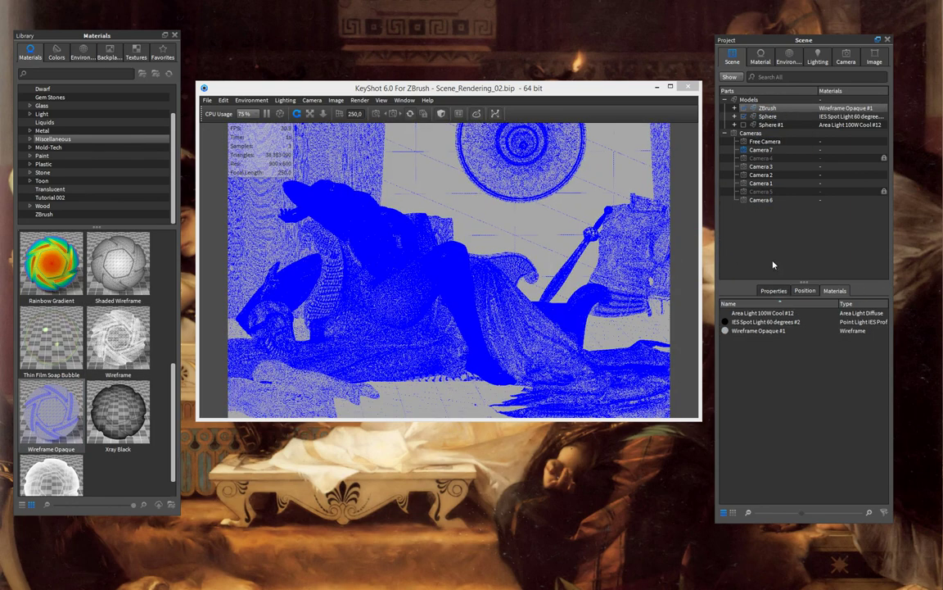
Set Wireframe Opaque #1 to a white wire colour and a black base colour
{"action": "double_click", "coordinate": [760, 331]}
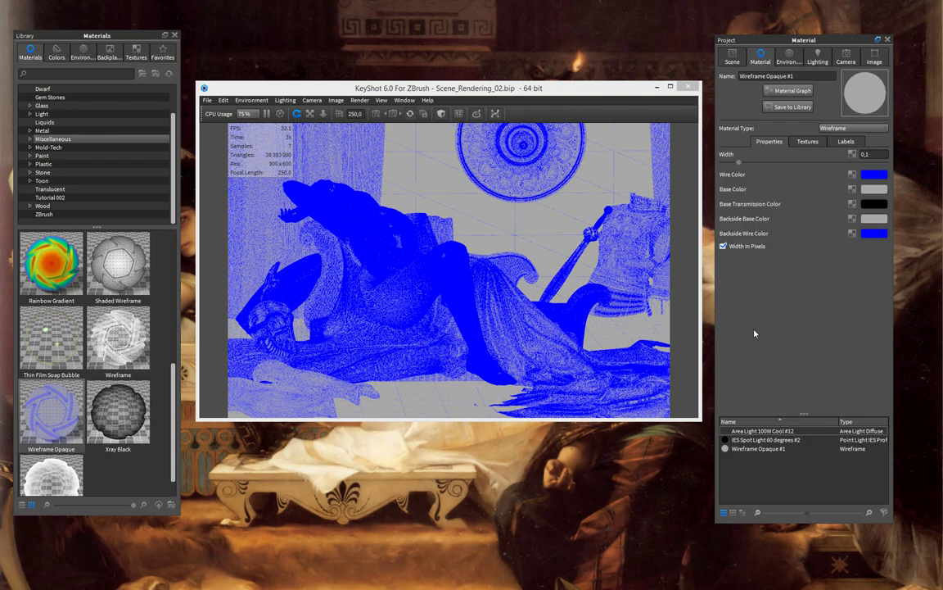
{"action": "left_click", "coordinate": [870, 176]}
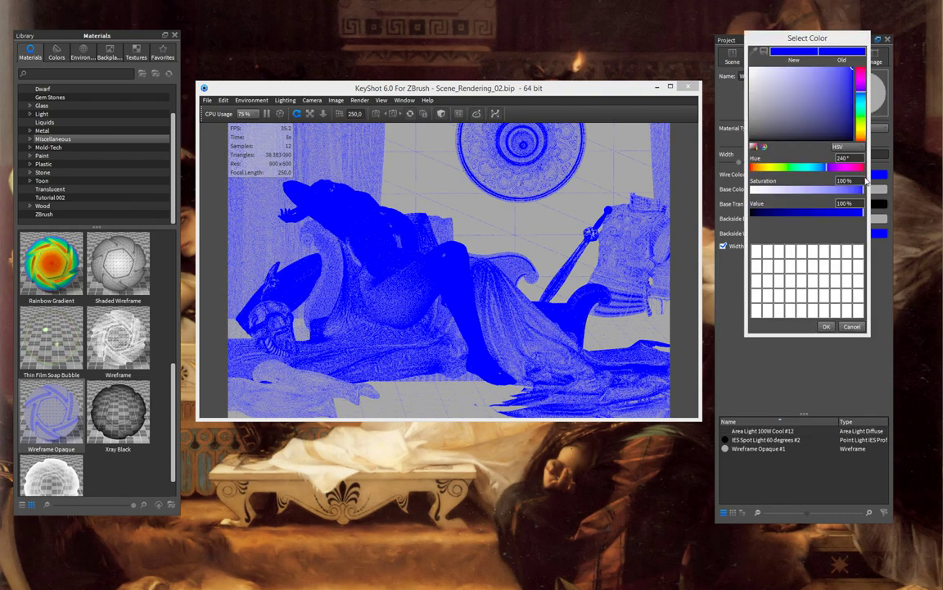
{"action": "left_click_drag", "start_coordinate": [786, 94], "coordinate": [751, 69]}
{"action": "left_click", "coordinate": [827, 327]}
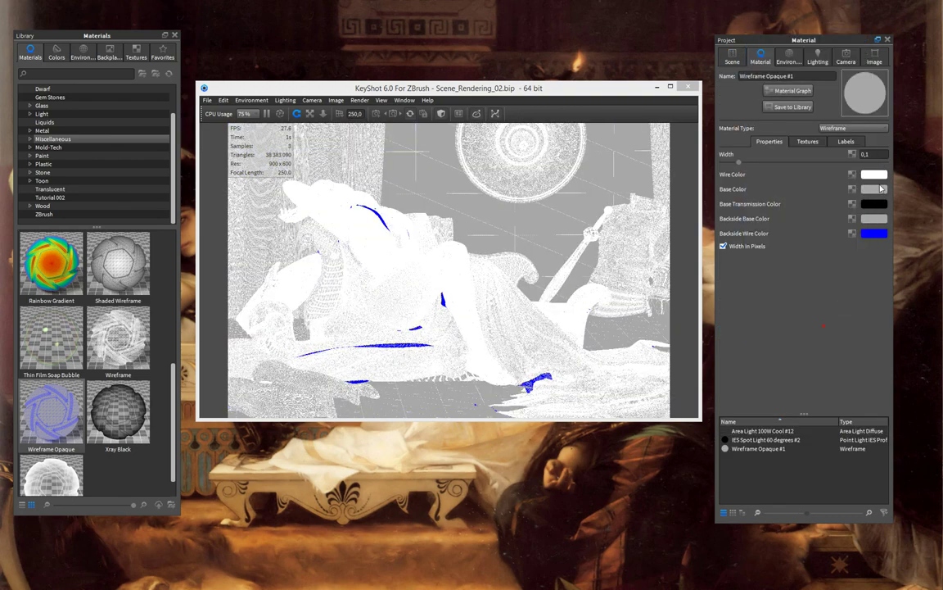
{"action": "left_click", "coordinate": [873, 189]}
{"action": "left_click_drag", "start_coordinate": [785, 110], "coordinate": [785, 160]}
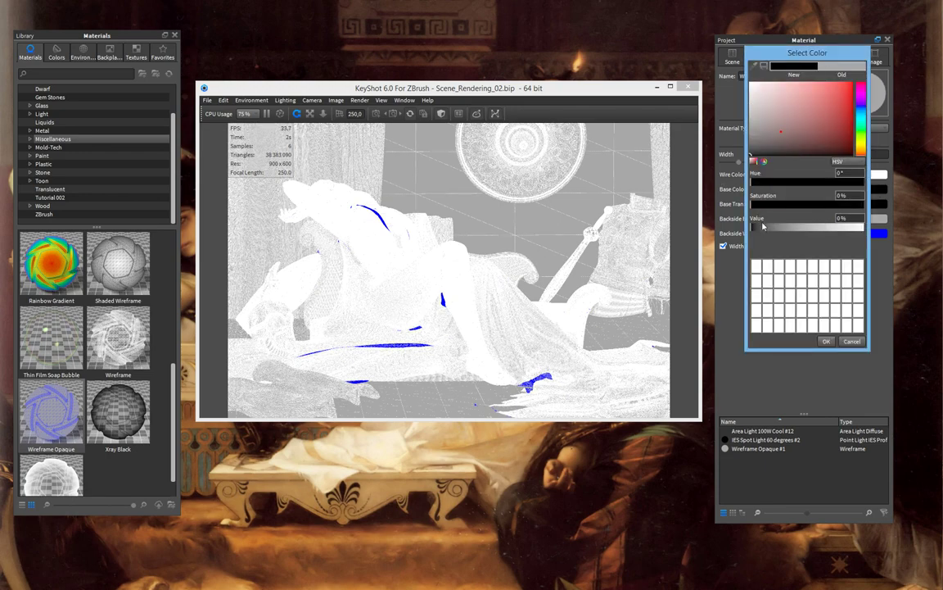
{"action": "left_click", "coordinate": [826, 327]}
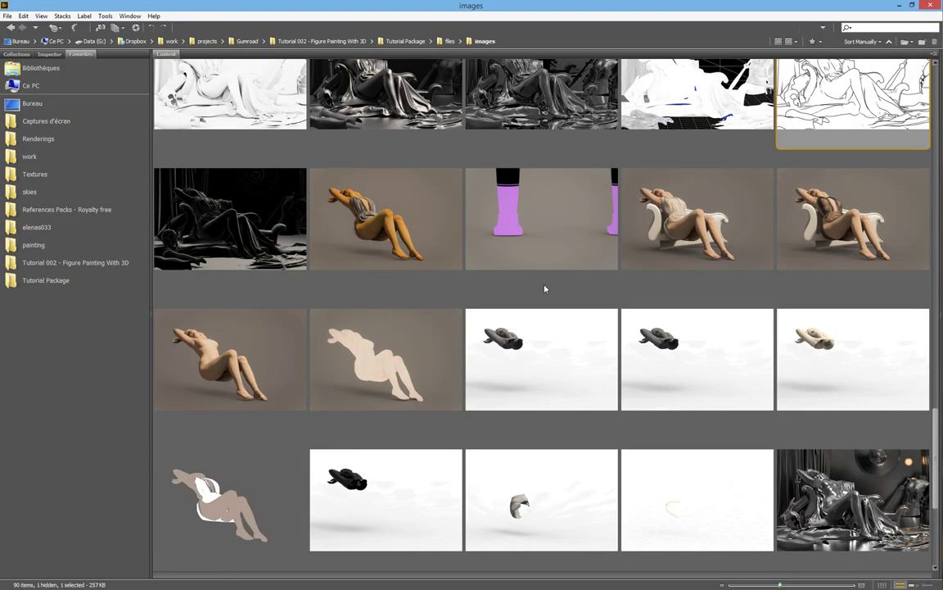
Open the tutorial's photoshop folder in Bridge, then minimize Bridge to reveal KeyShot
{"action": "key", "text": "ctrl+Up"}
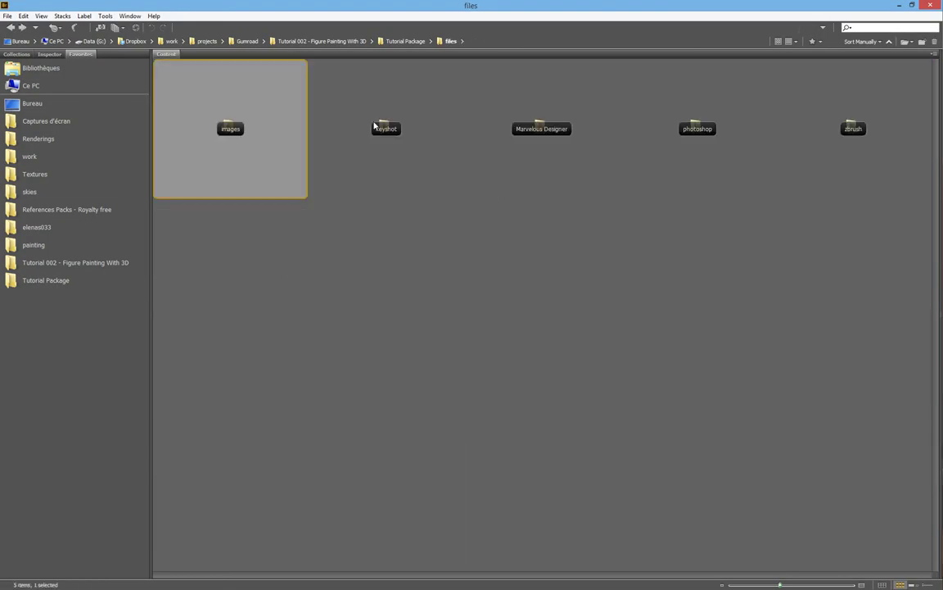
{"action": "key", "text": "ctrl+Up"}
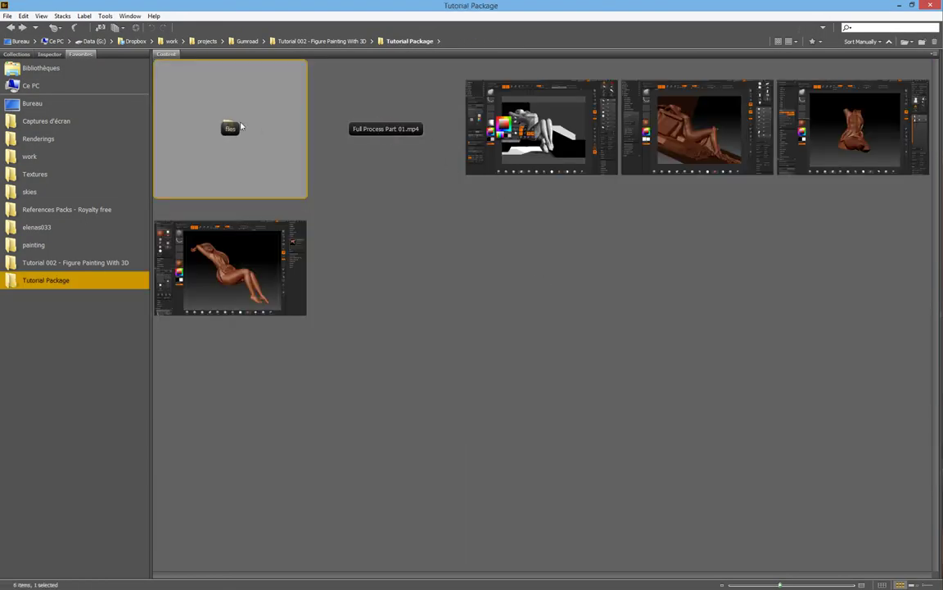
{"action": "double_click", "coordinate": [241, 126]}
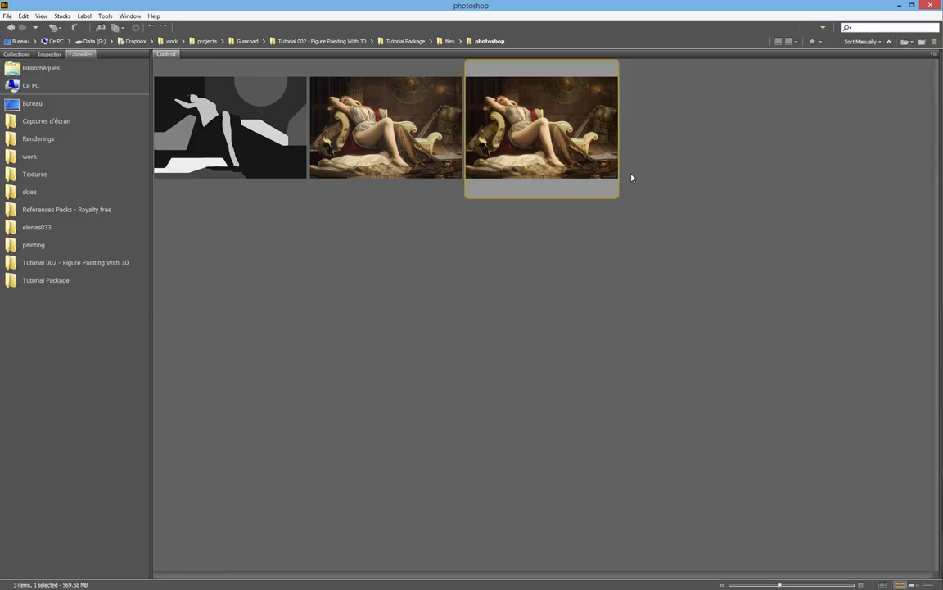
{"action": "left_click", "coordinate": [899, 6]}
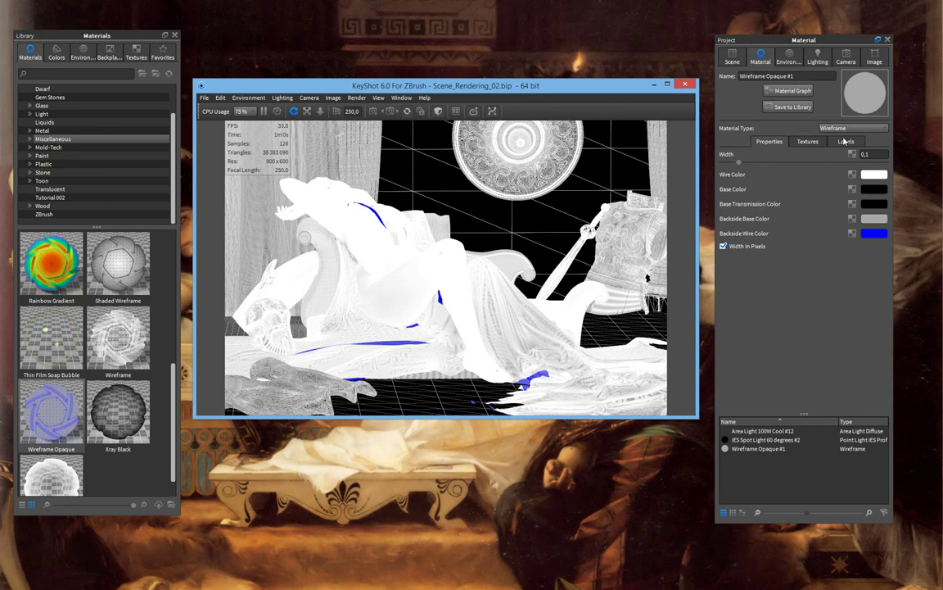
{"action": "mouse_move", "coordinate": [577, 91]}
{"action": "left_mouse_down"}
{"action": "mouse_move", "coordinate": [586, 96]}
{"action": "mouse_move", "coordinate": [579, 99]}
{"action": "left_mouse_up"}
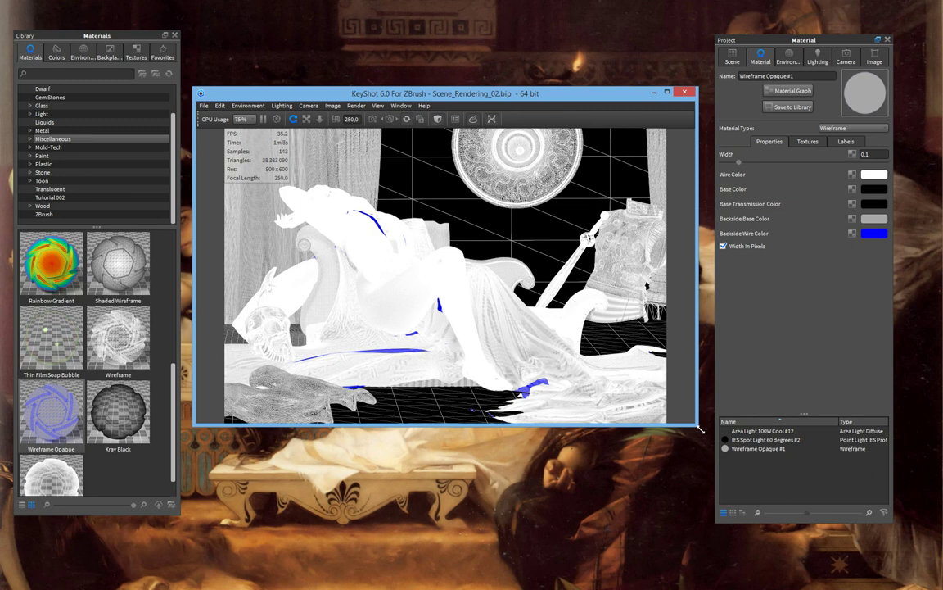
{"action": "left_click_drag", "start_coordinate": [493, 92], "coordinate": [490, 88]}
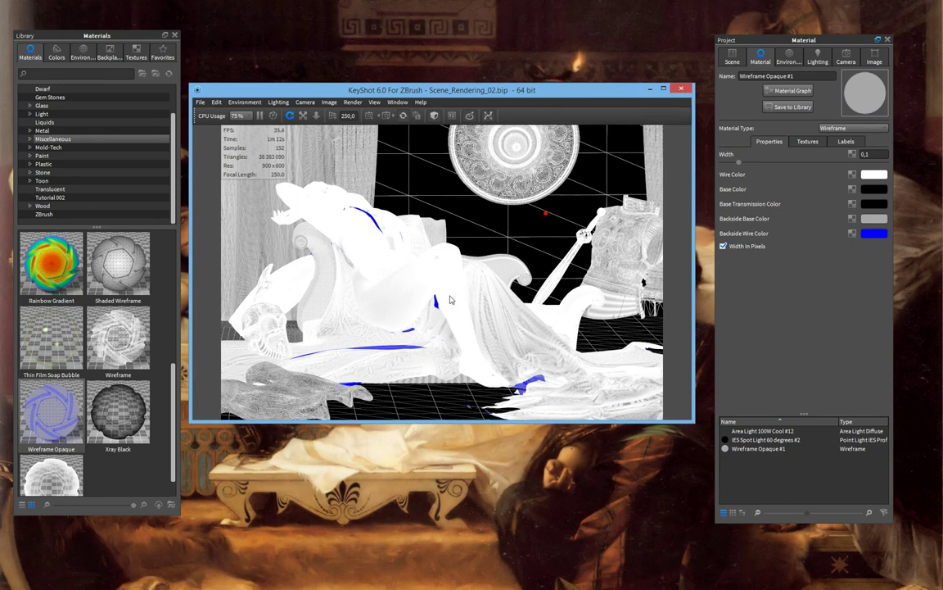
{"action": "left_click_drag", "start_coordinate": [435, 95], "coordinate": [440, 98]}
{"action": "left_click", "coordinate": [415, 88]}
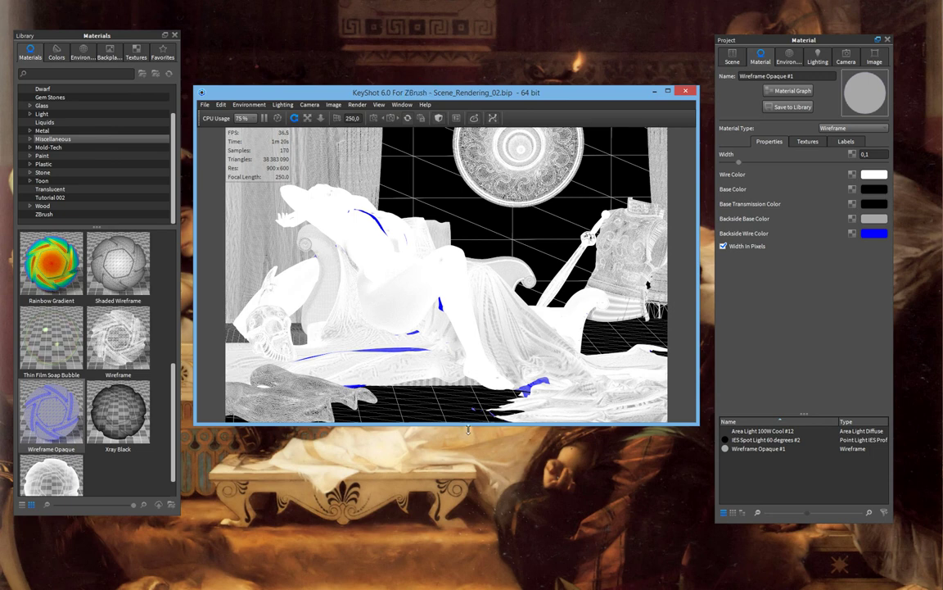